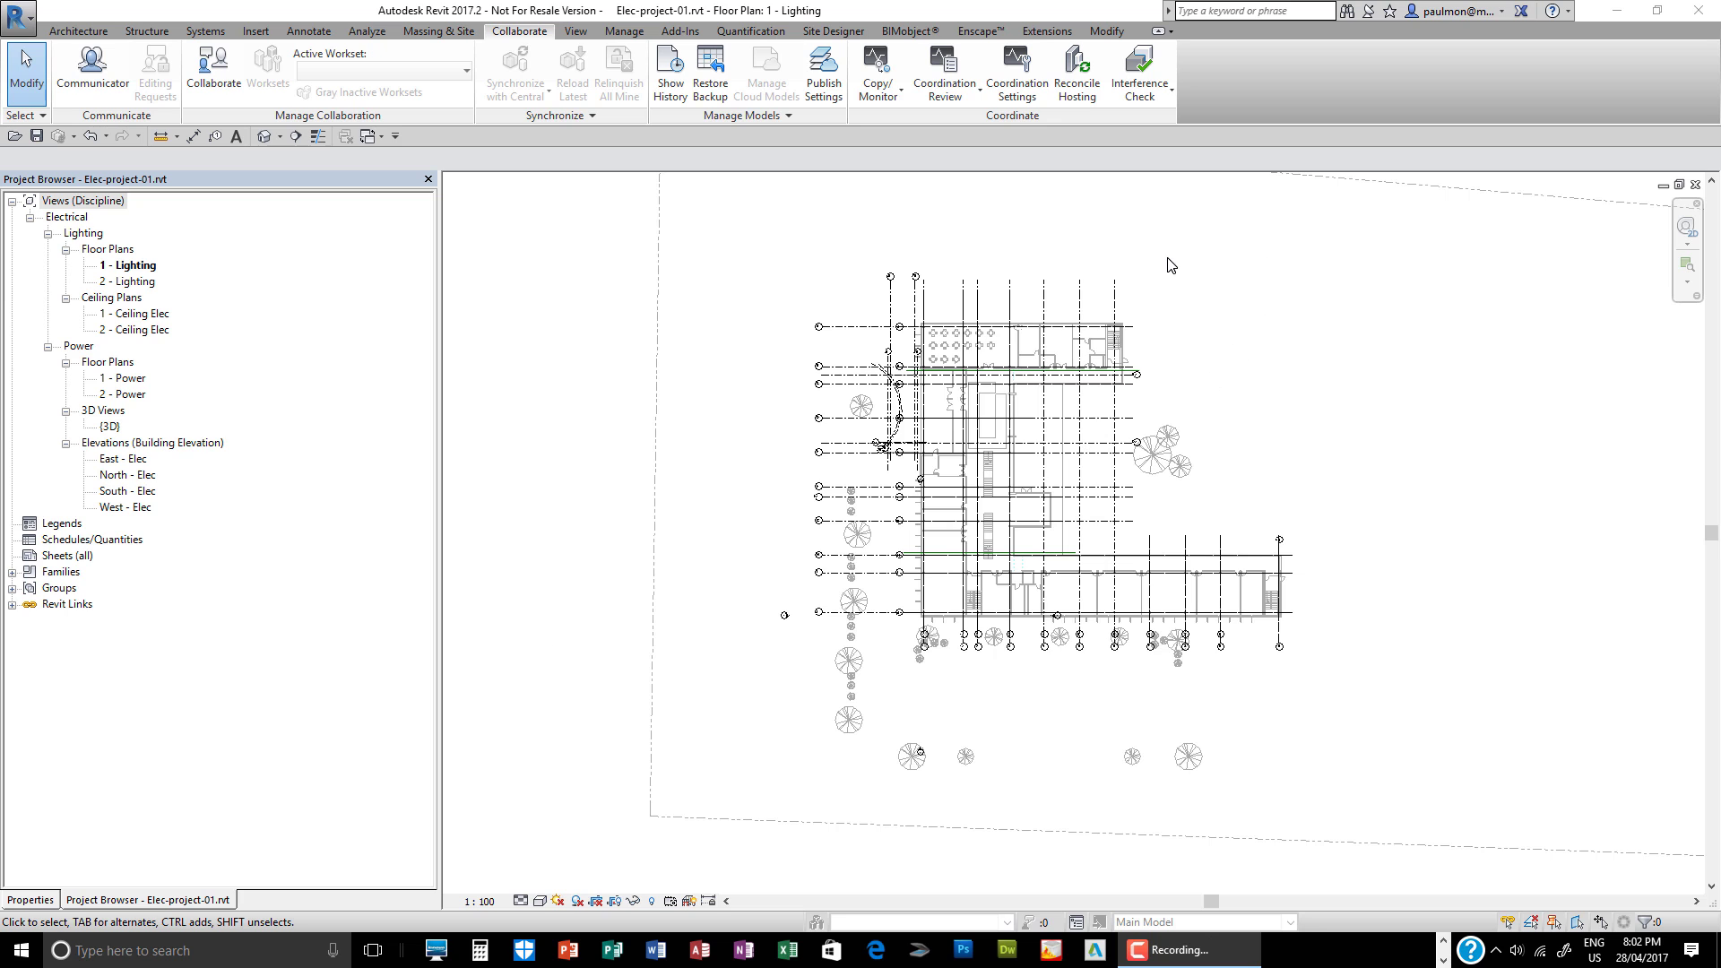
- Open Visibility/Graphic Overrides (VG) for 1 - Lighting at Revit Links and select School-Structural.rvt
scroll(1170, 262, up, 2)
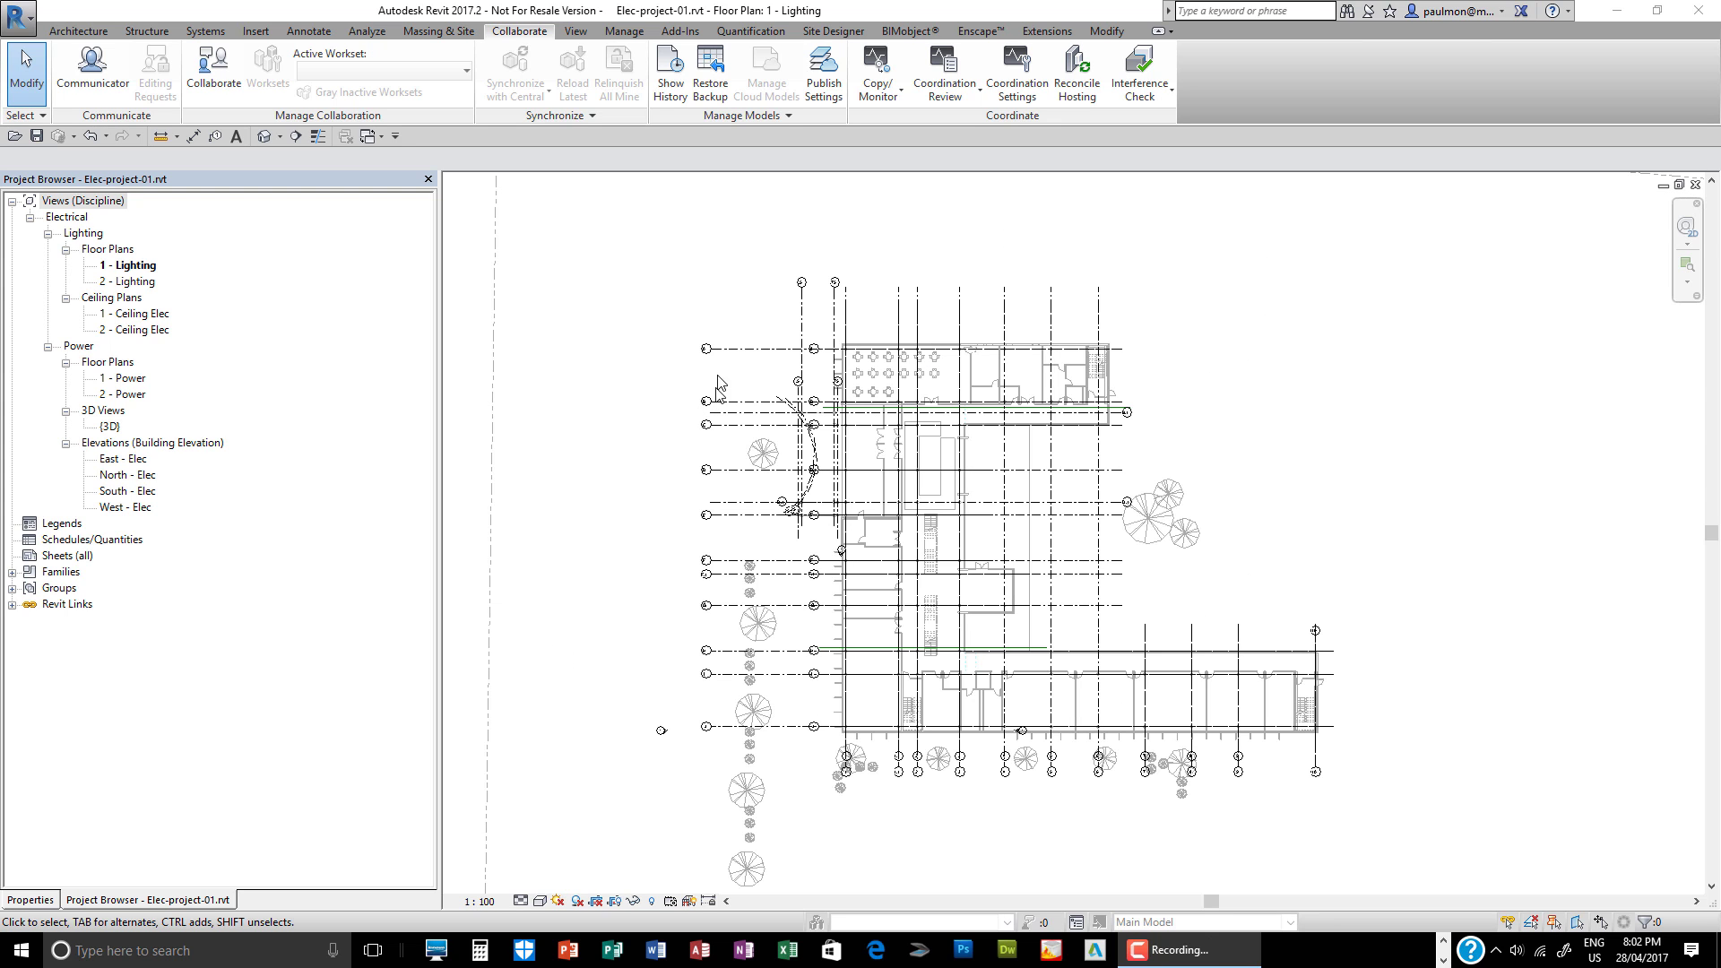
scroll(757, 358, up, 2)
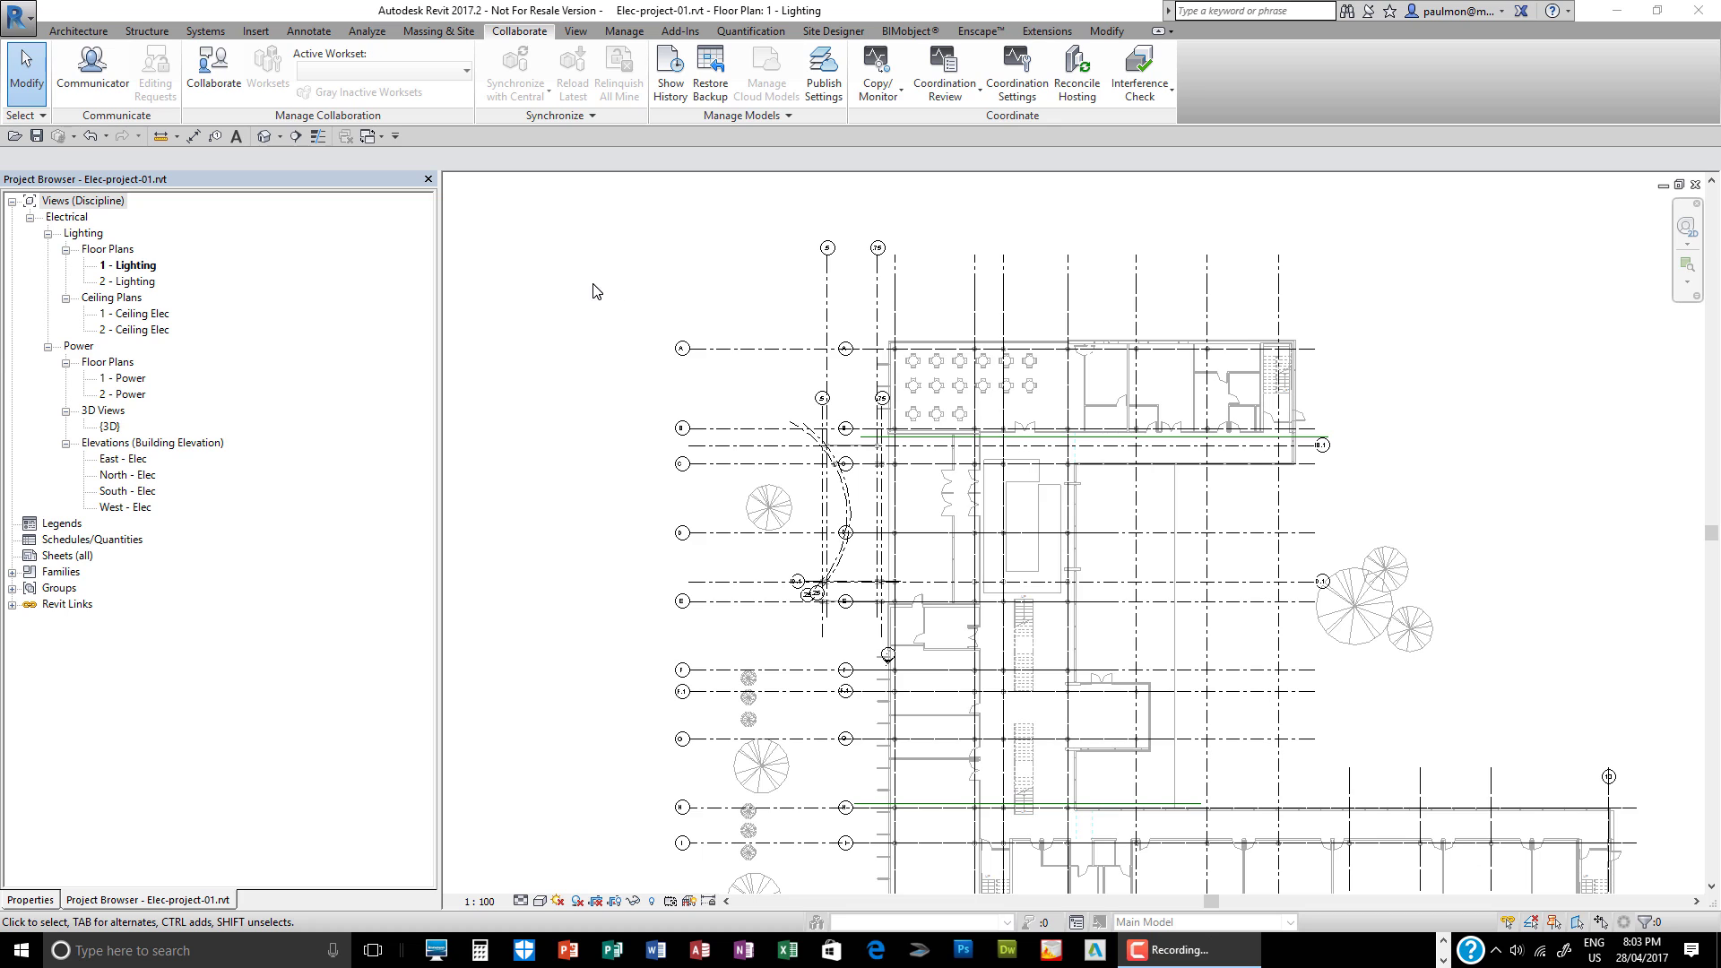
scroll(589, 289, down, 1)
scroll(588, 269, down, 1)
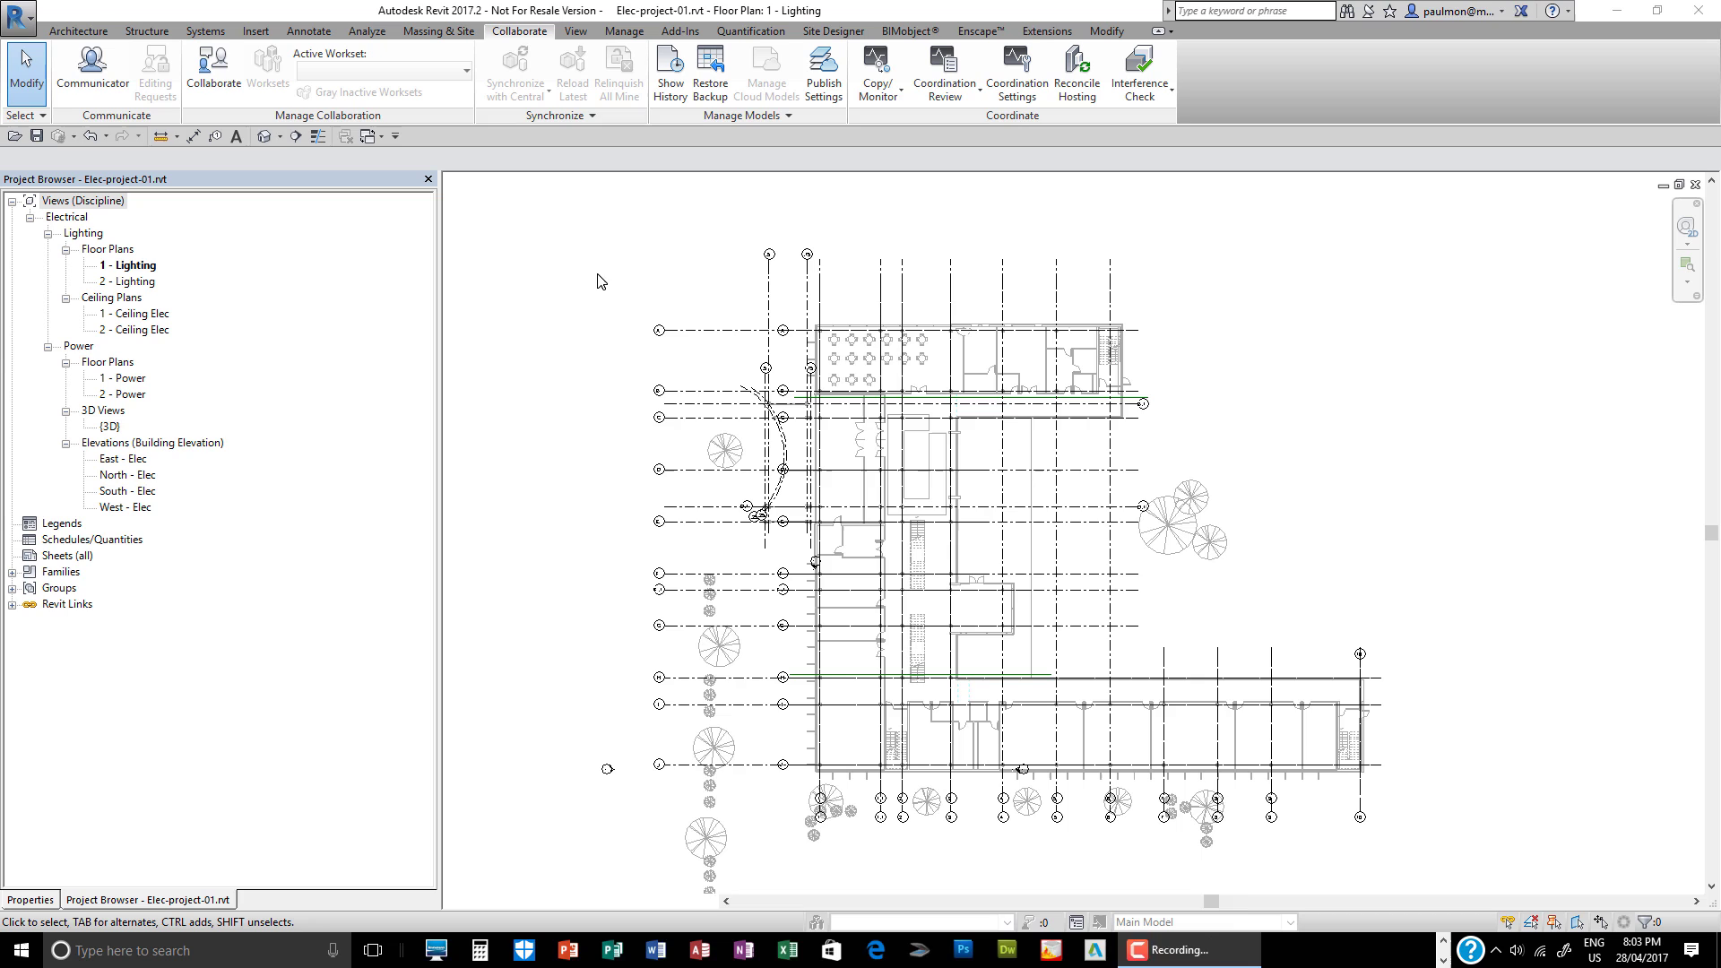
click(42, 902)
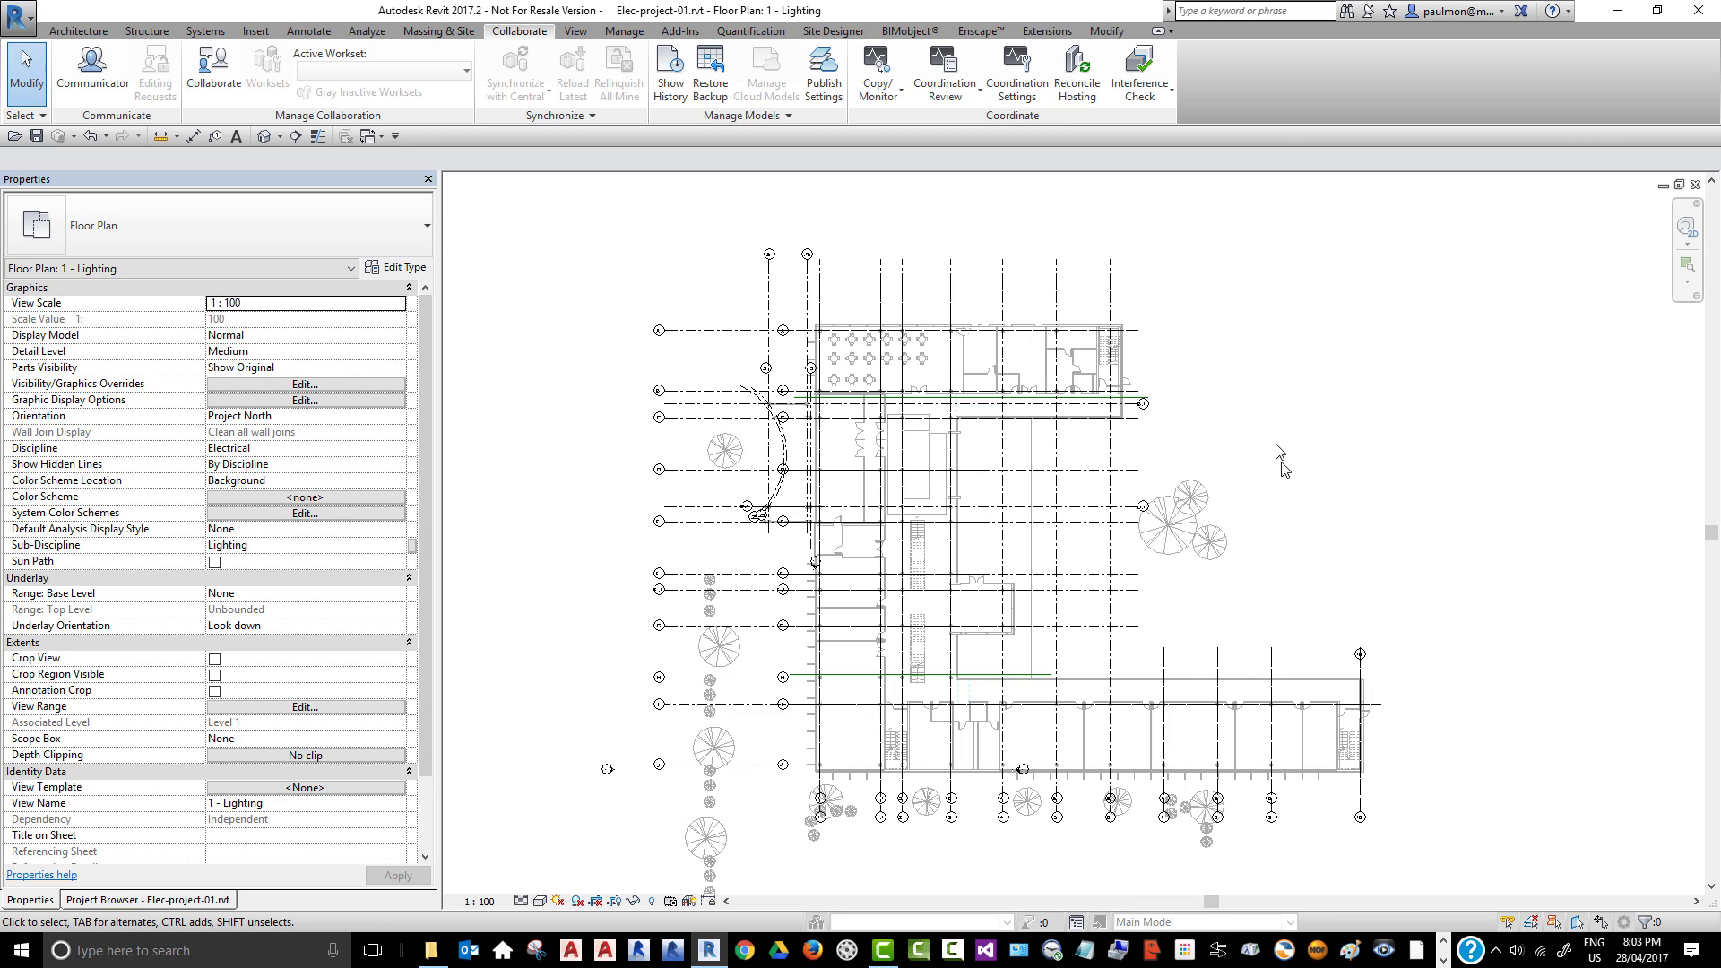
key(v)
key(g)
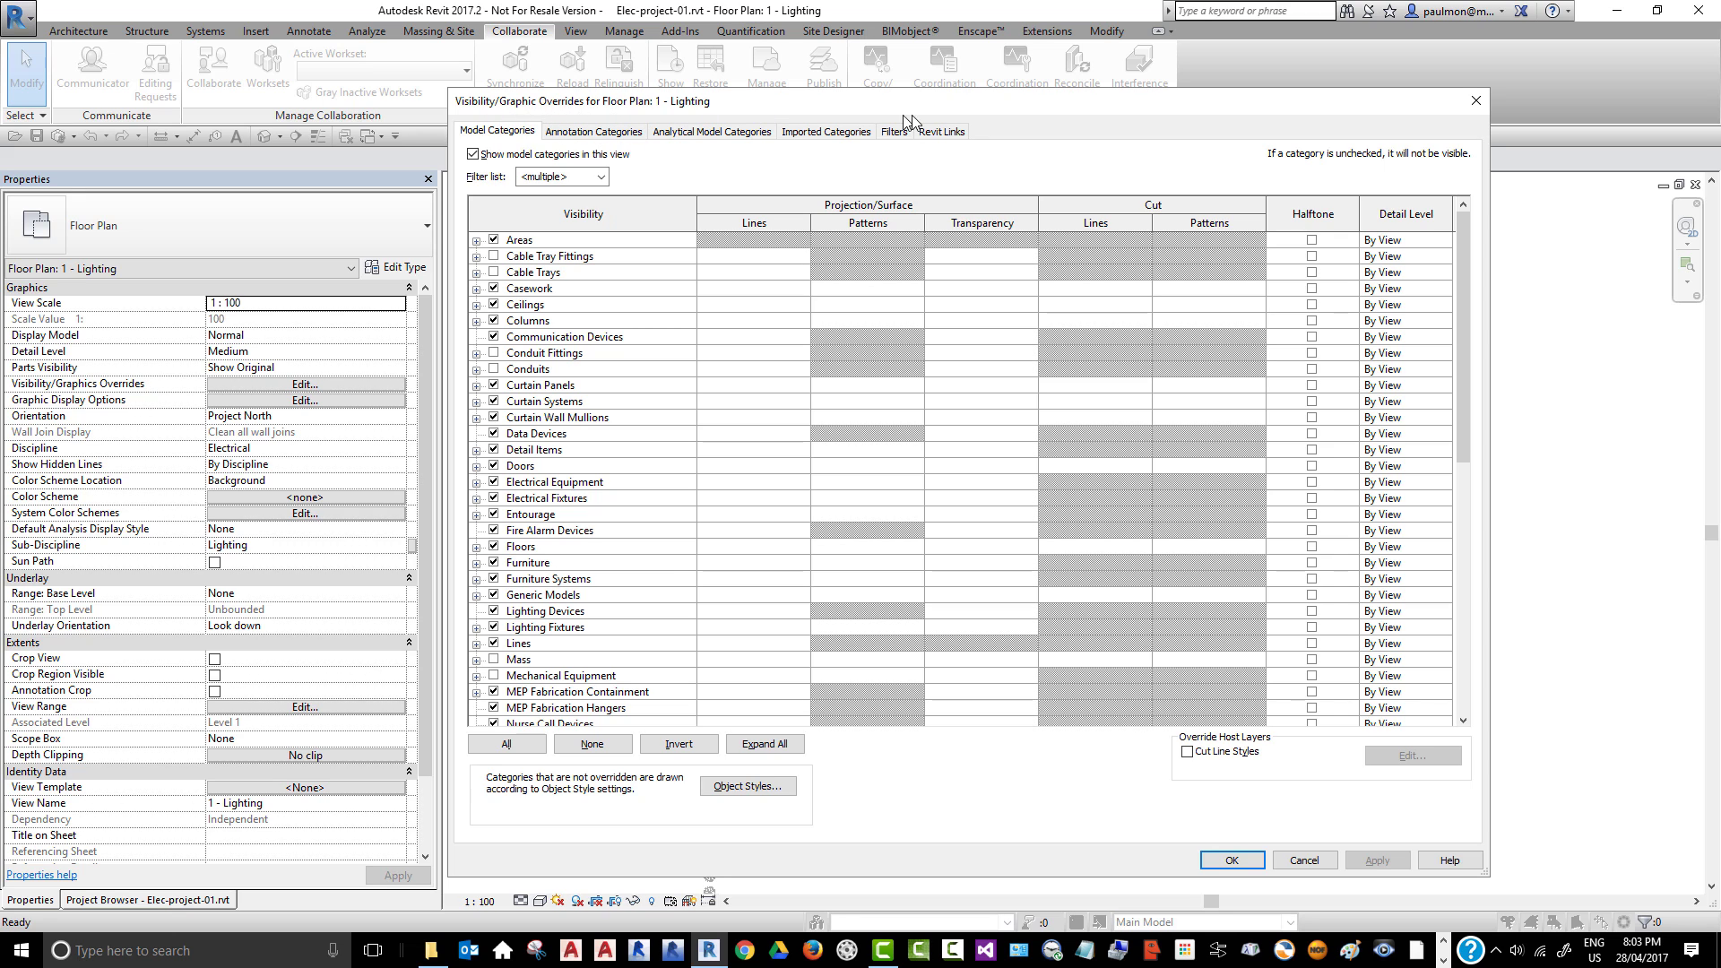
click(945, 133)
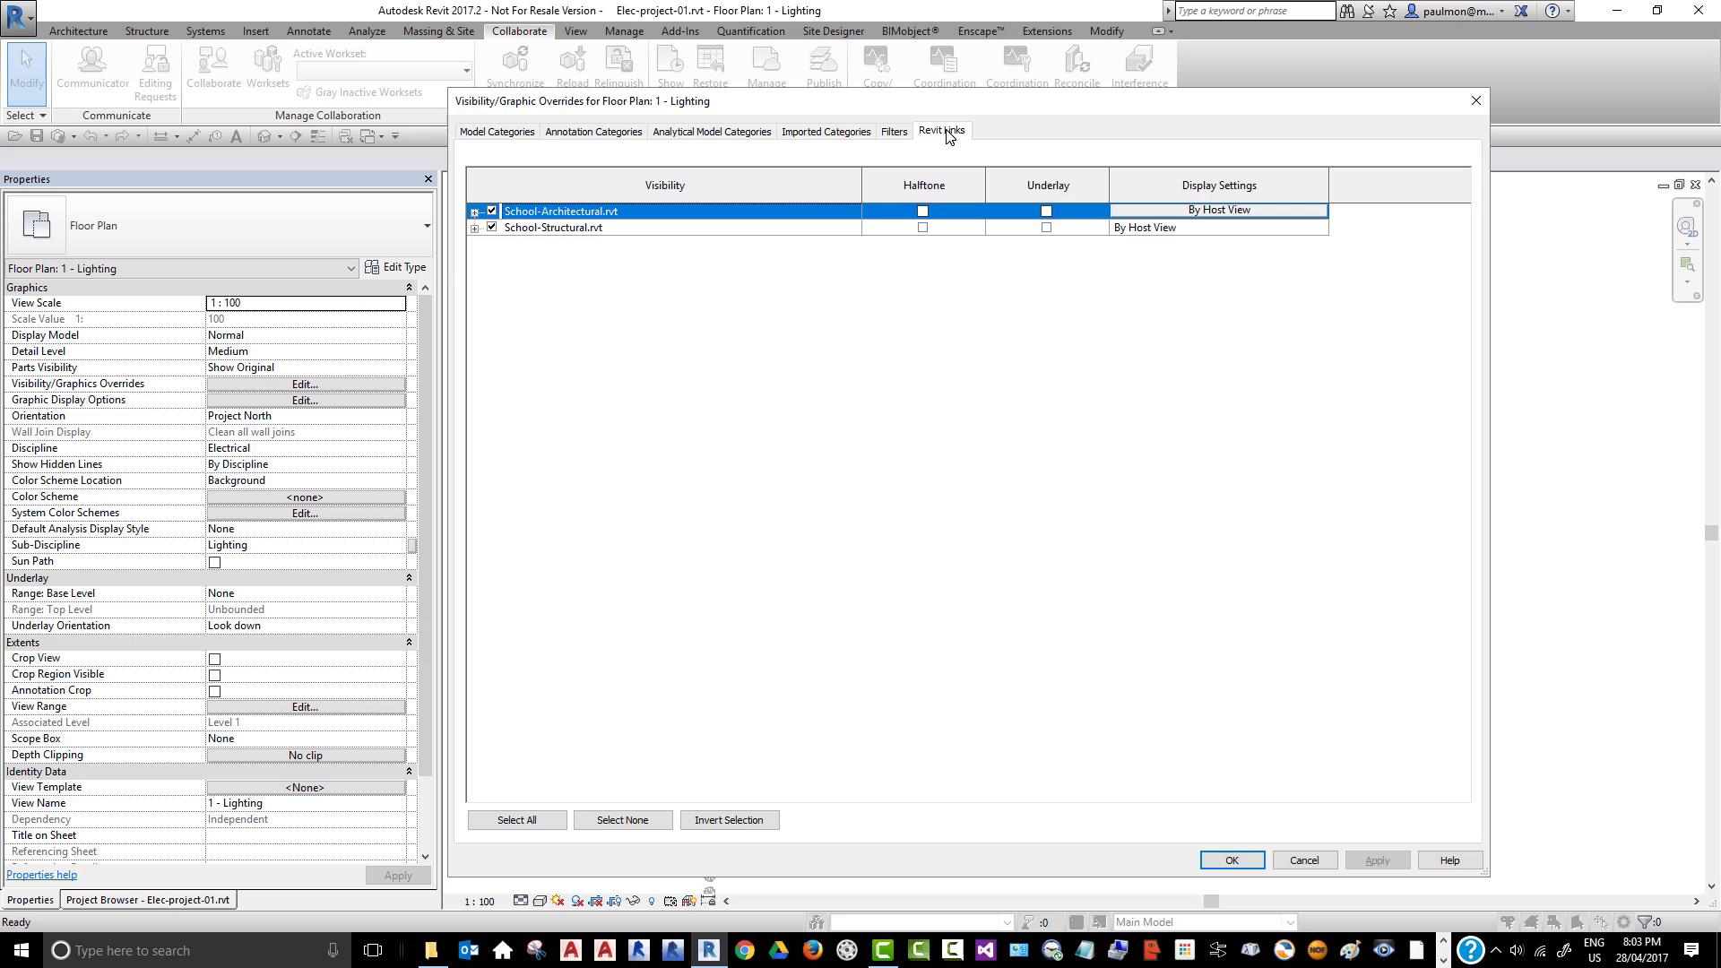
click(617, 231)
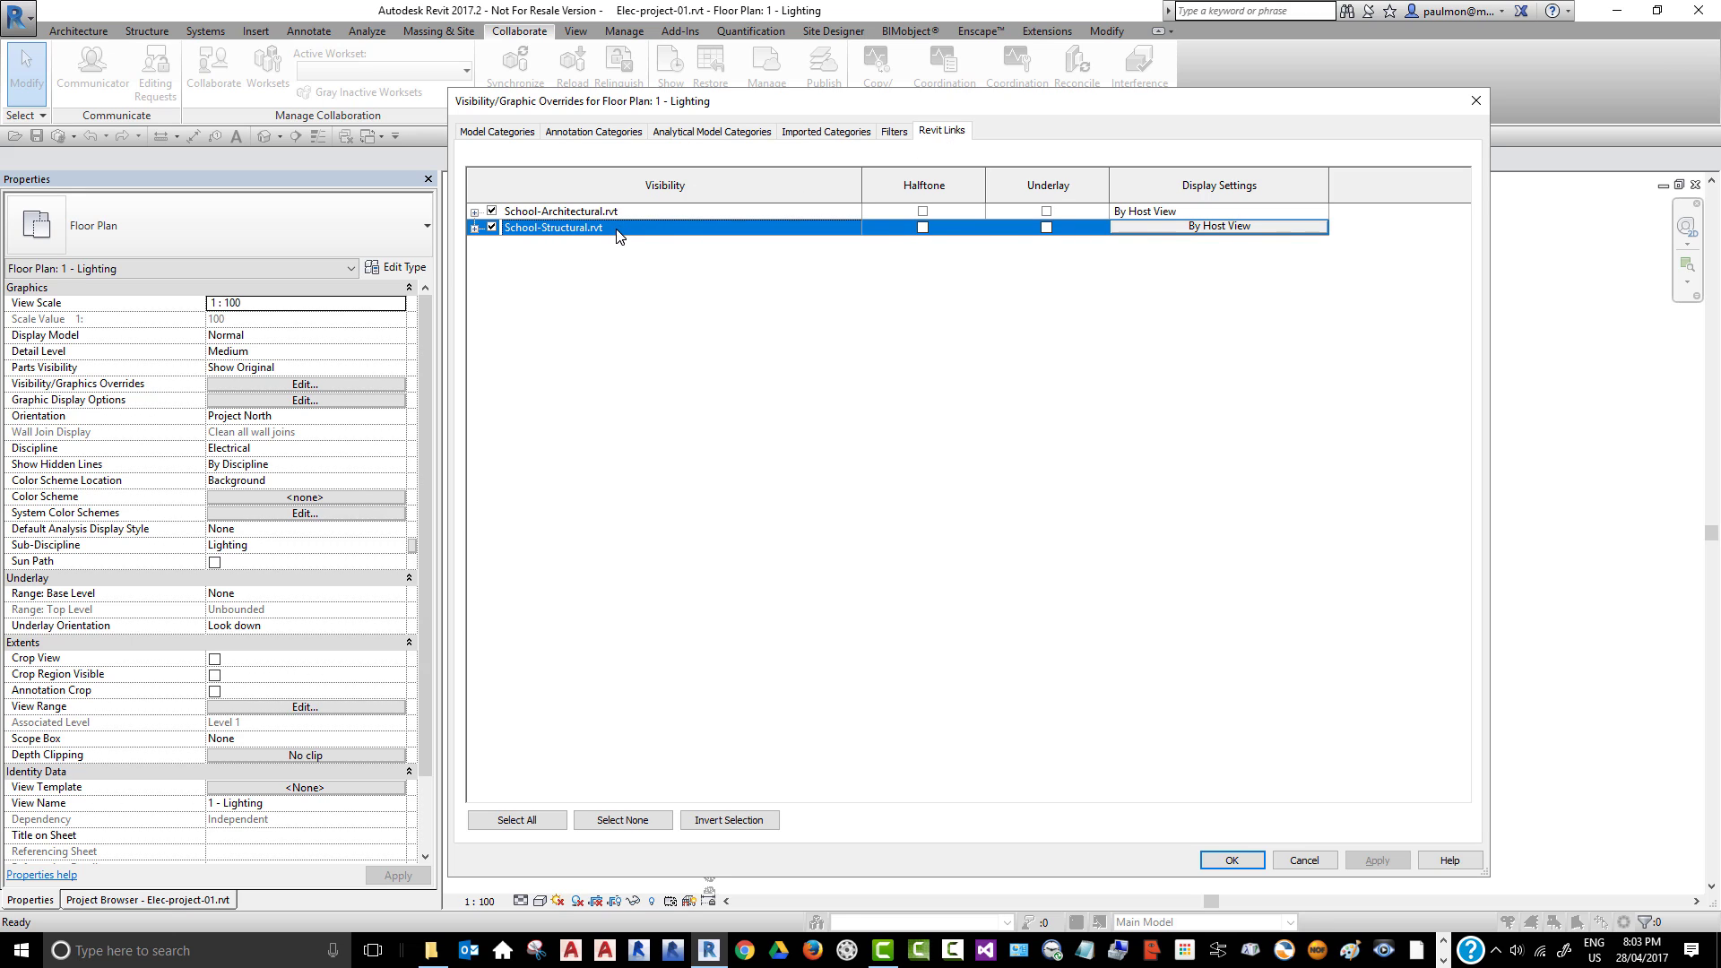
- Set School-Structural.rvt display to Custom with the Grids annotation category unchecked
click(1212, 232)
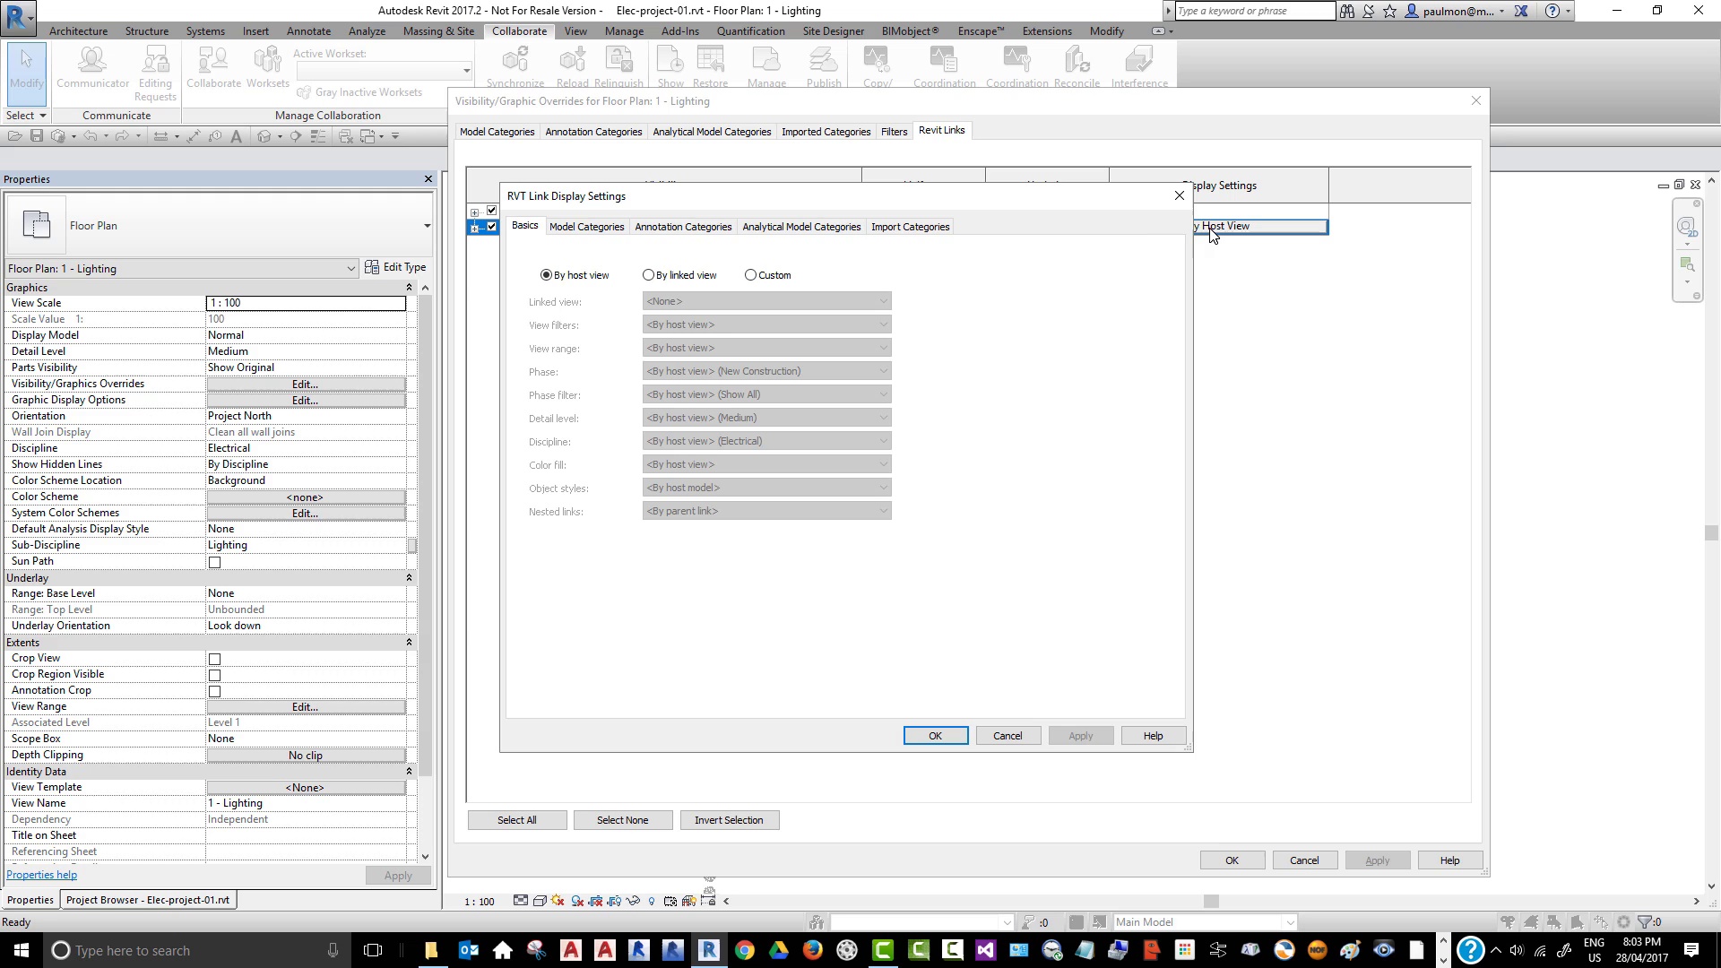
click(751, 276)
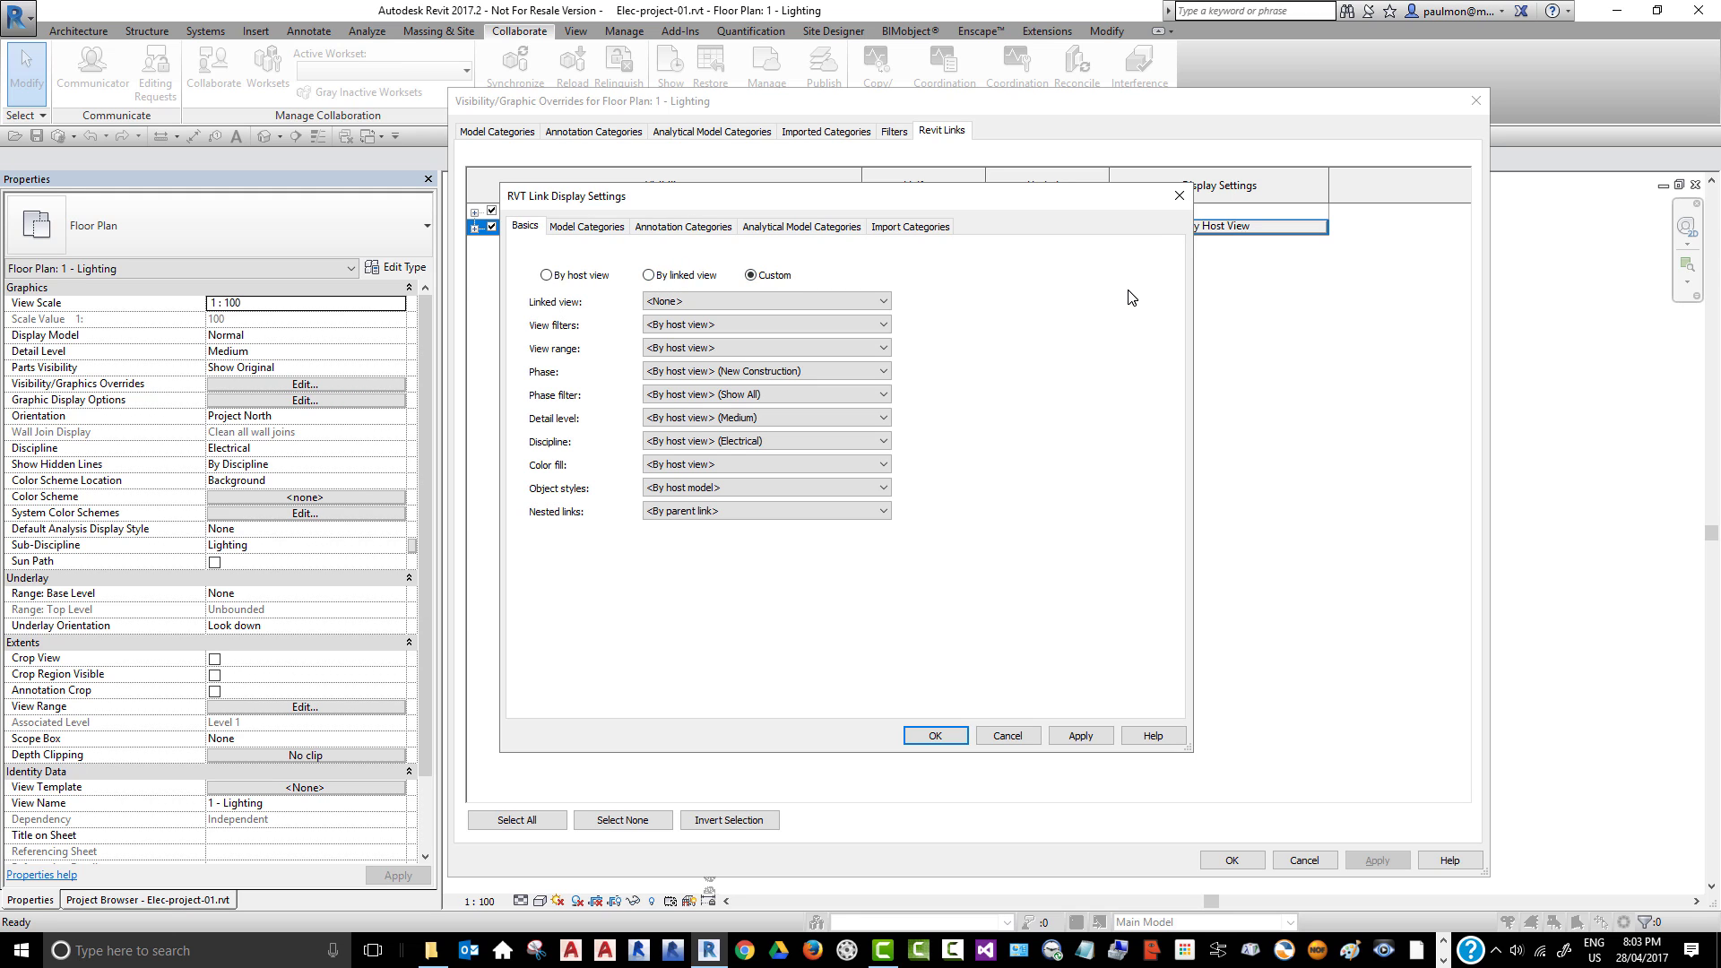
click(701, 228)
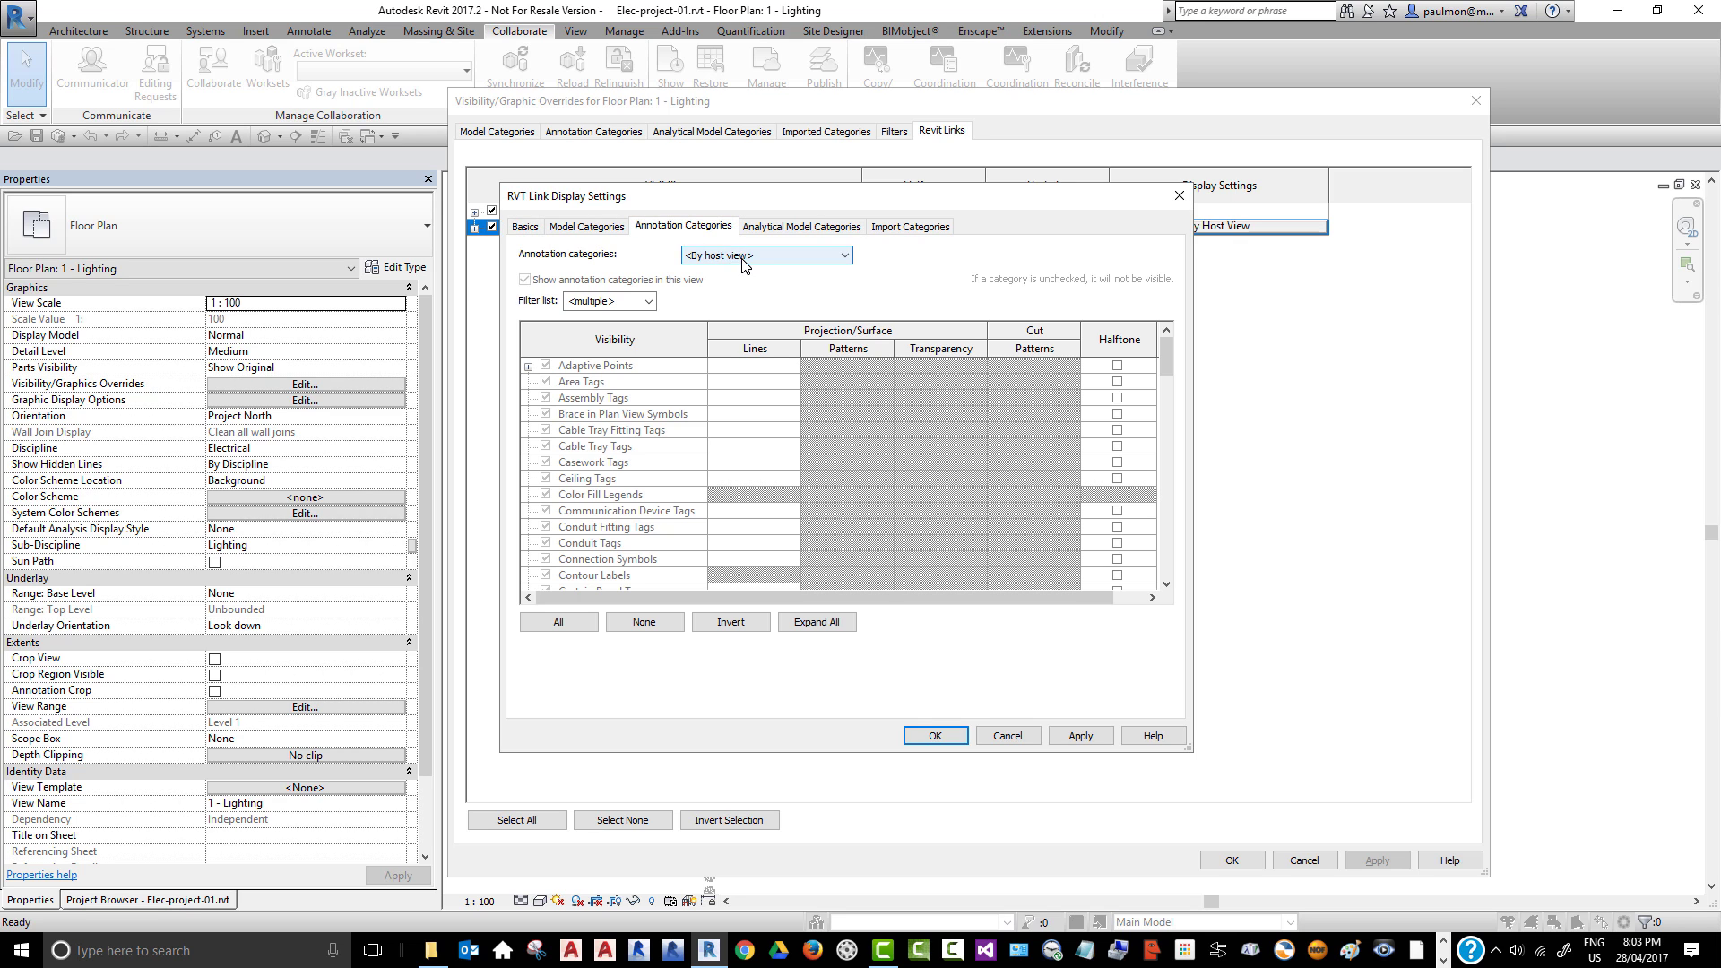
click(787, 259)
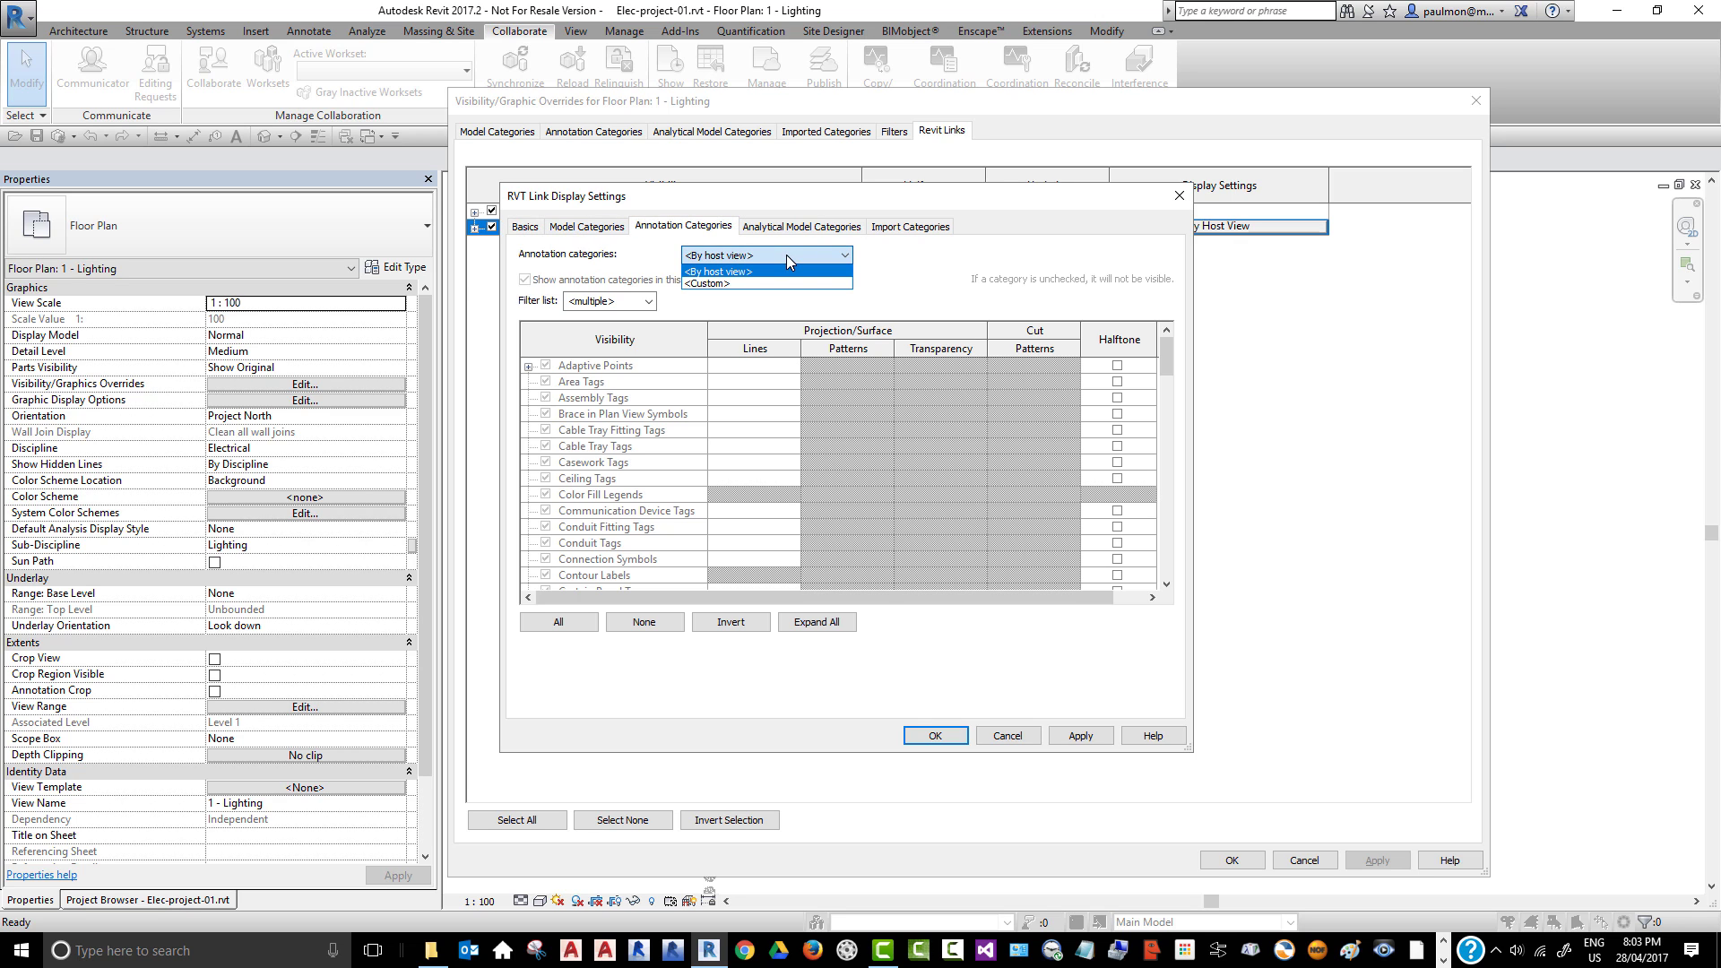
click(730, 283)
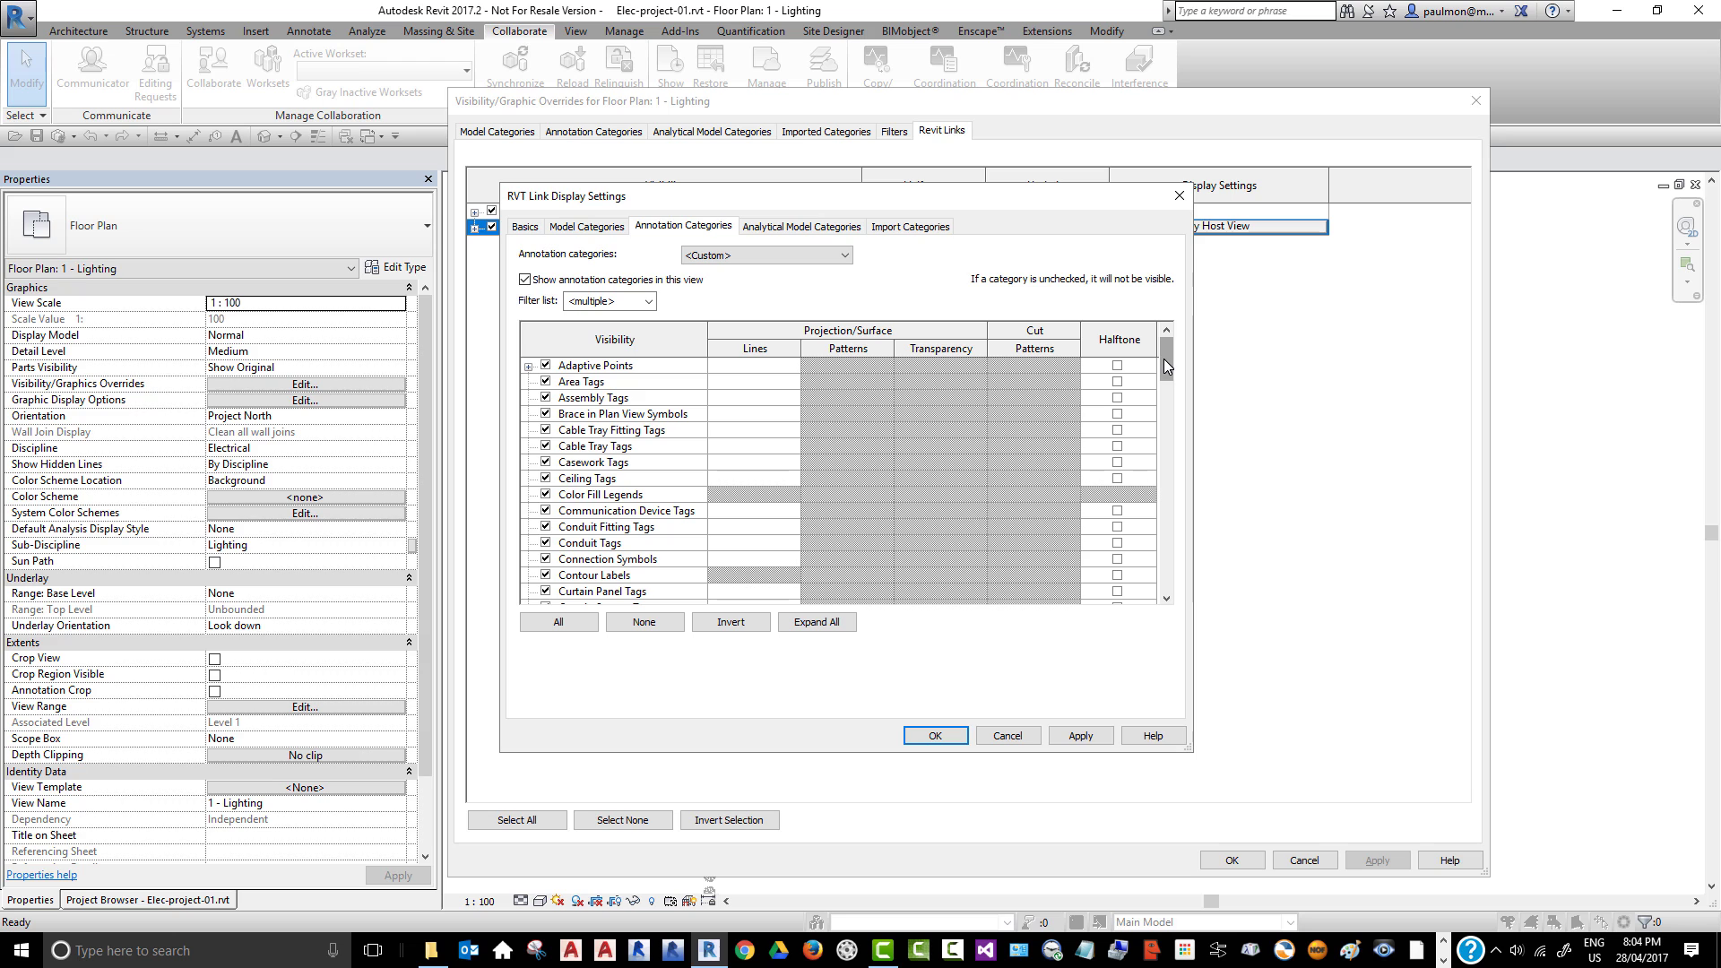
drag(1167, 359, 1169, 418)
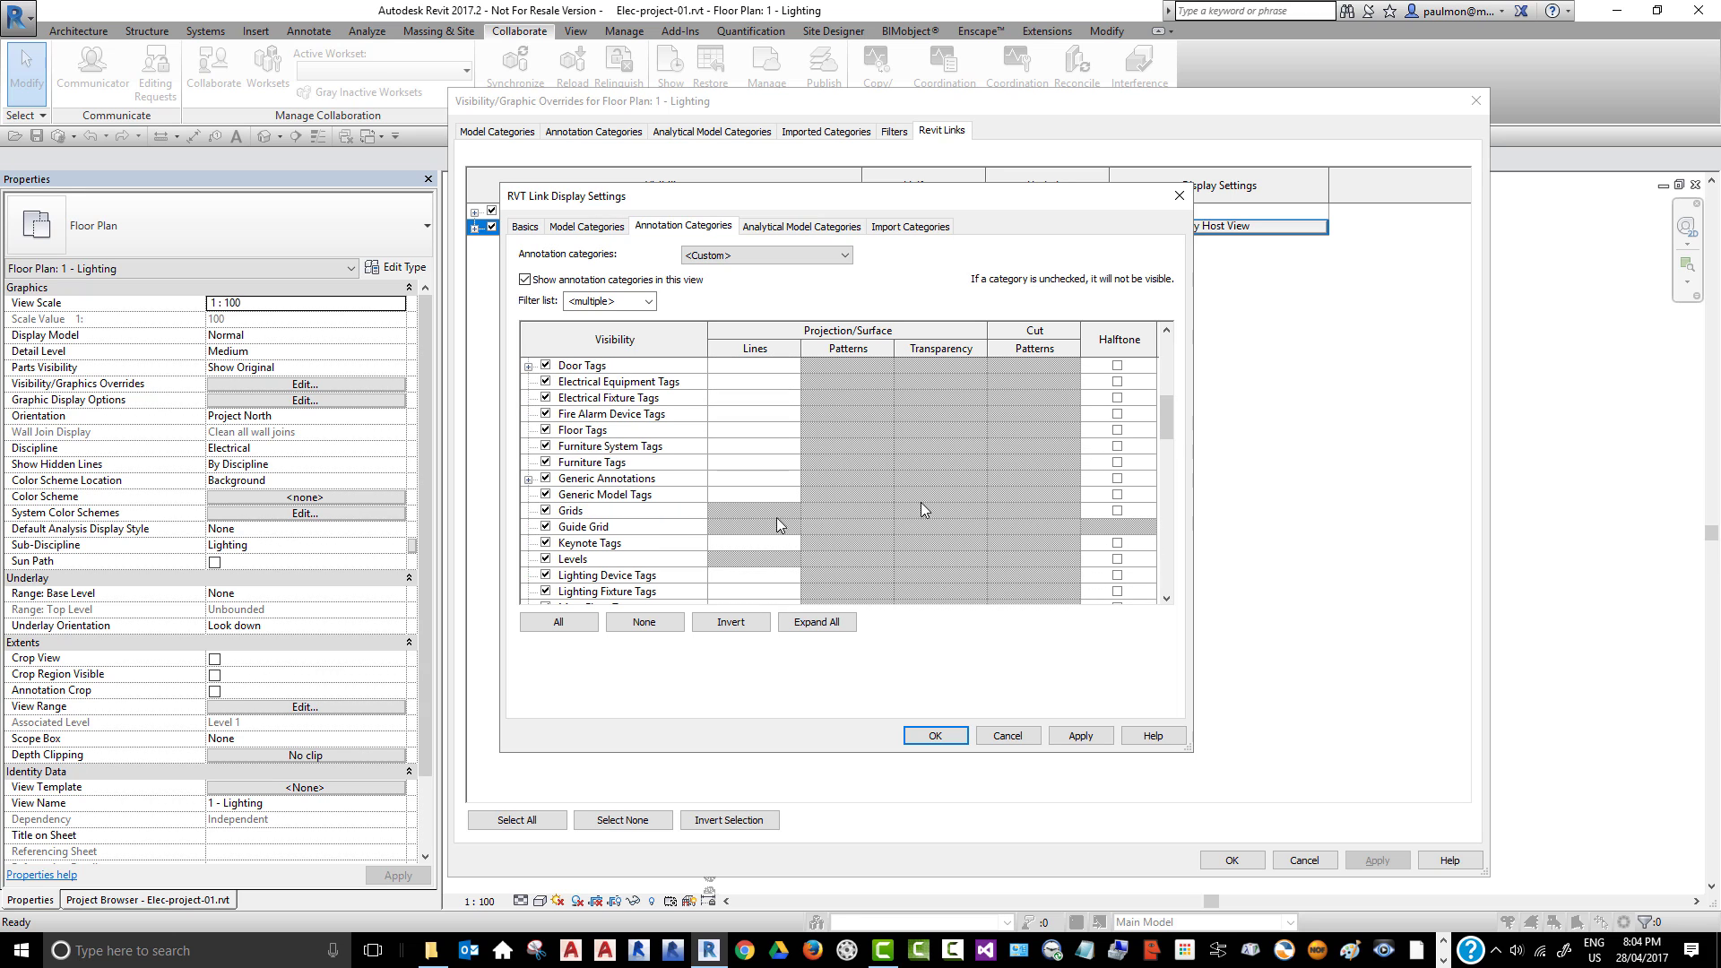
click(545, 512)
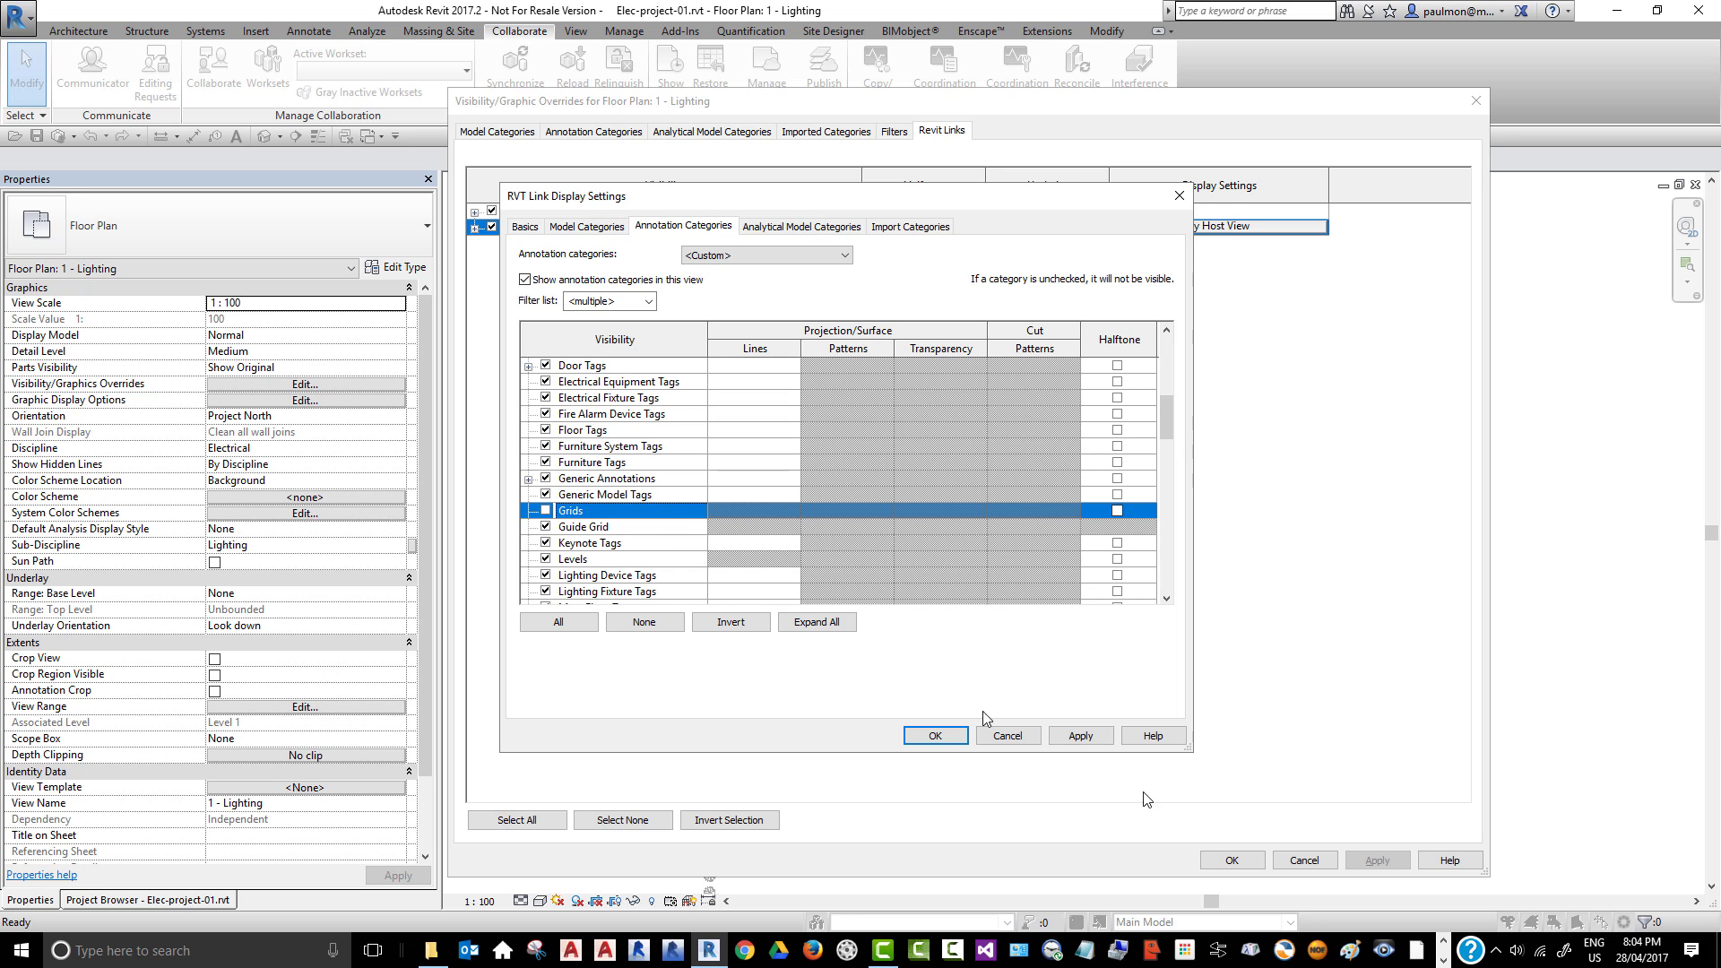
click(1081, 736)
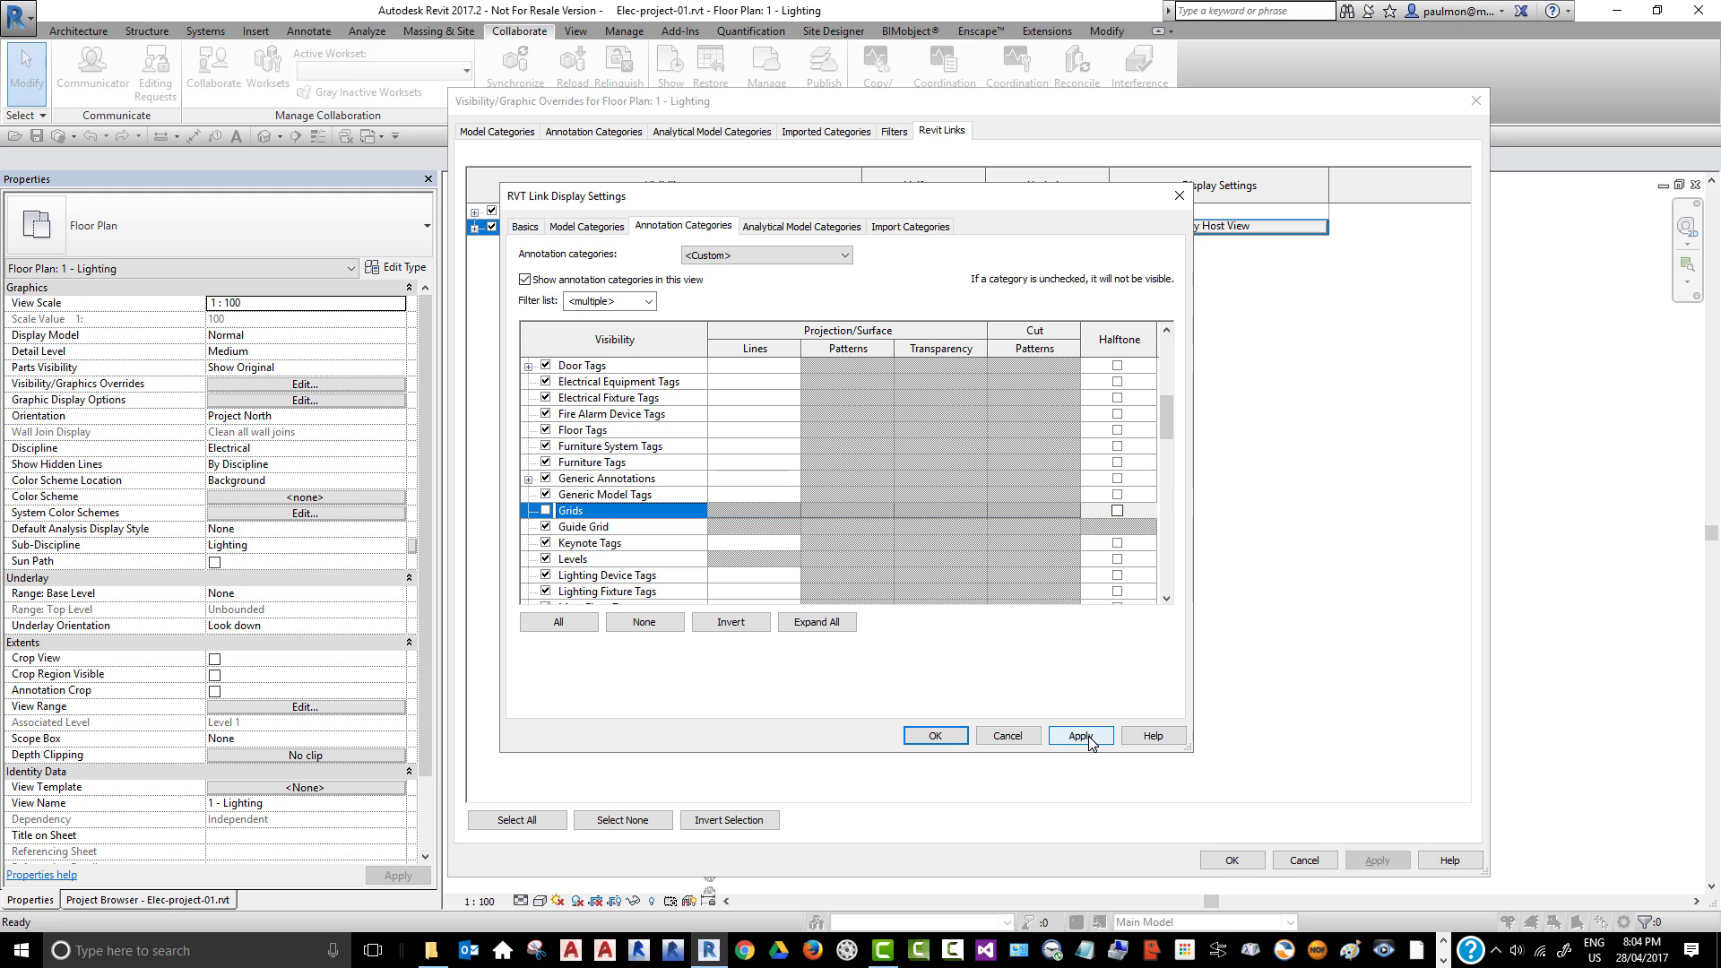
click(933, 737)
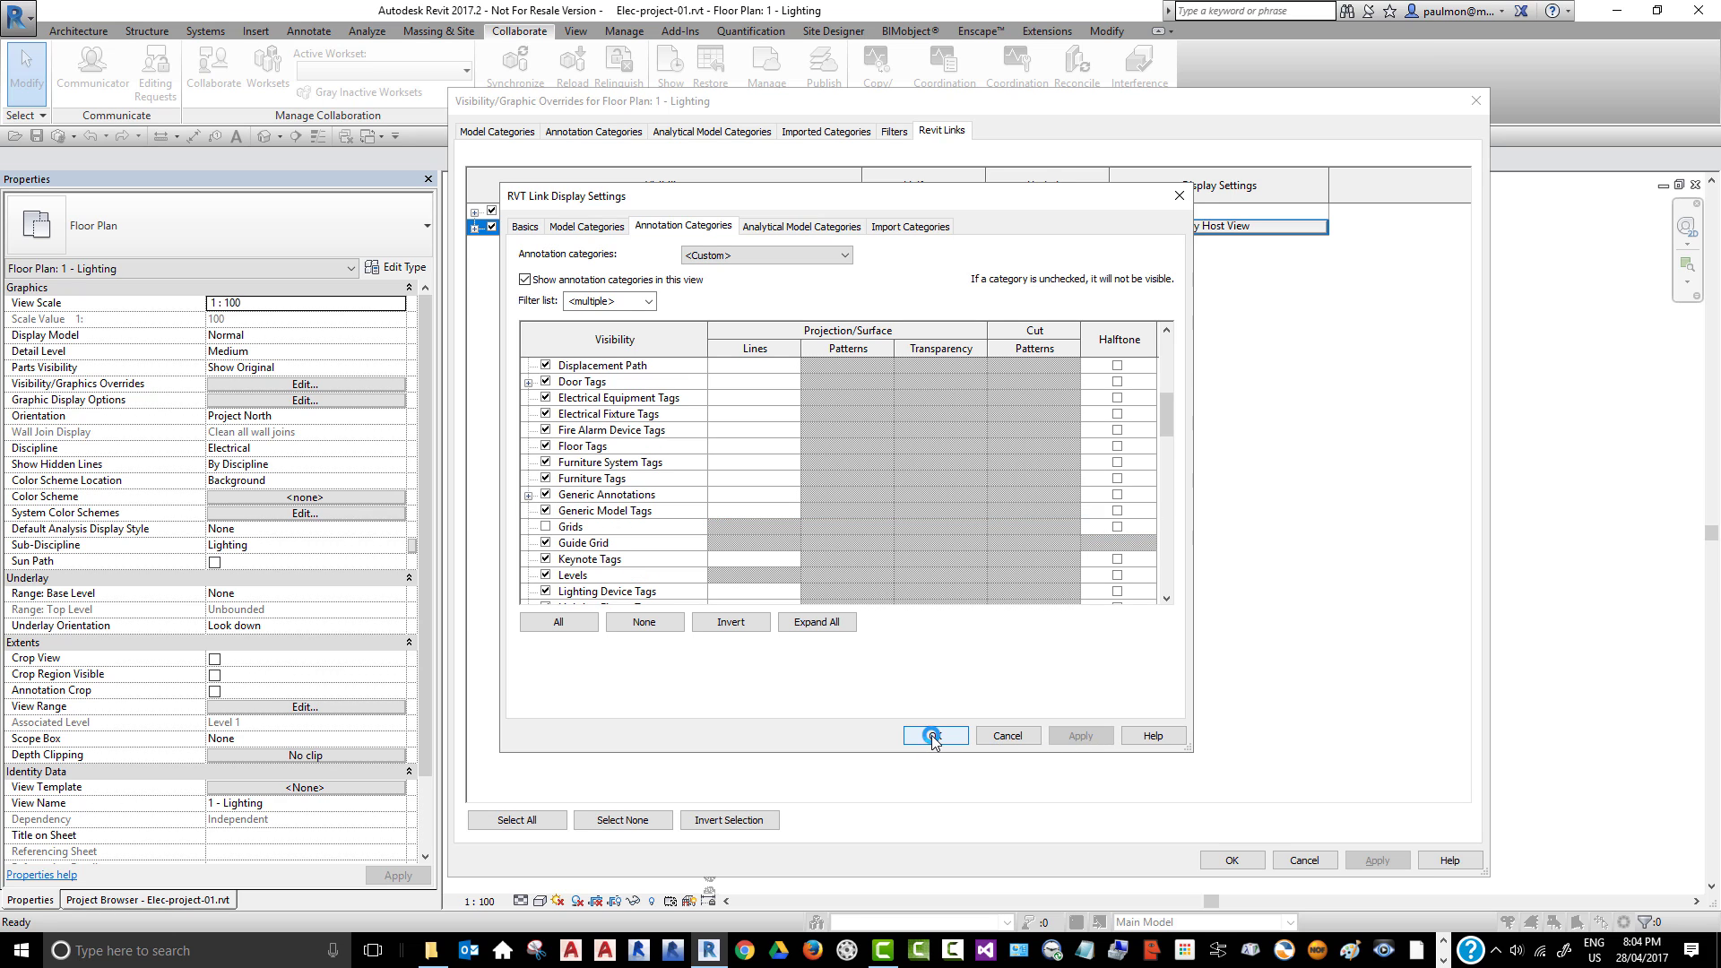
- Accept the Visibility/Graphic Overrides changes and return to the 1 - Lighting plan
click(1232, 861)
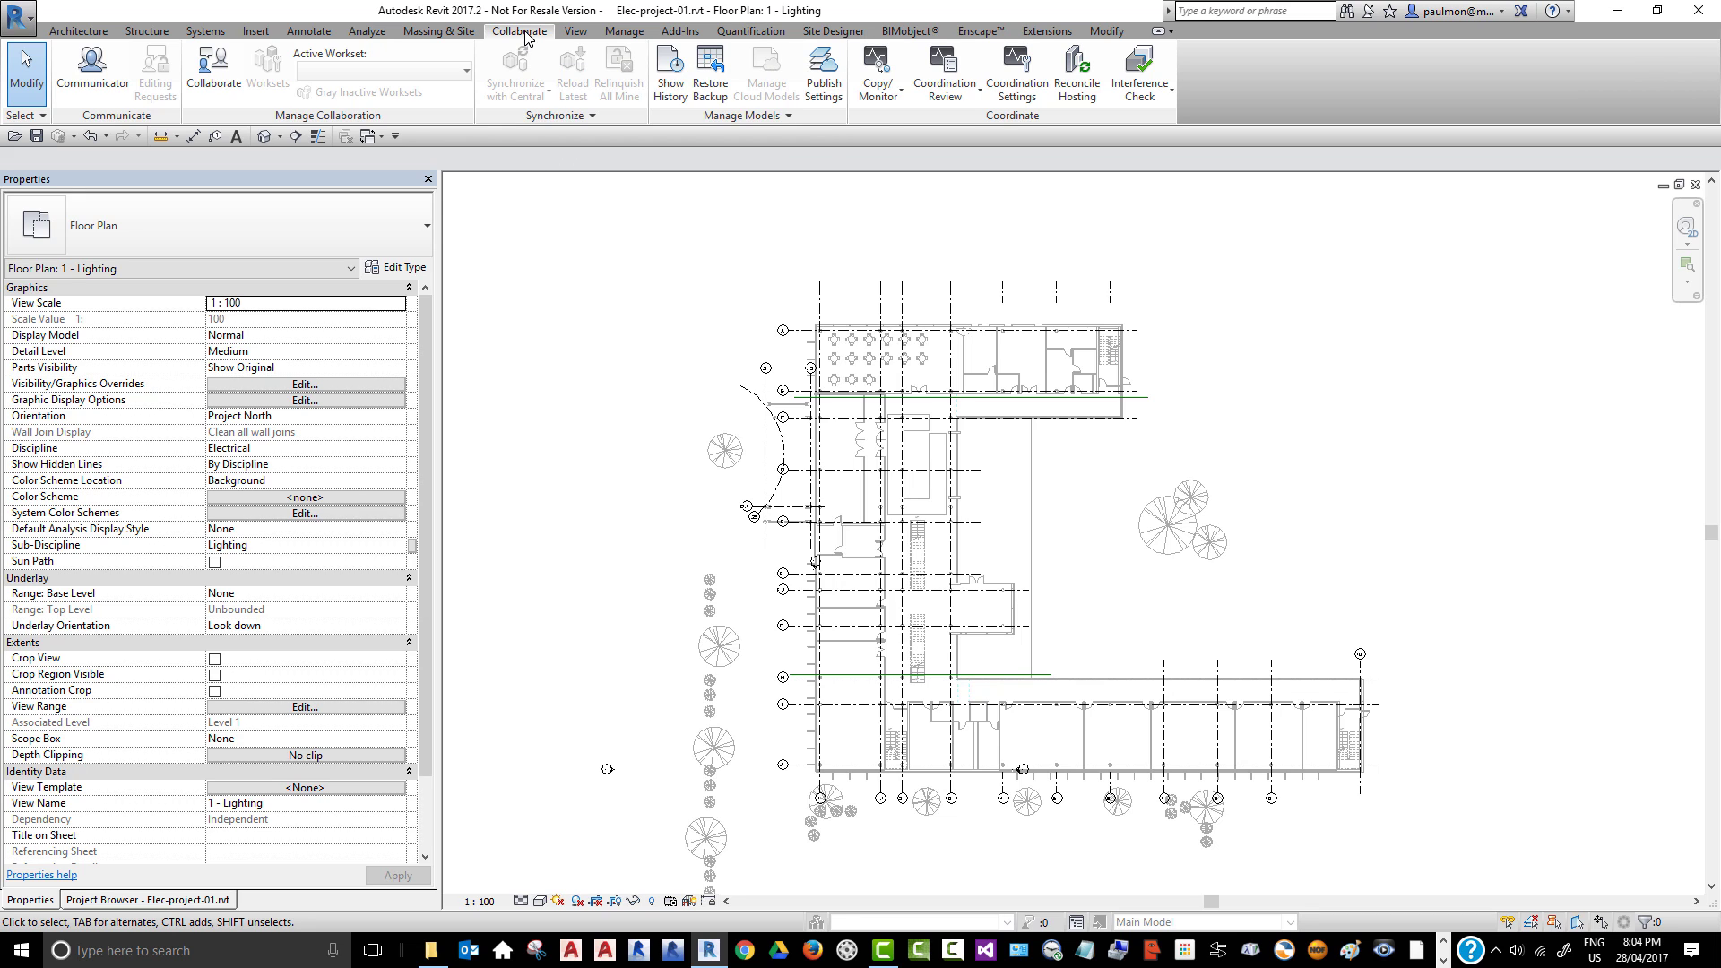
- Start Copy/Monitor against the School-Architectural.rvt link with the Copy tool active
click(883, 99)
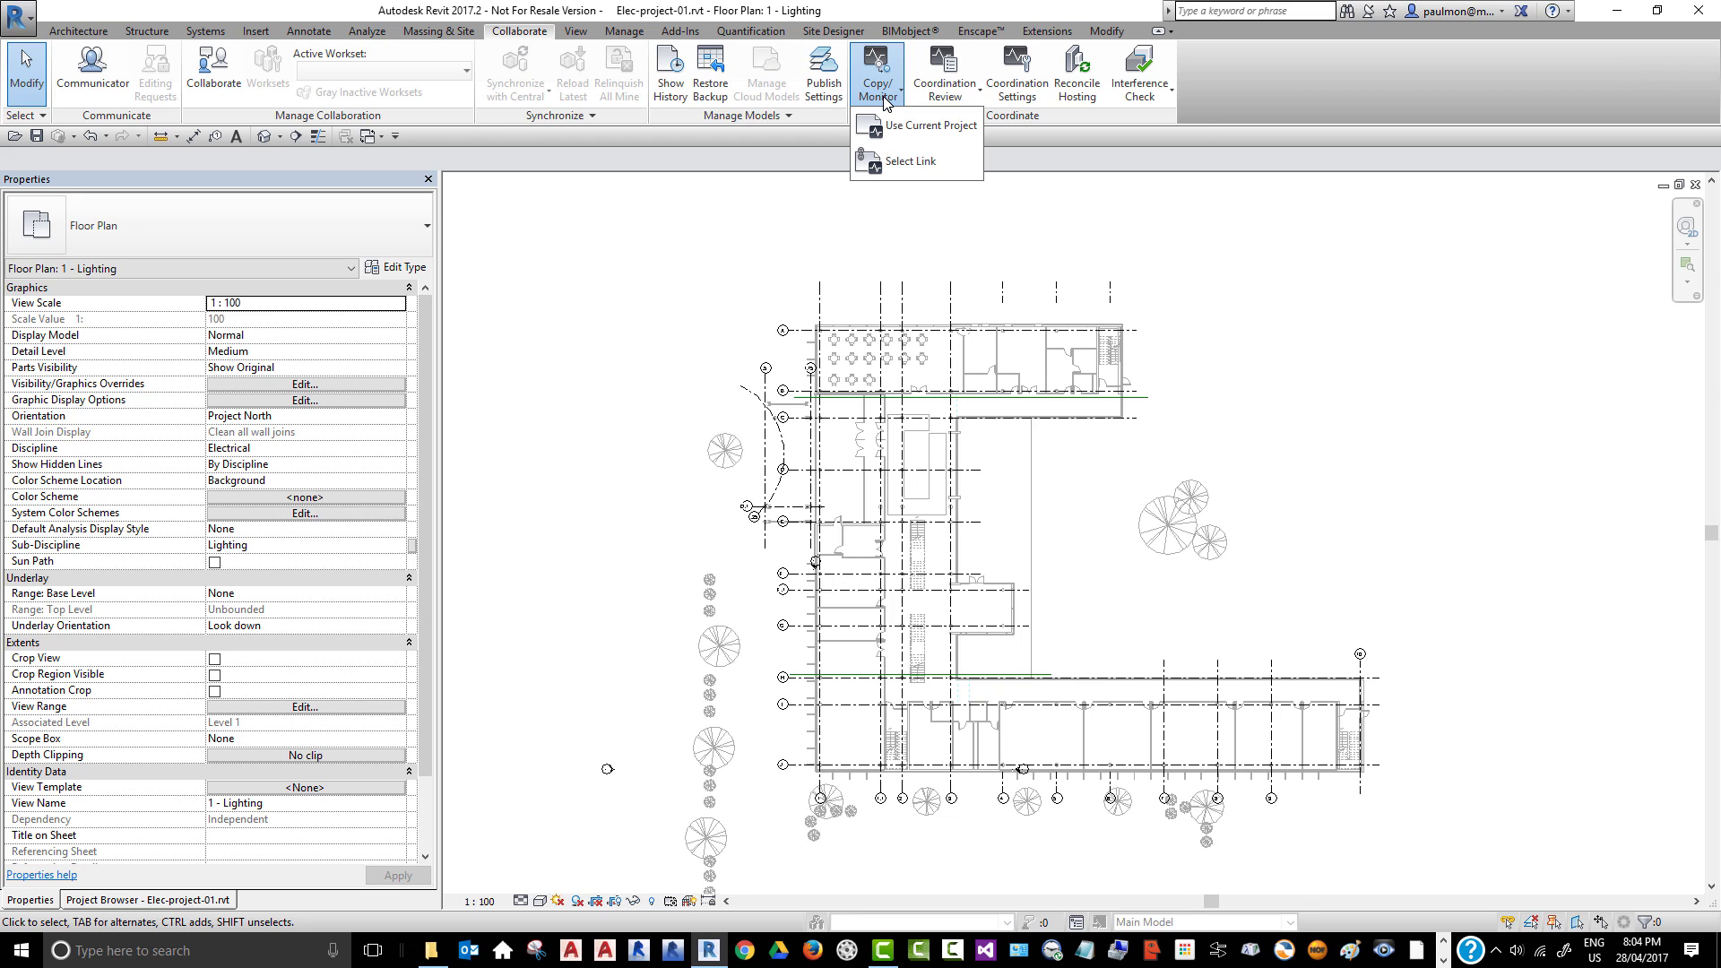
click(911, 167)
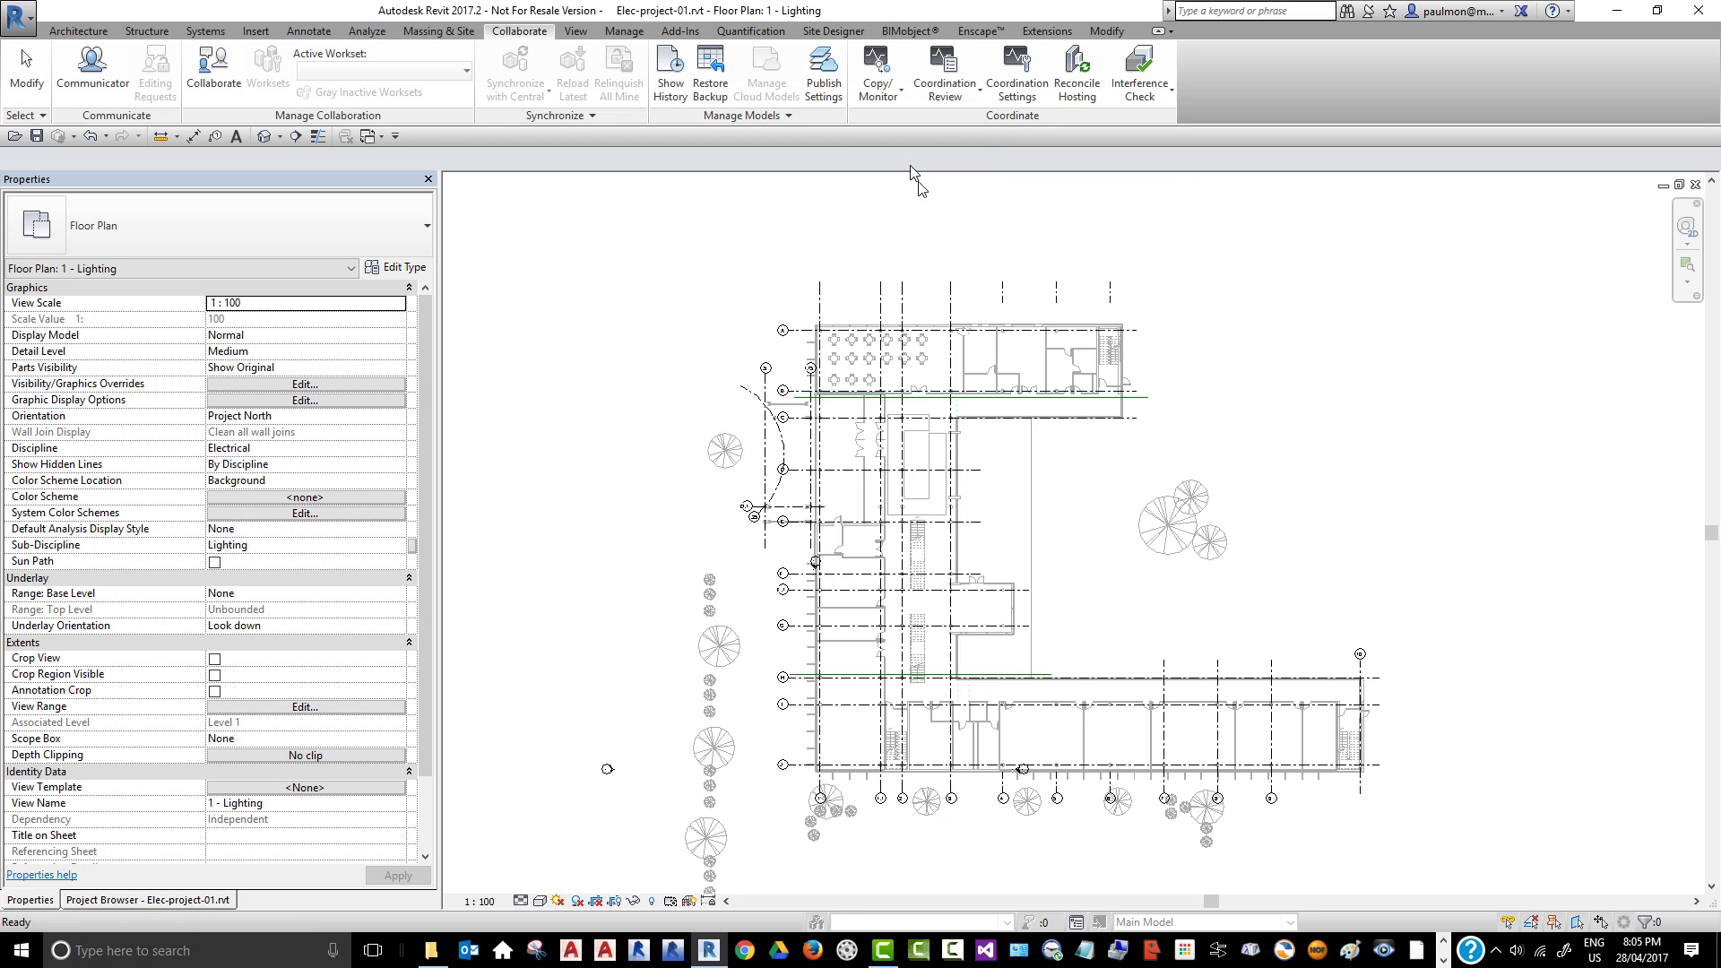
click(950, 339)
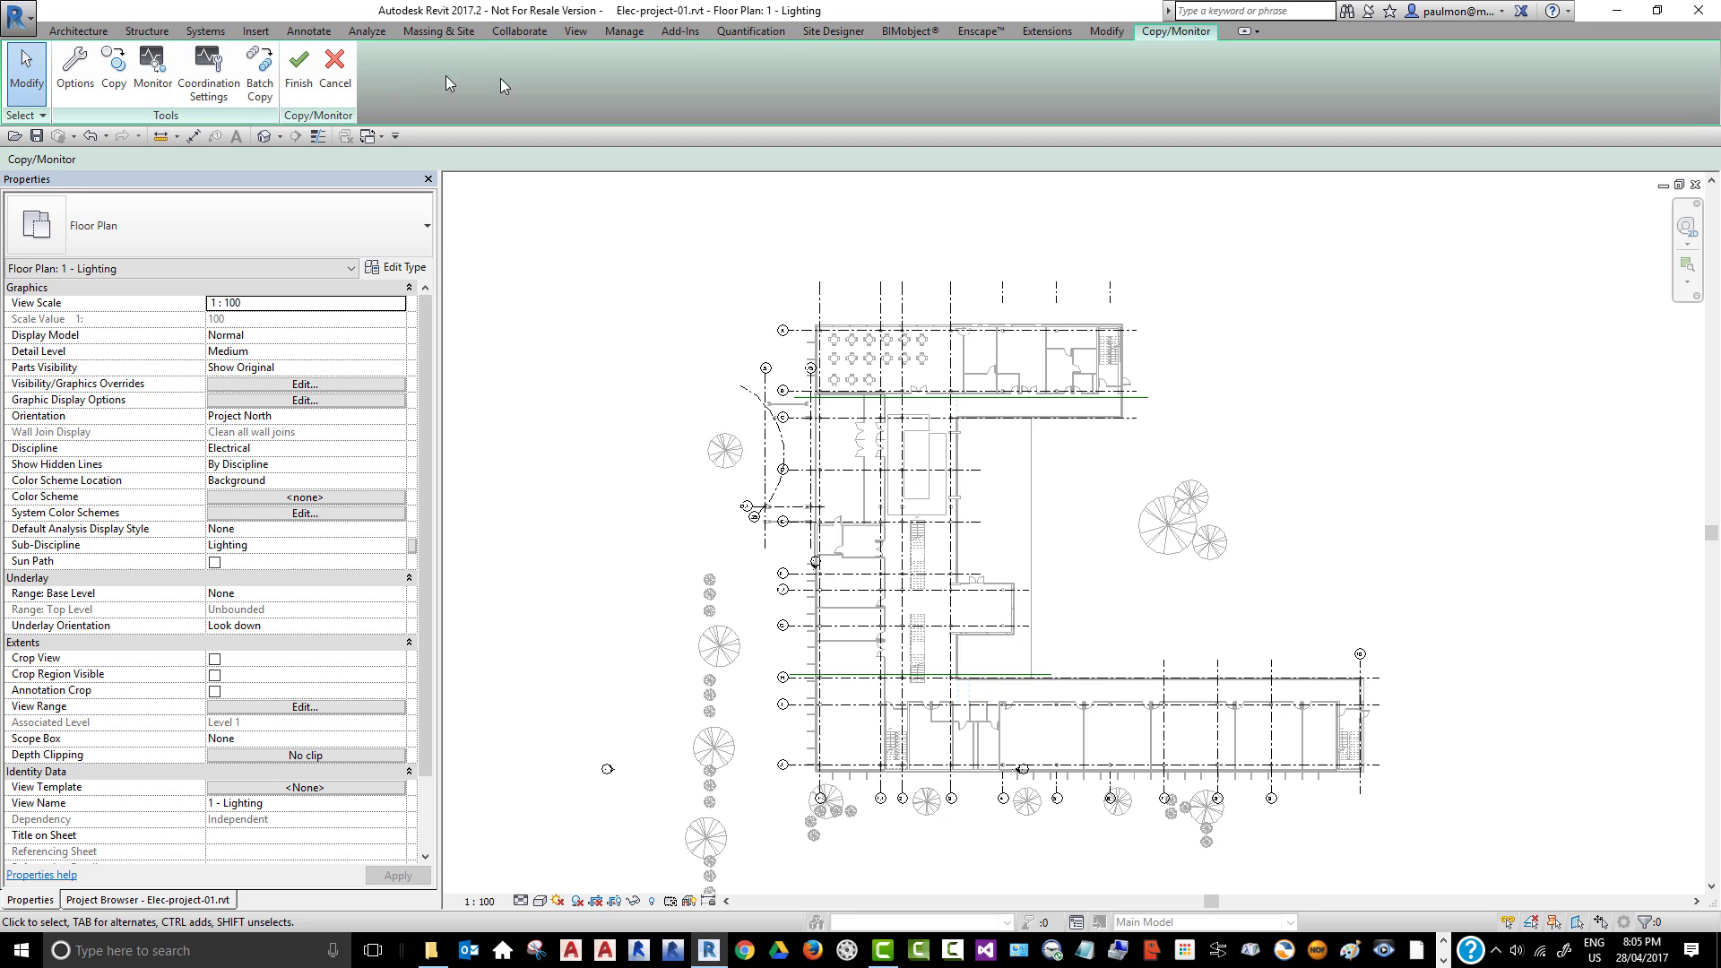
click(114, 87)
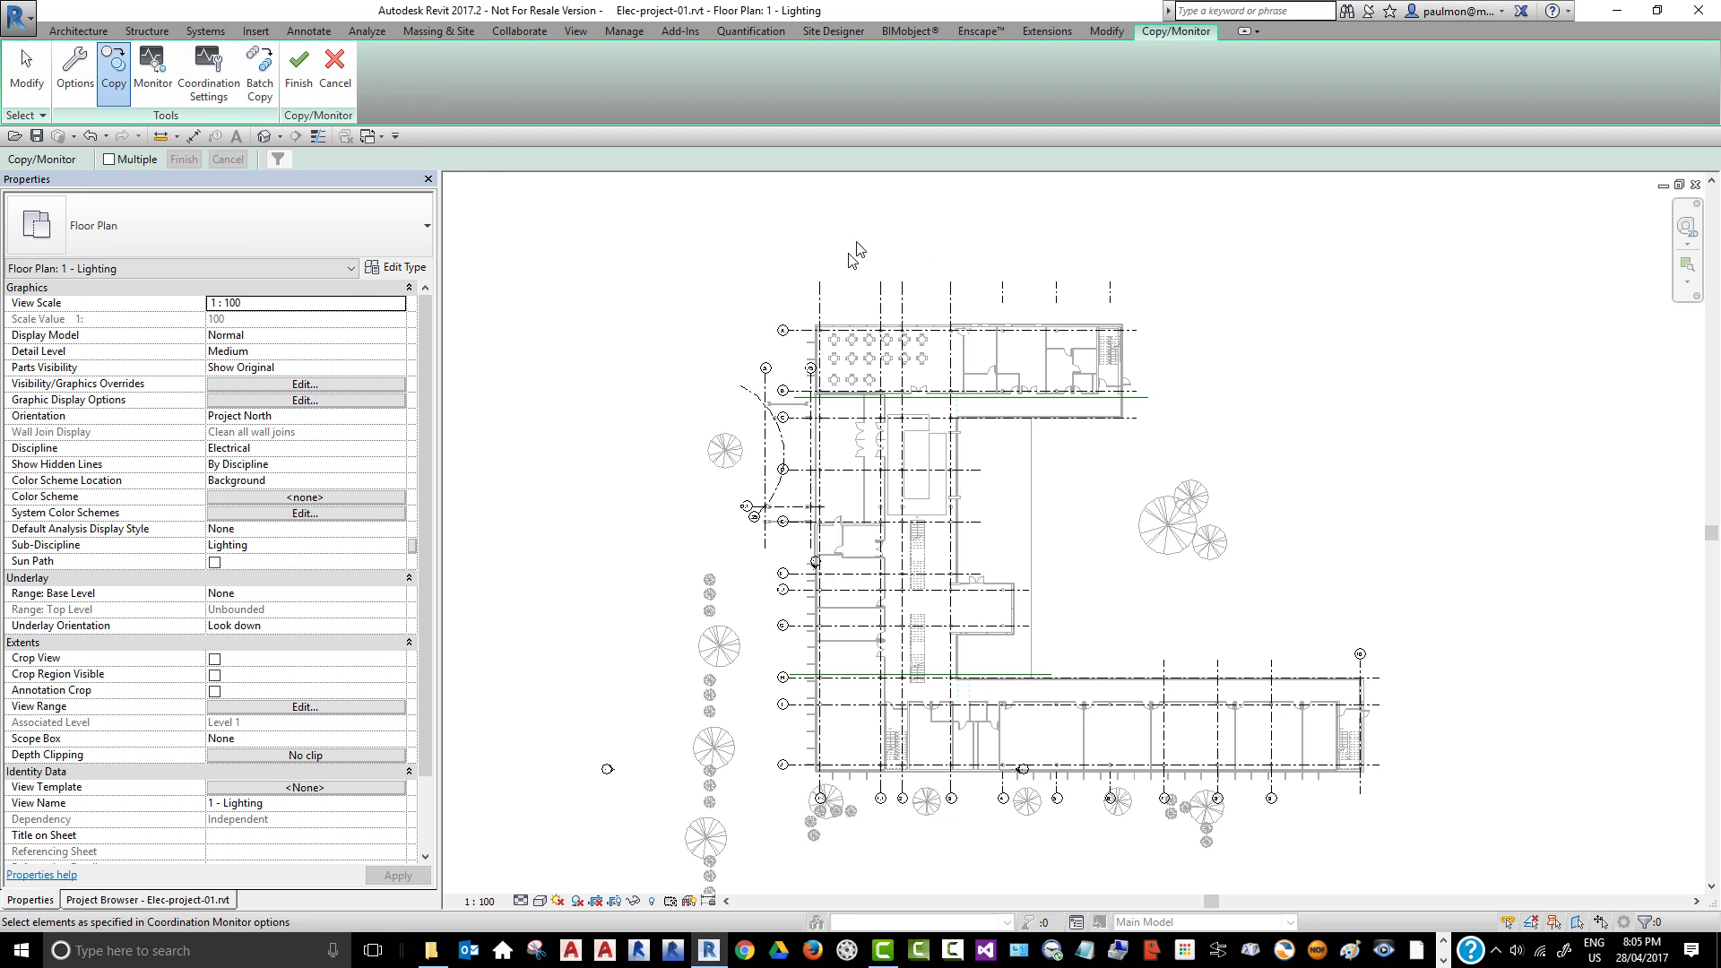
- Copy the left-edge vertical grid line from the architectural link
click(825, 299)
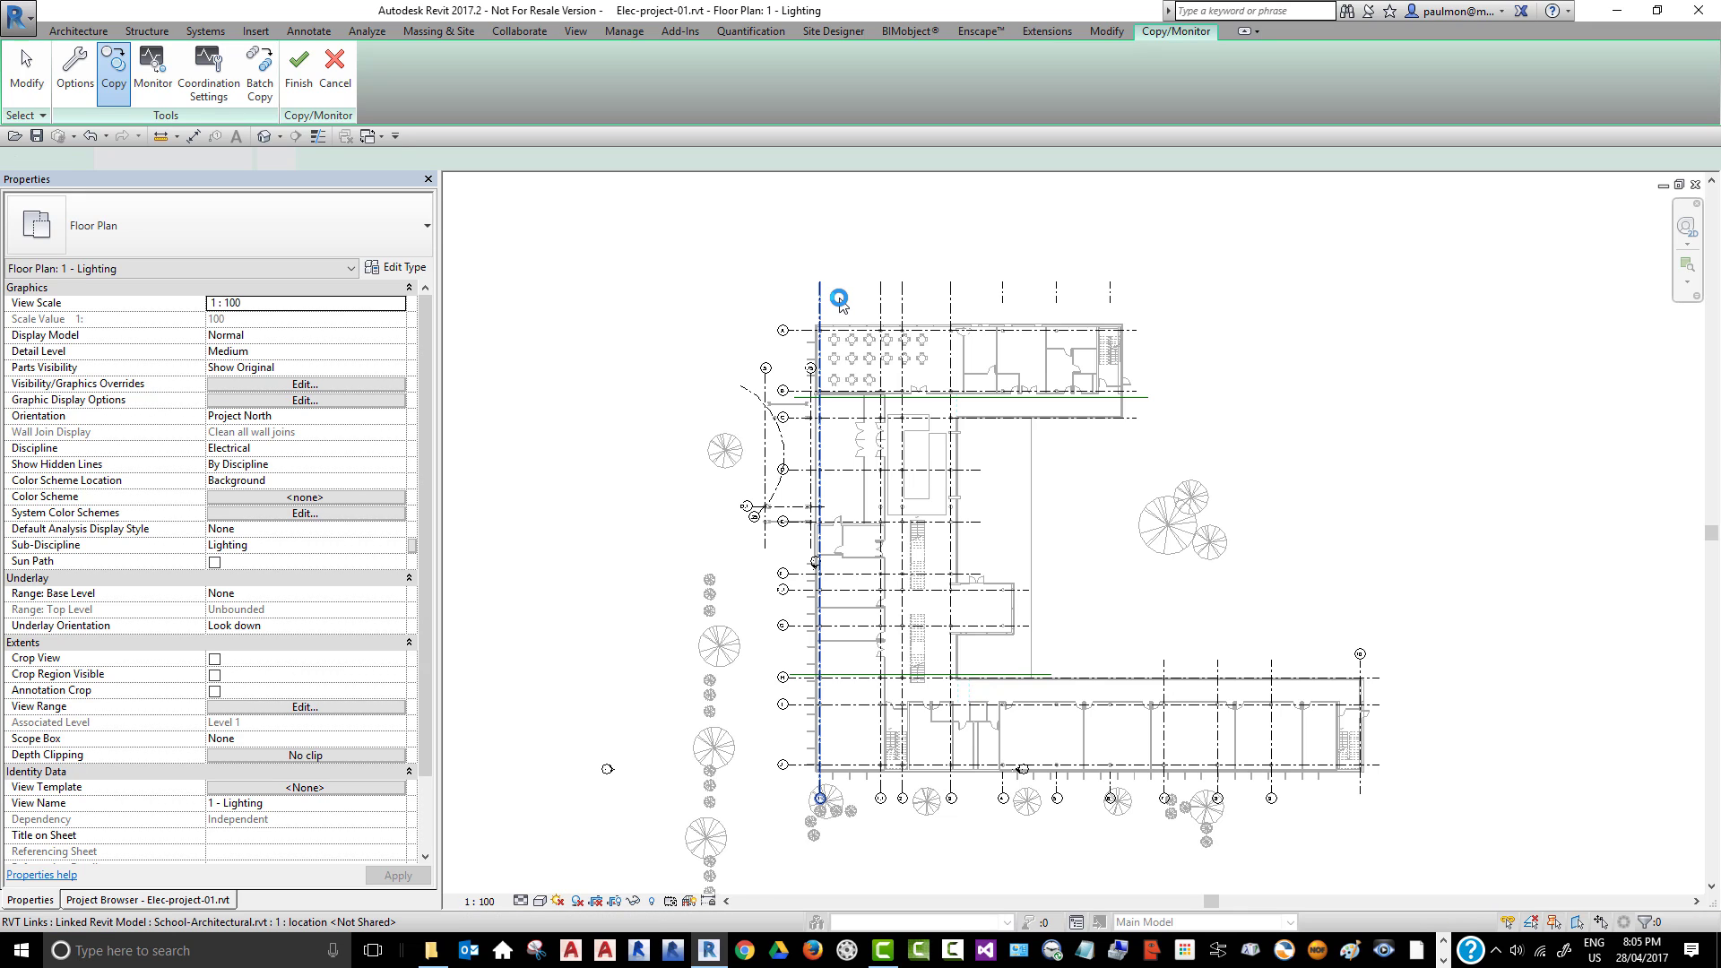
click(841, 303)
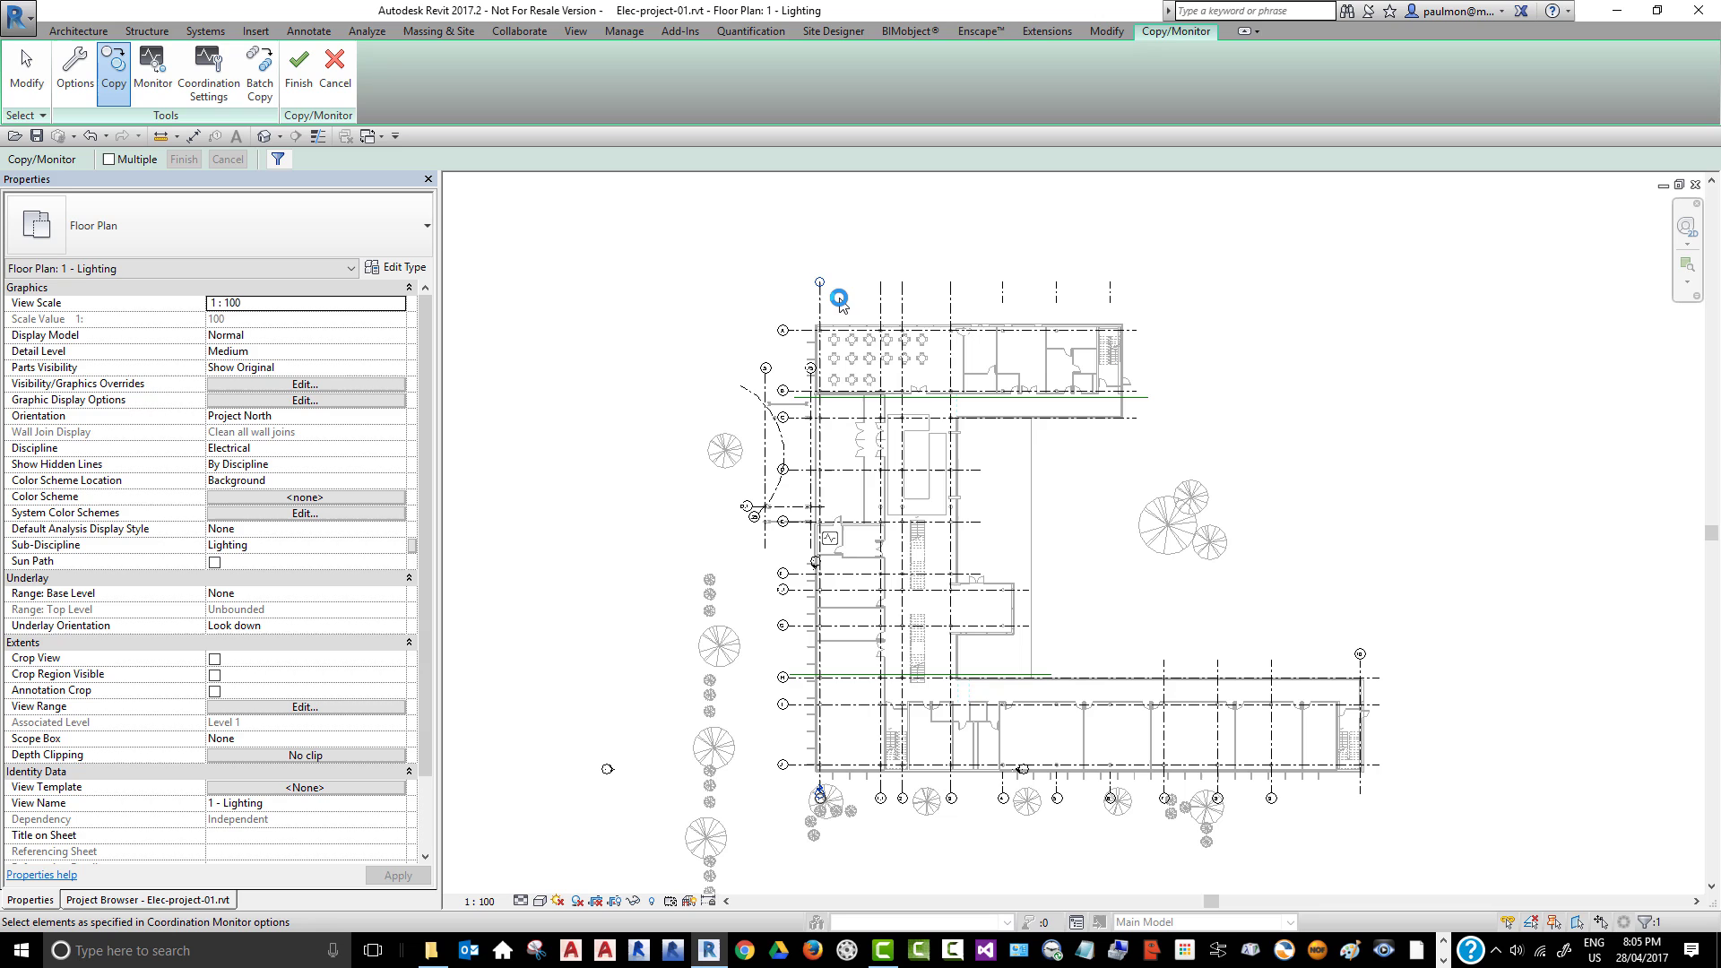
click(825, 554)
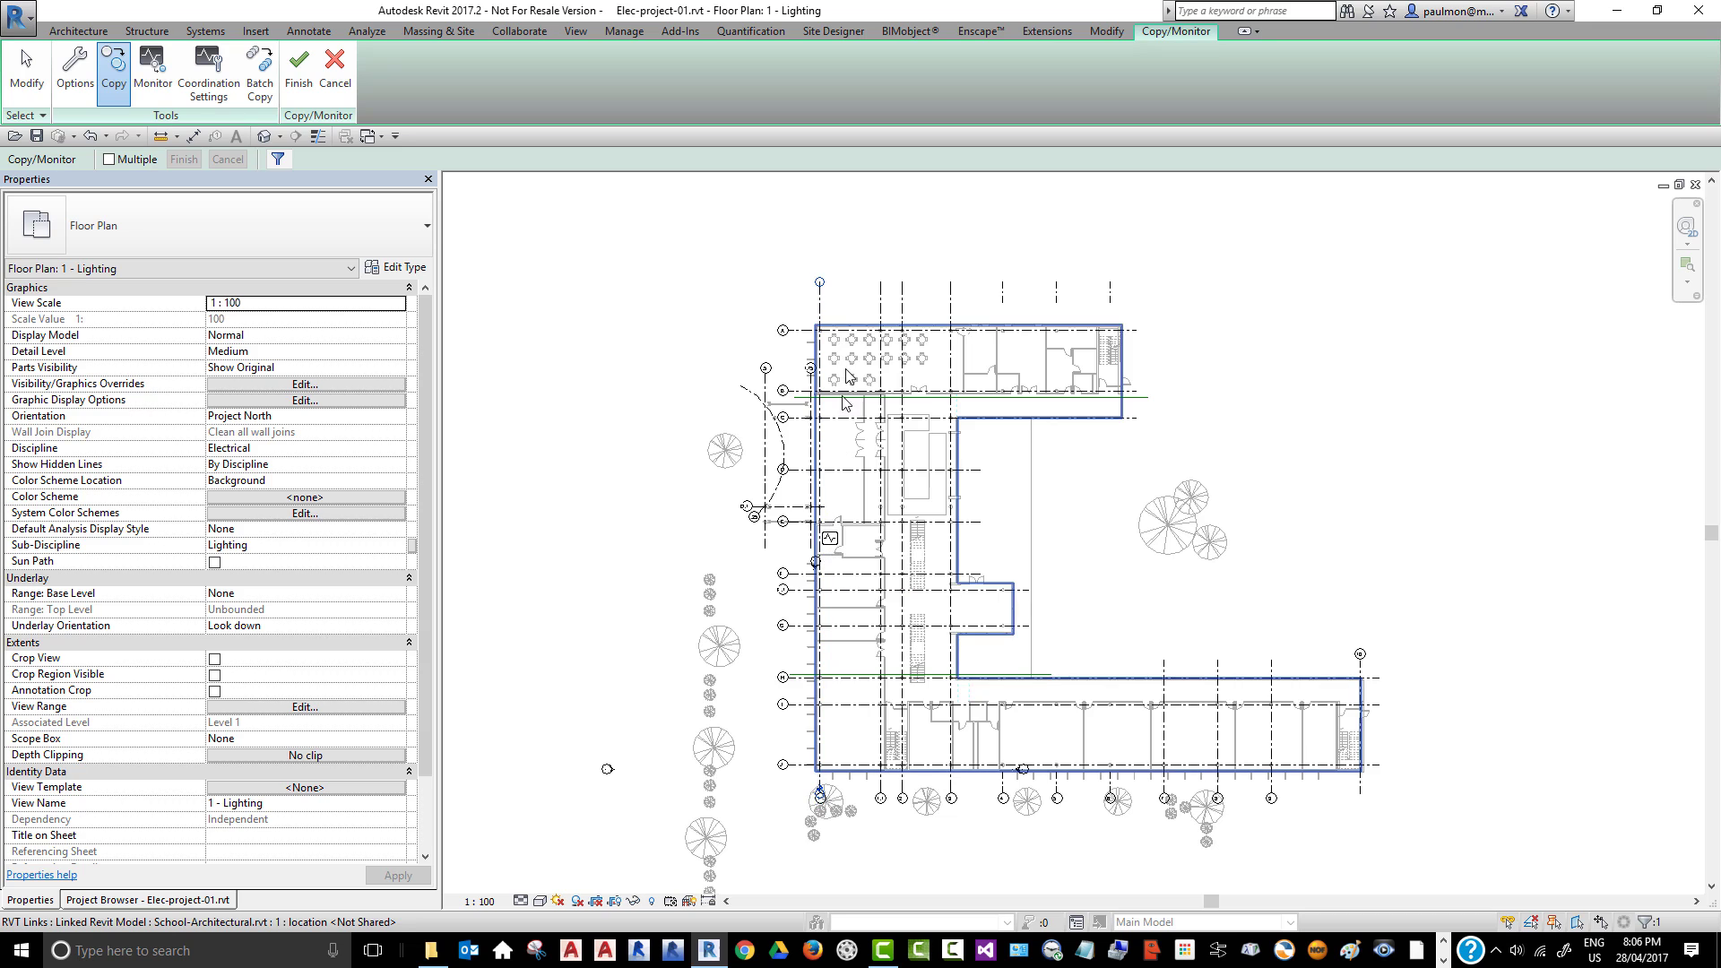
- Copy the nine vertical grid lines from the linked architectural model, left to right
click(880, 296)
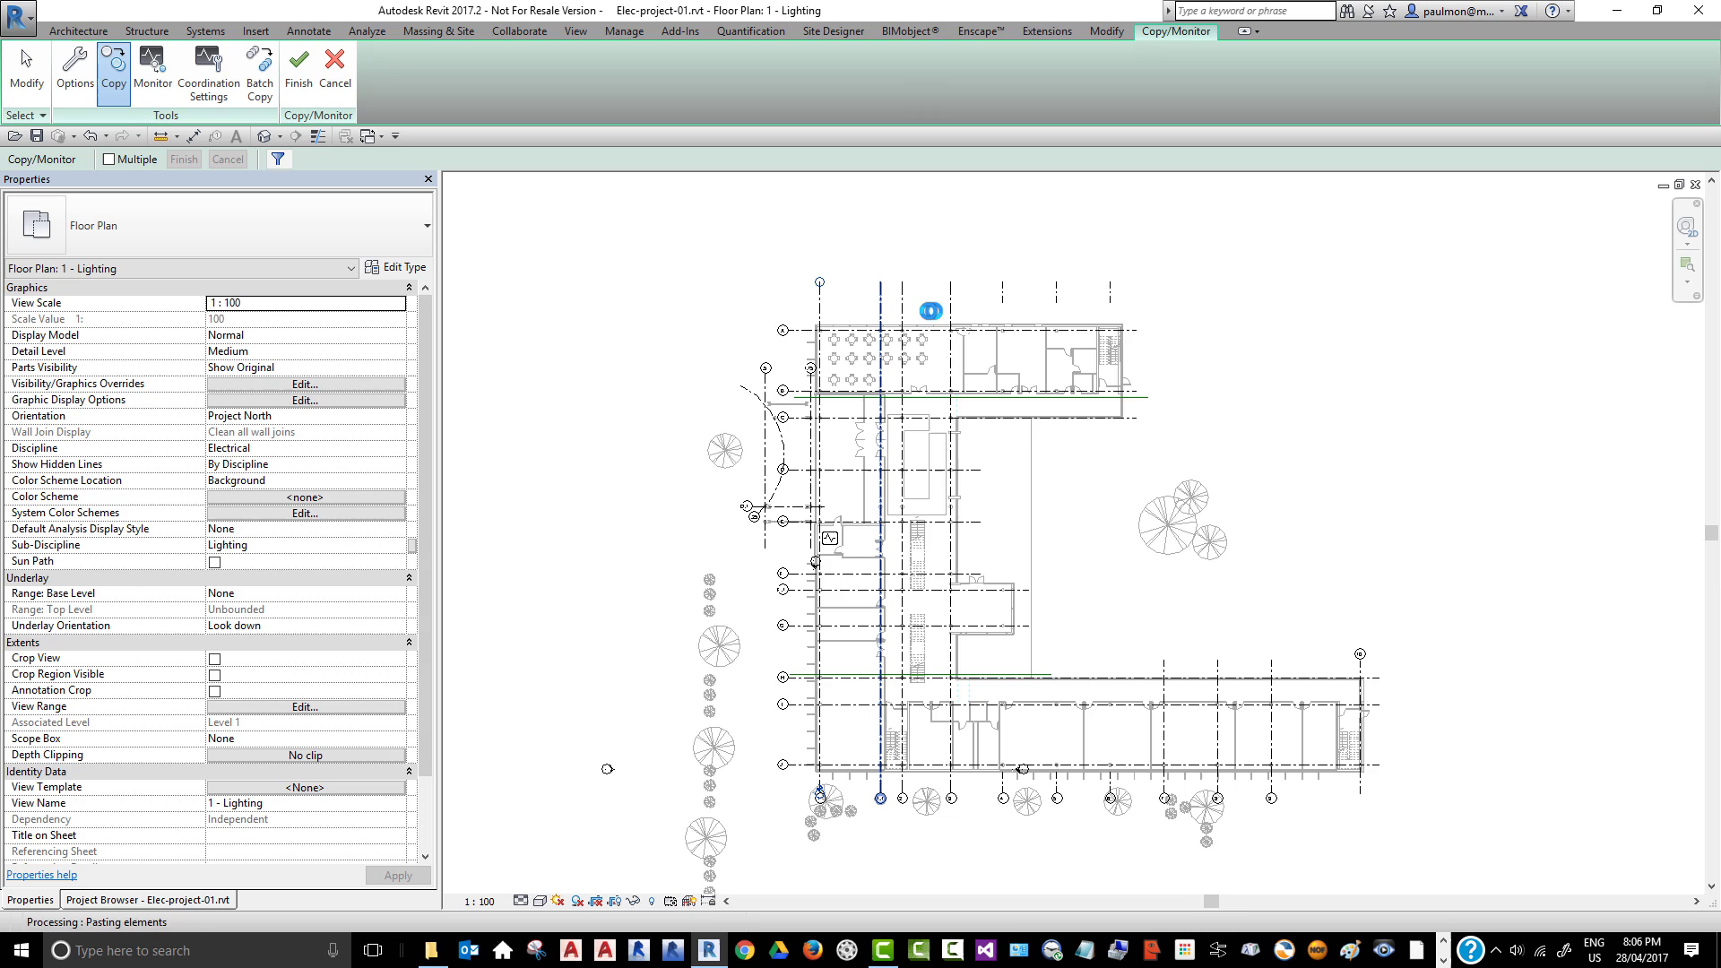
click(904, 301)
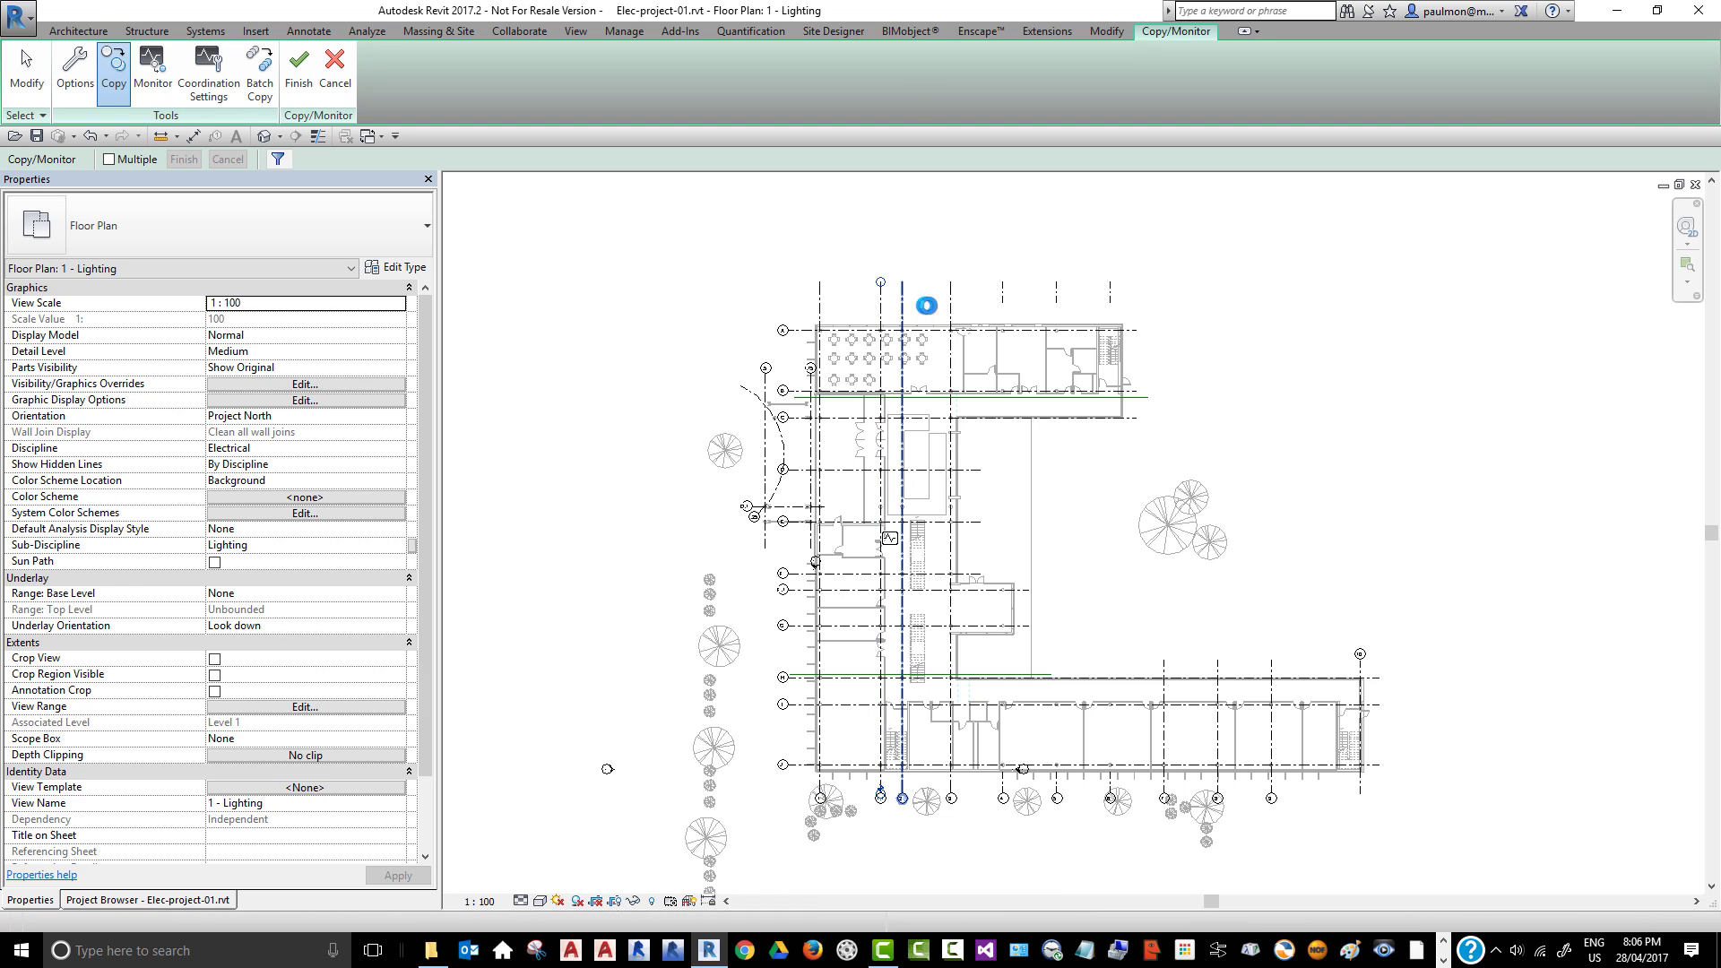
click(952, 305)
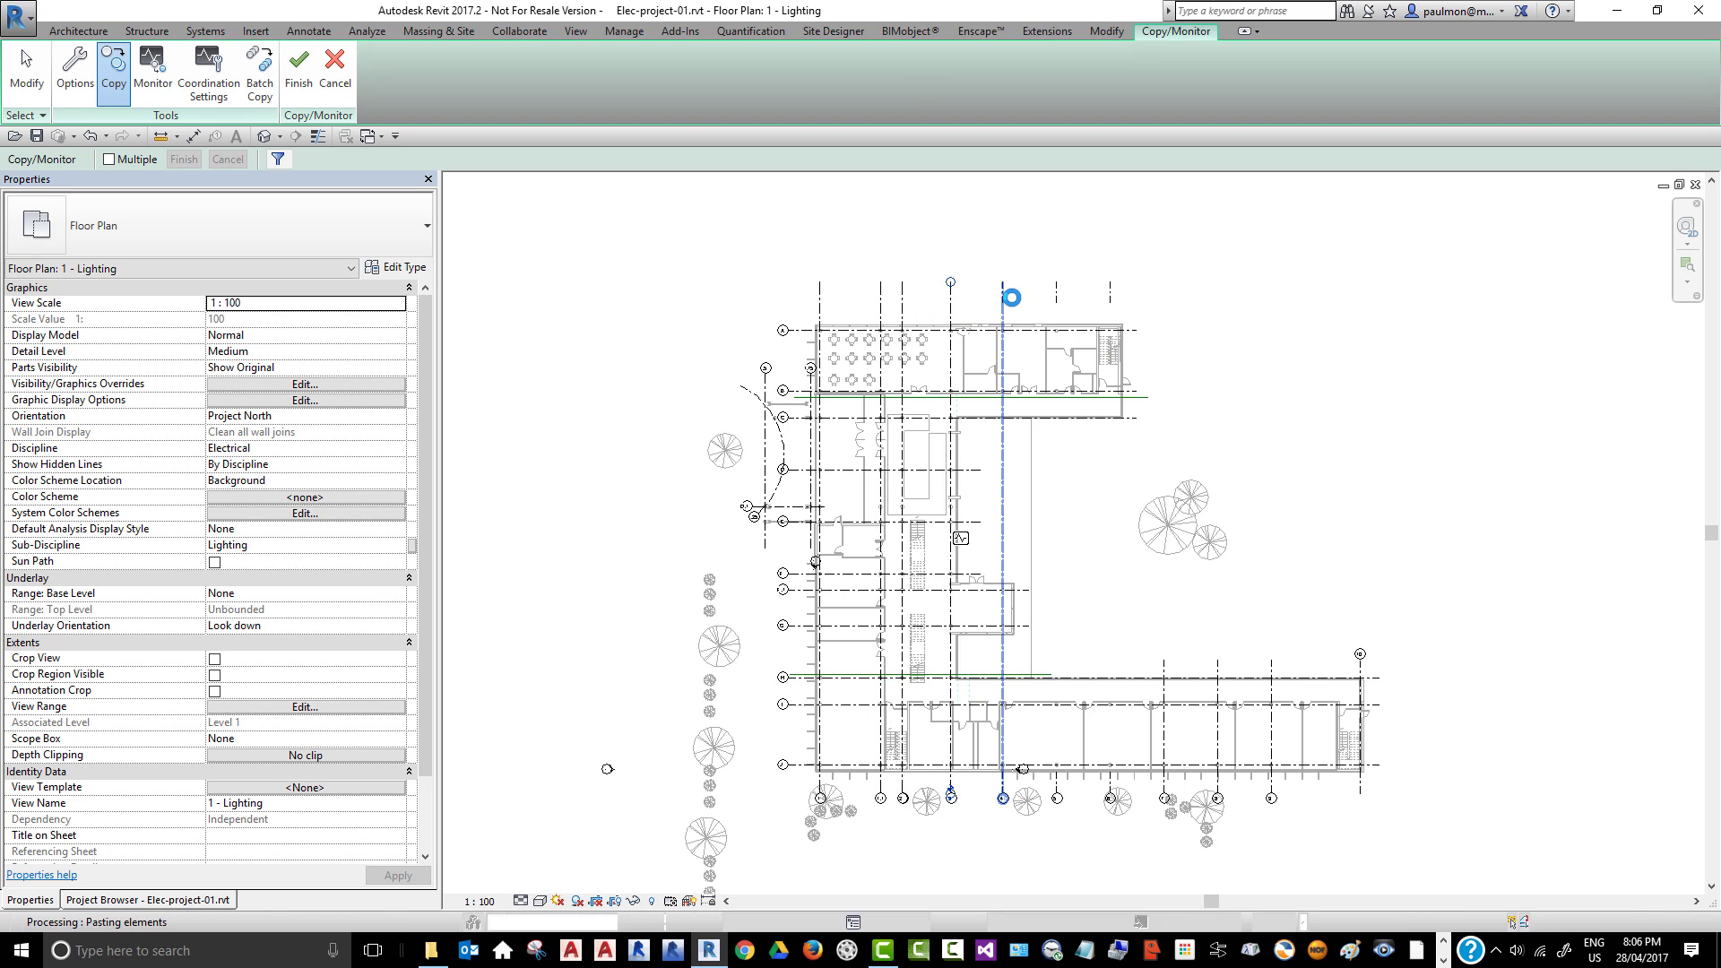
click(1009, 298)
click(1058, 296)
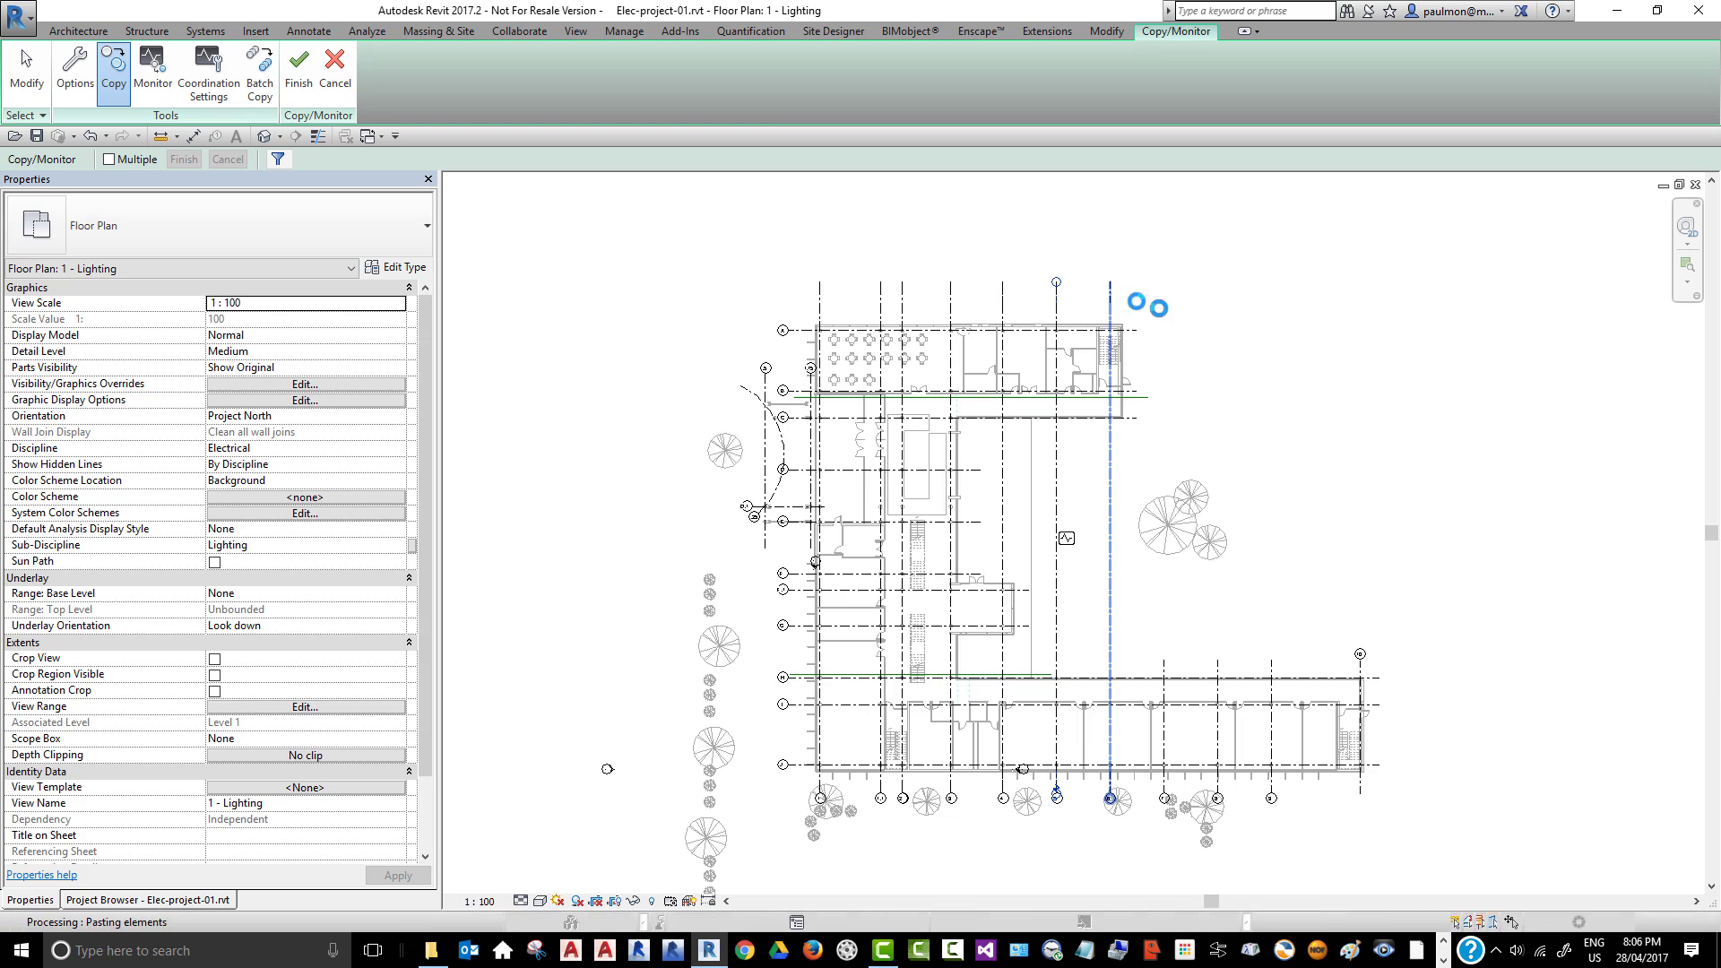
click(1166, 668)
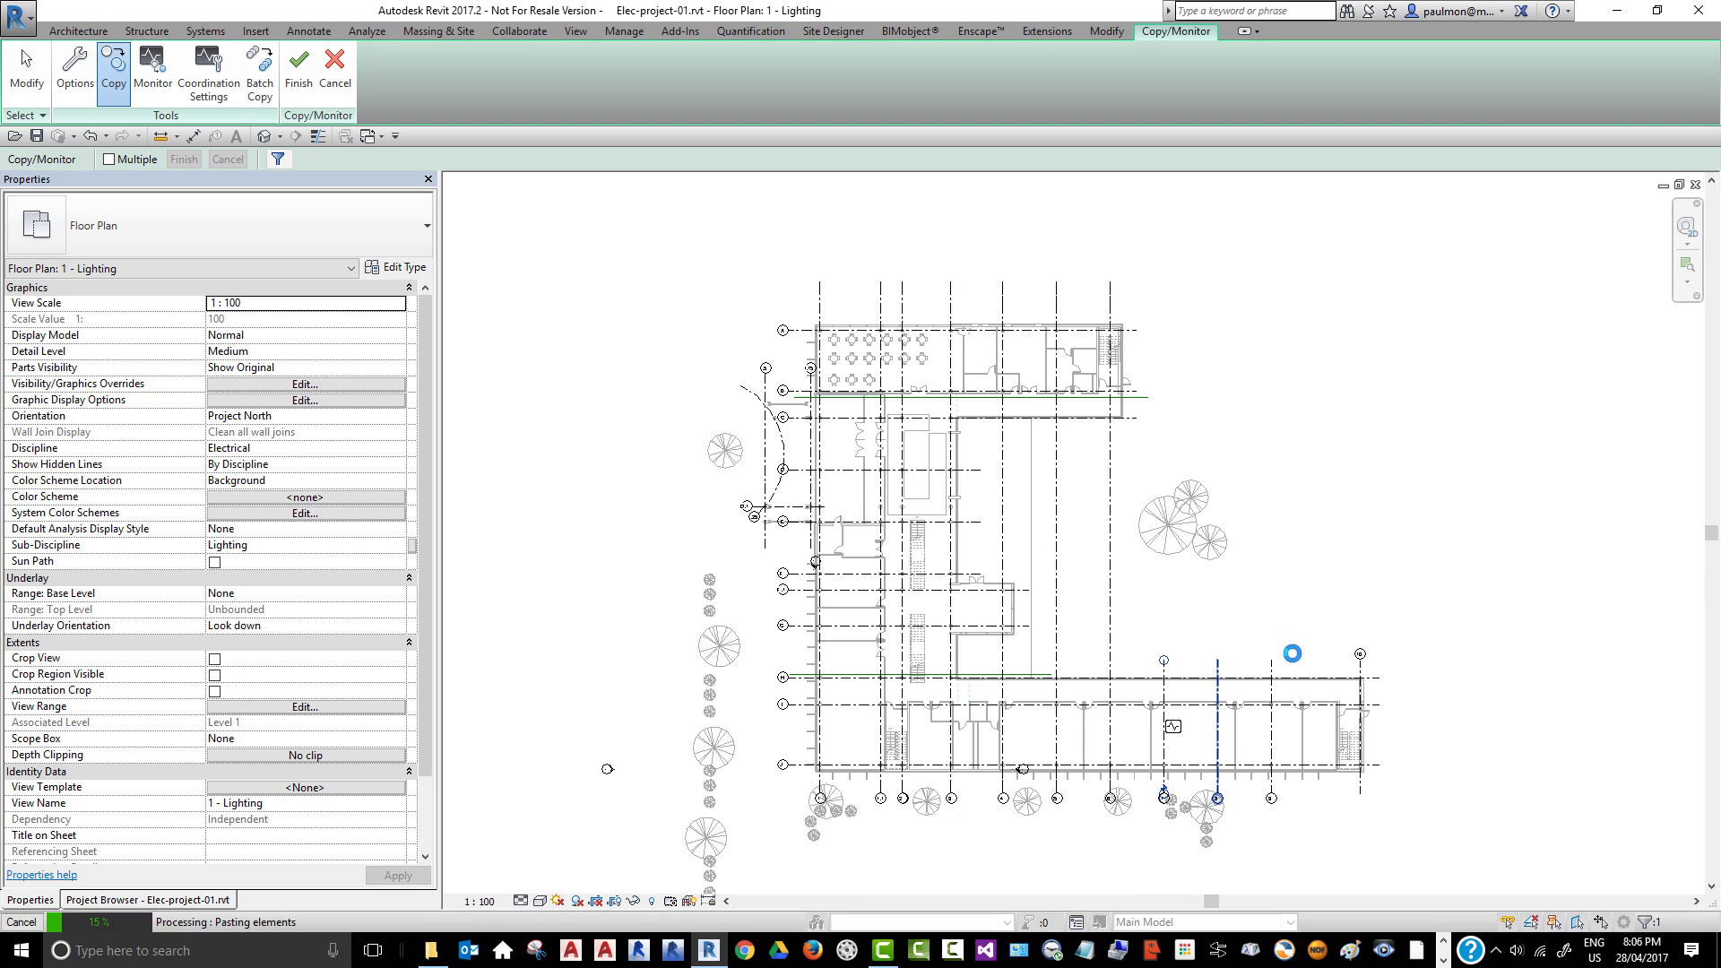
click(1219, 668)
click(1273, 674)
click(1360, 686)
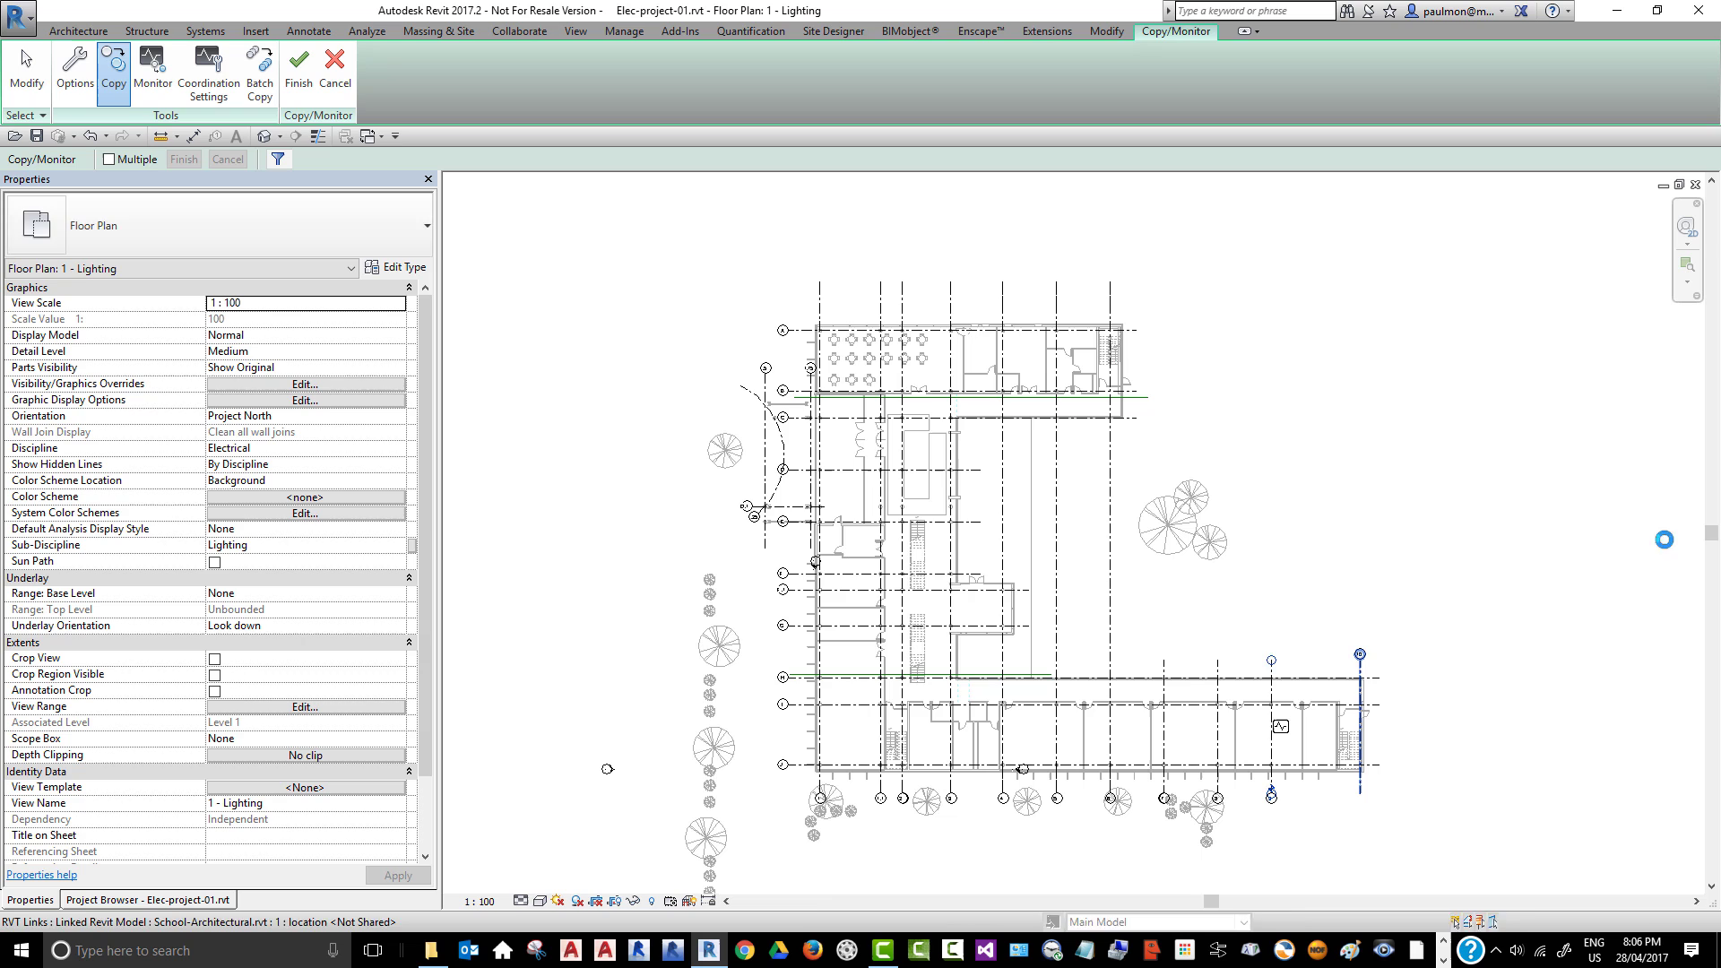
- Copy the horizontal grids and the curved grid, then finish Copy/Monitor
click(1137, 332)
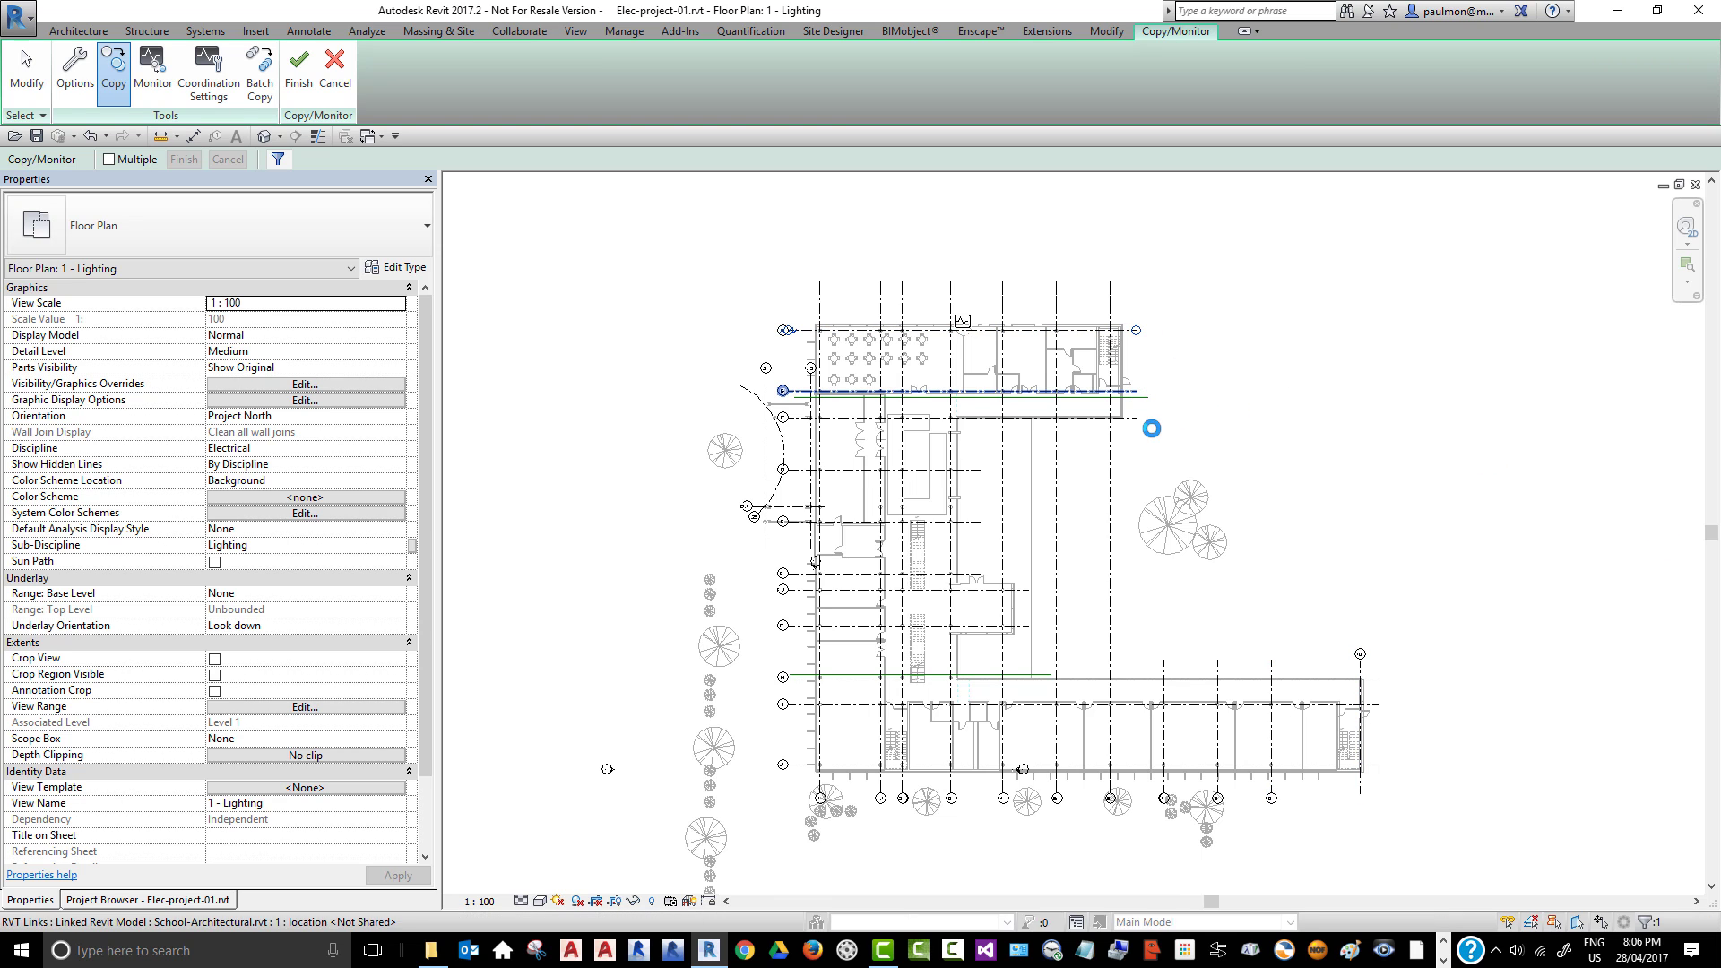
click(1143, 393)
click(980, 472)
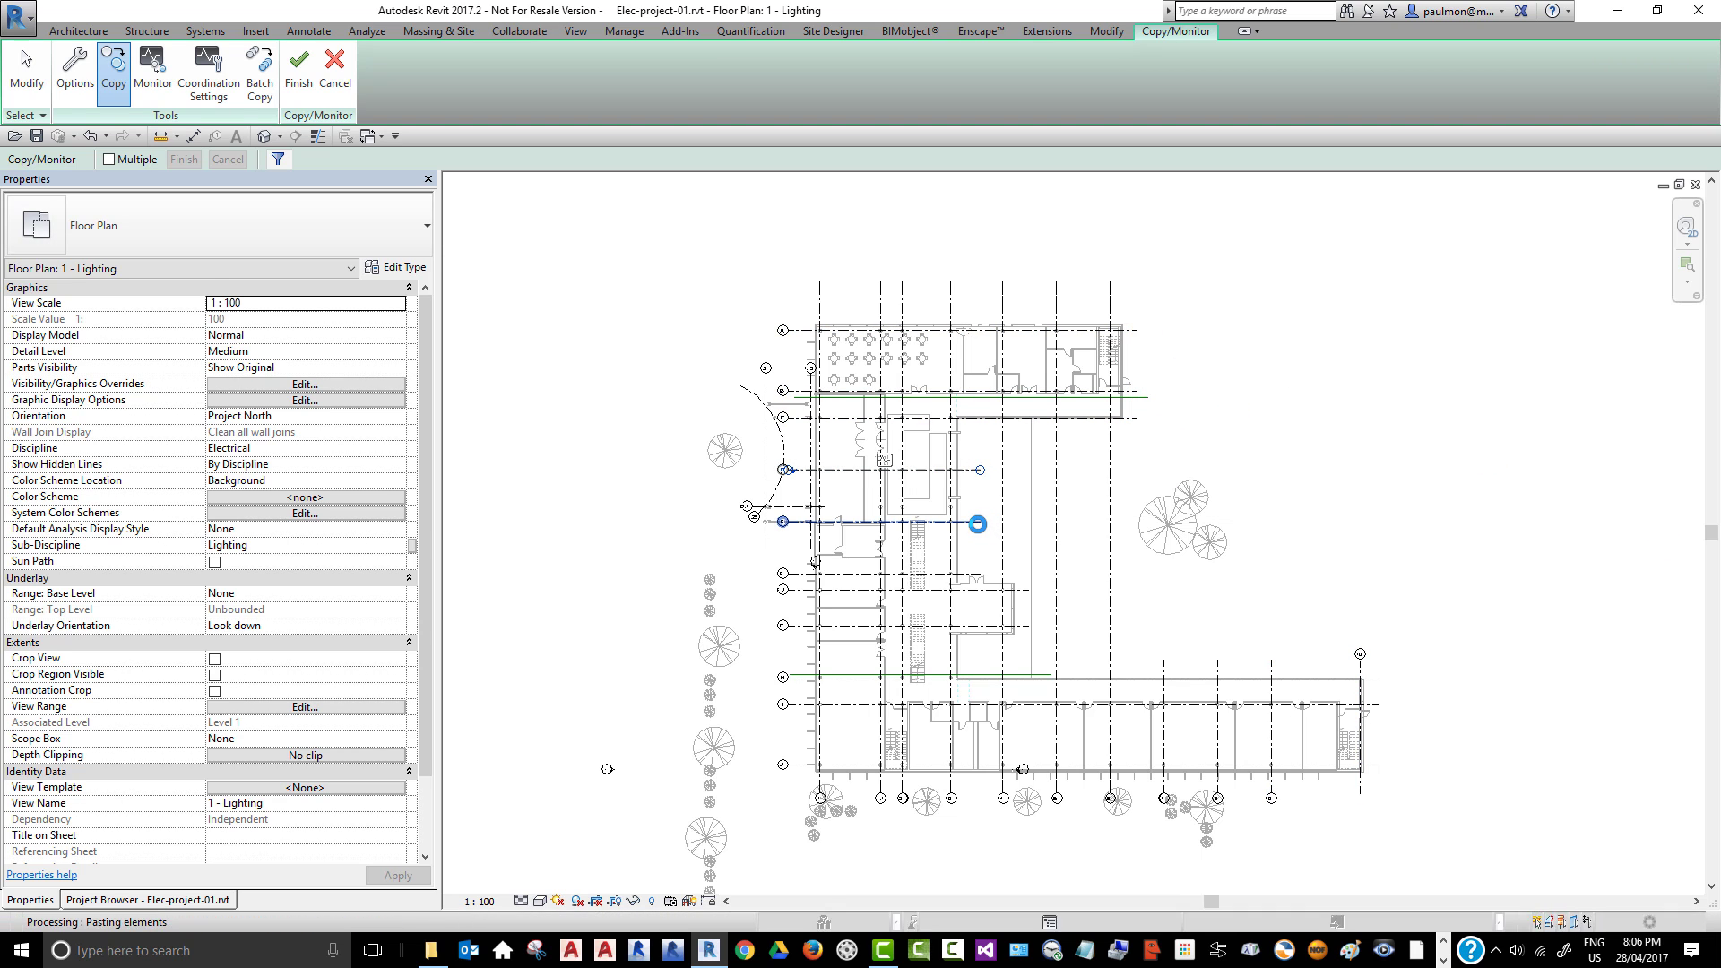
click(793, 589)
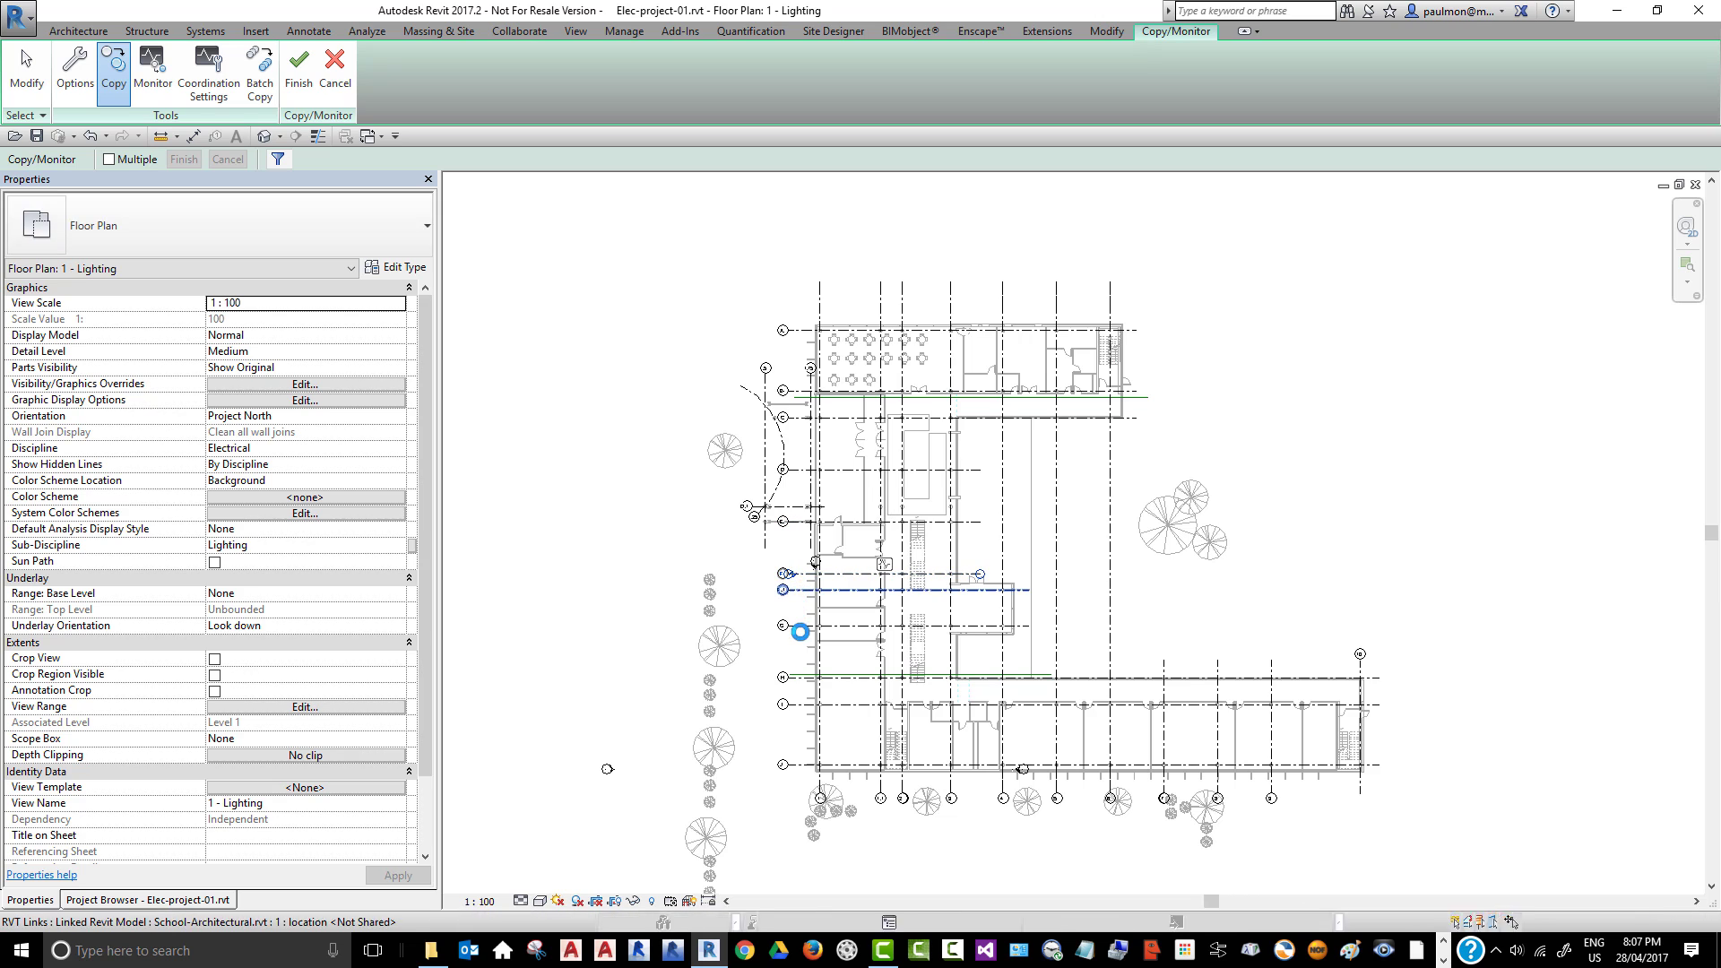
click(789, 677)
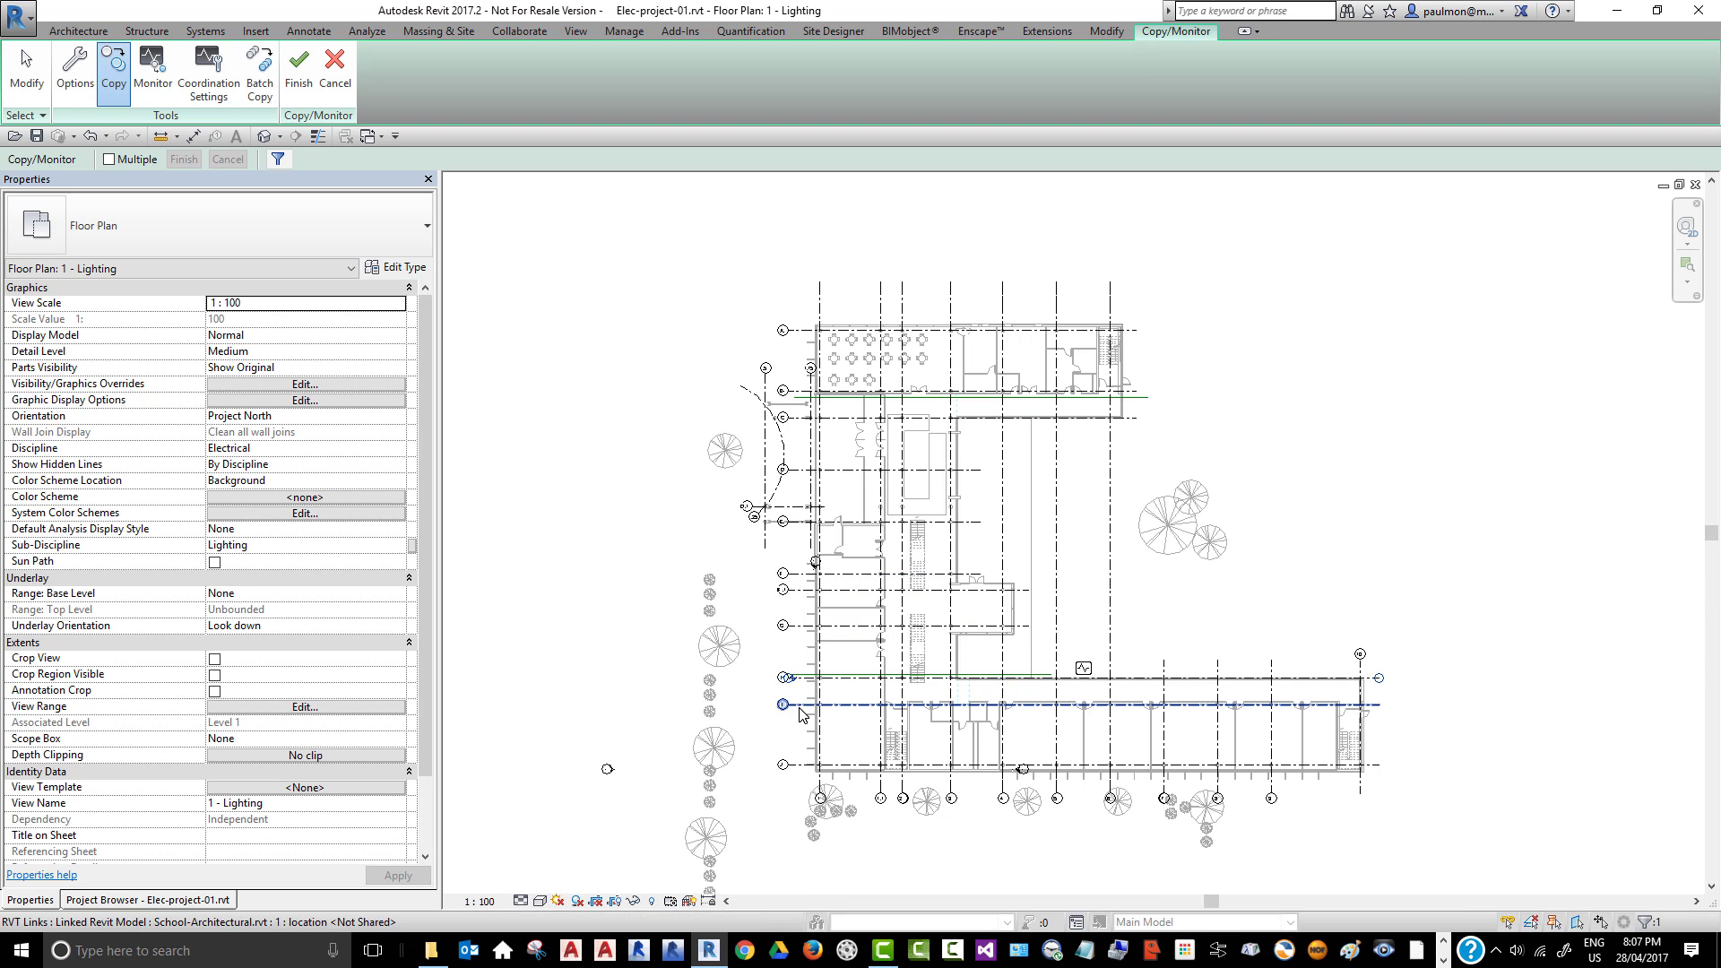
click(788, 499)
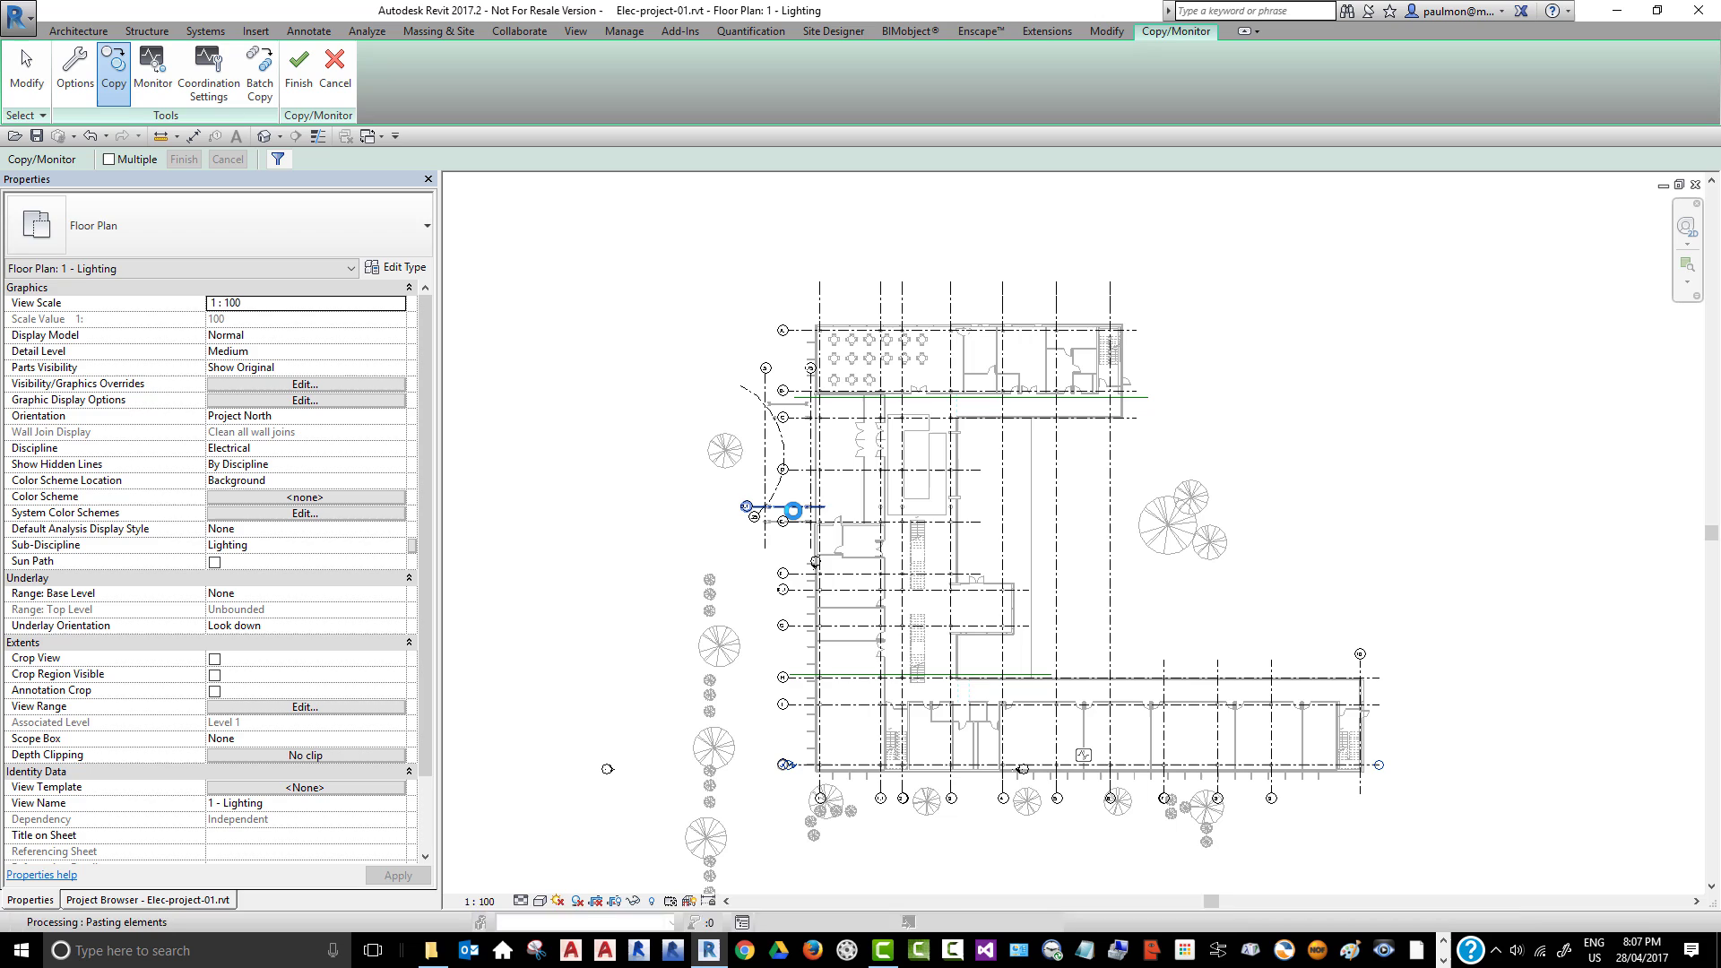
click(782, 456)
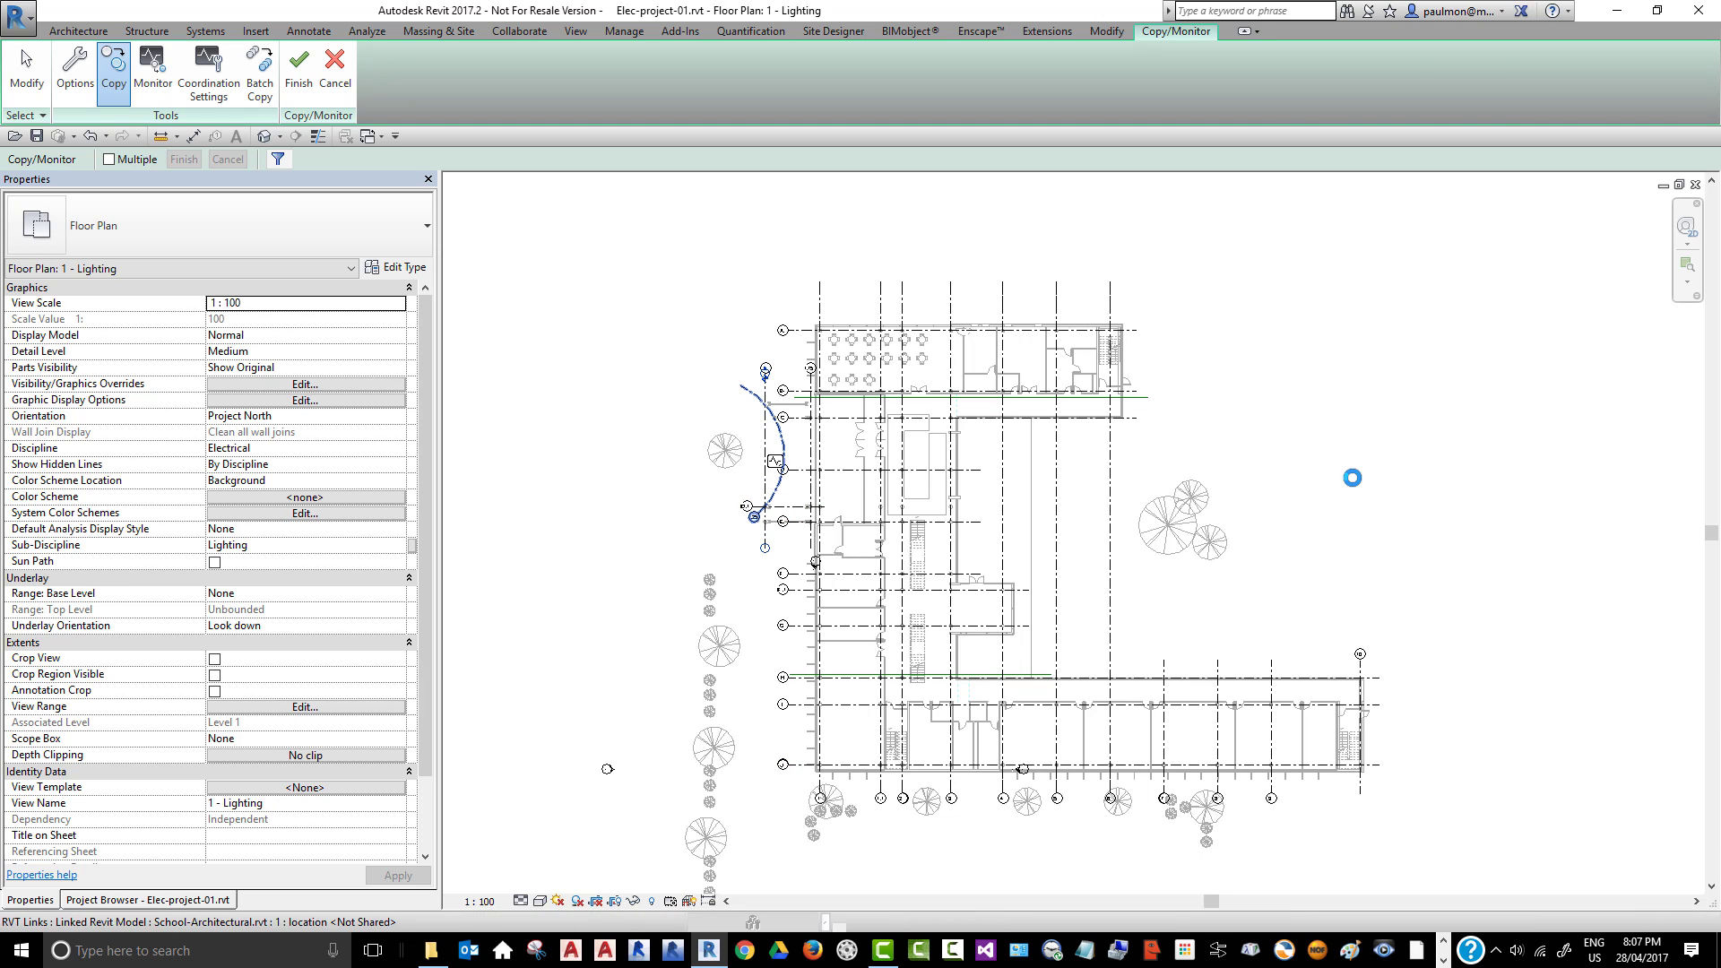
click(1310, 459)
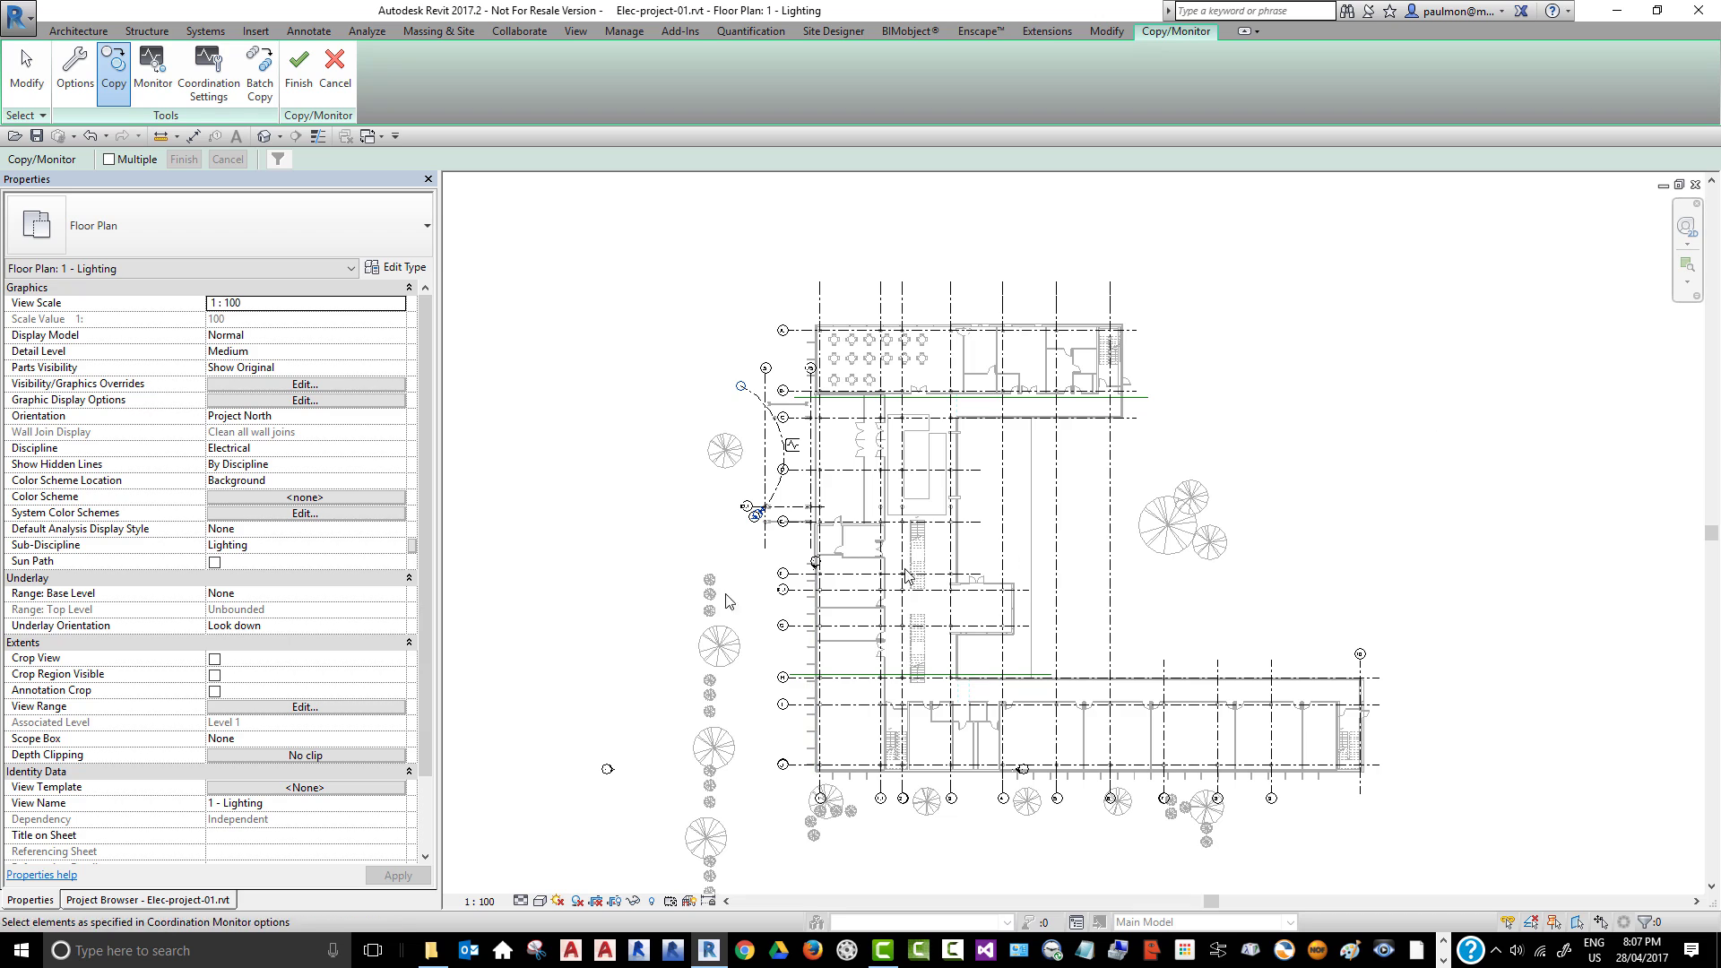
scroll(612, 297, down, 1)
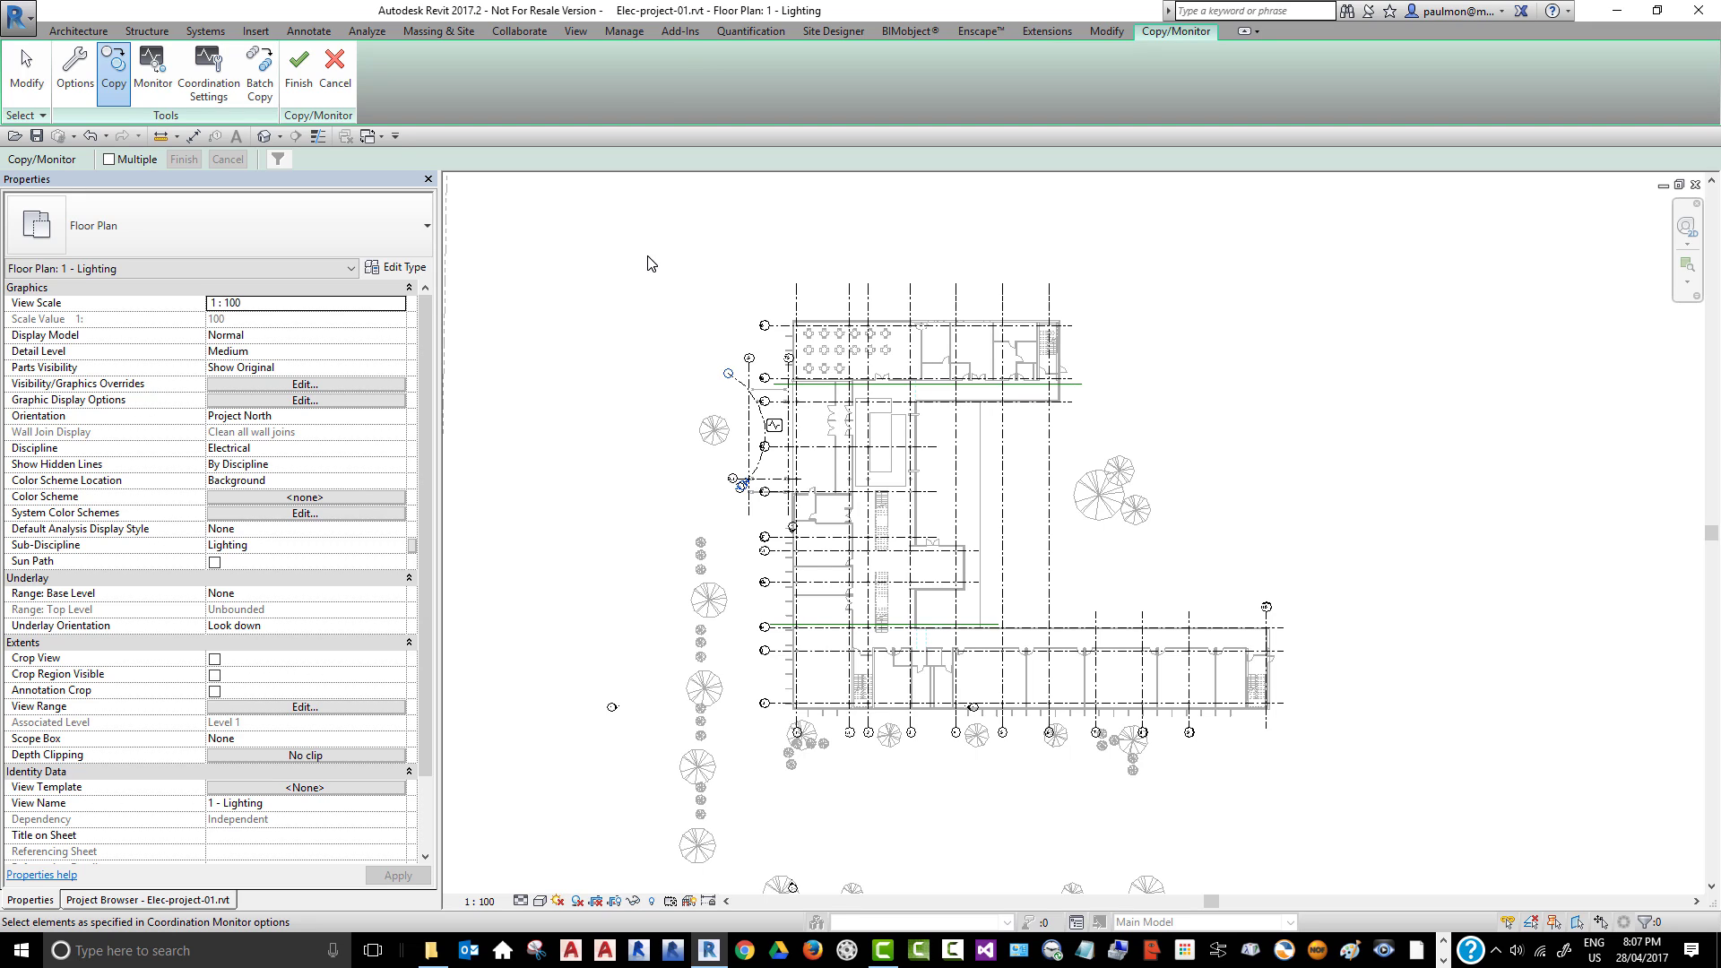
click(299, 67)
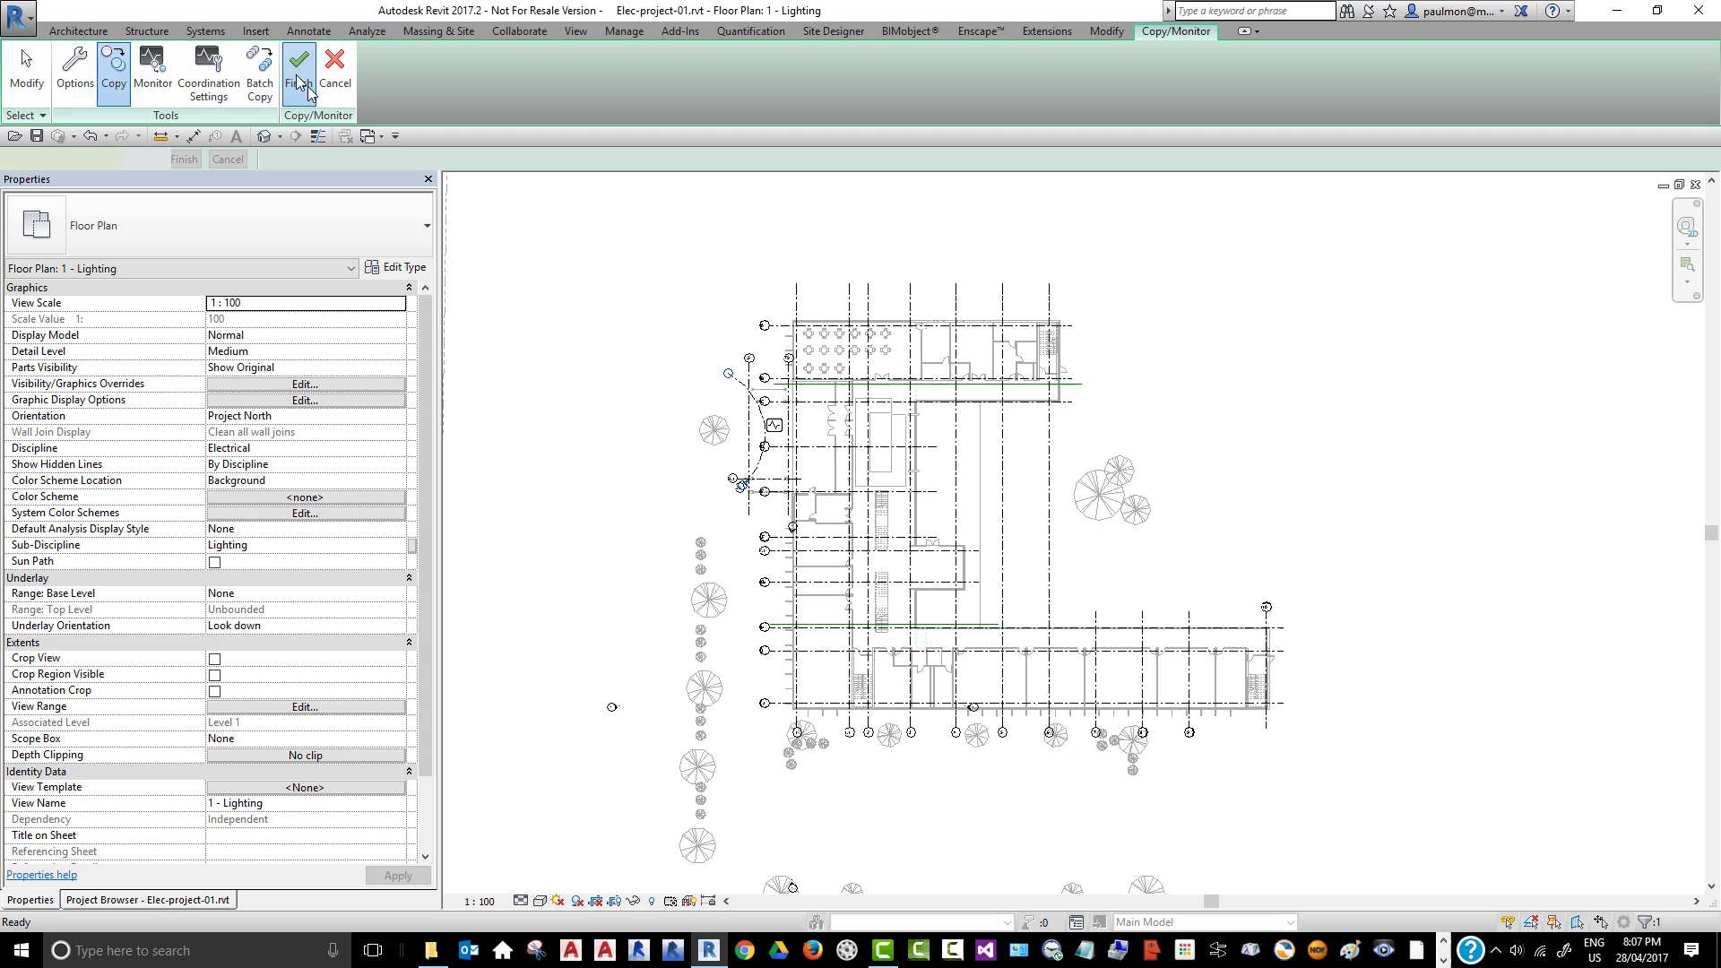
- Turn on the top-end bubble for copied grid 1 and deselect it
click(659, 299)
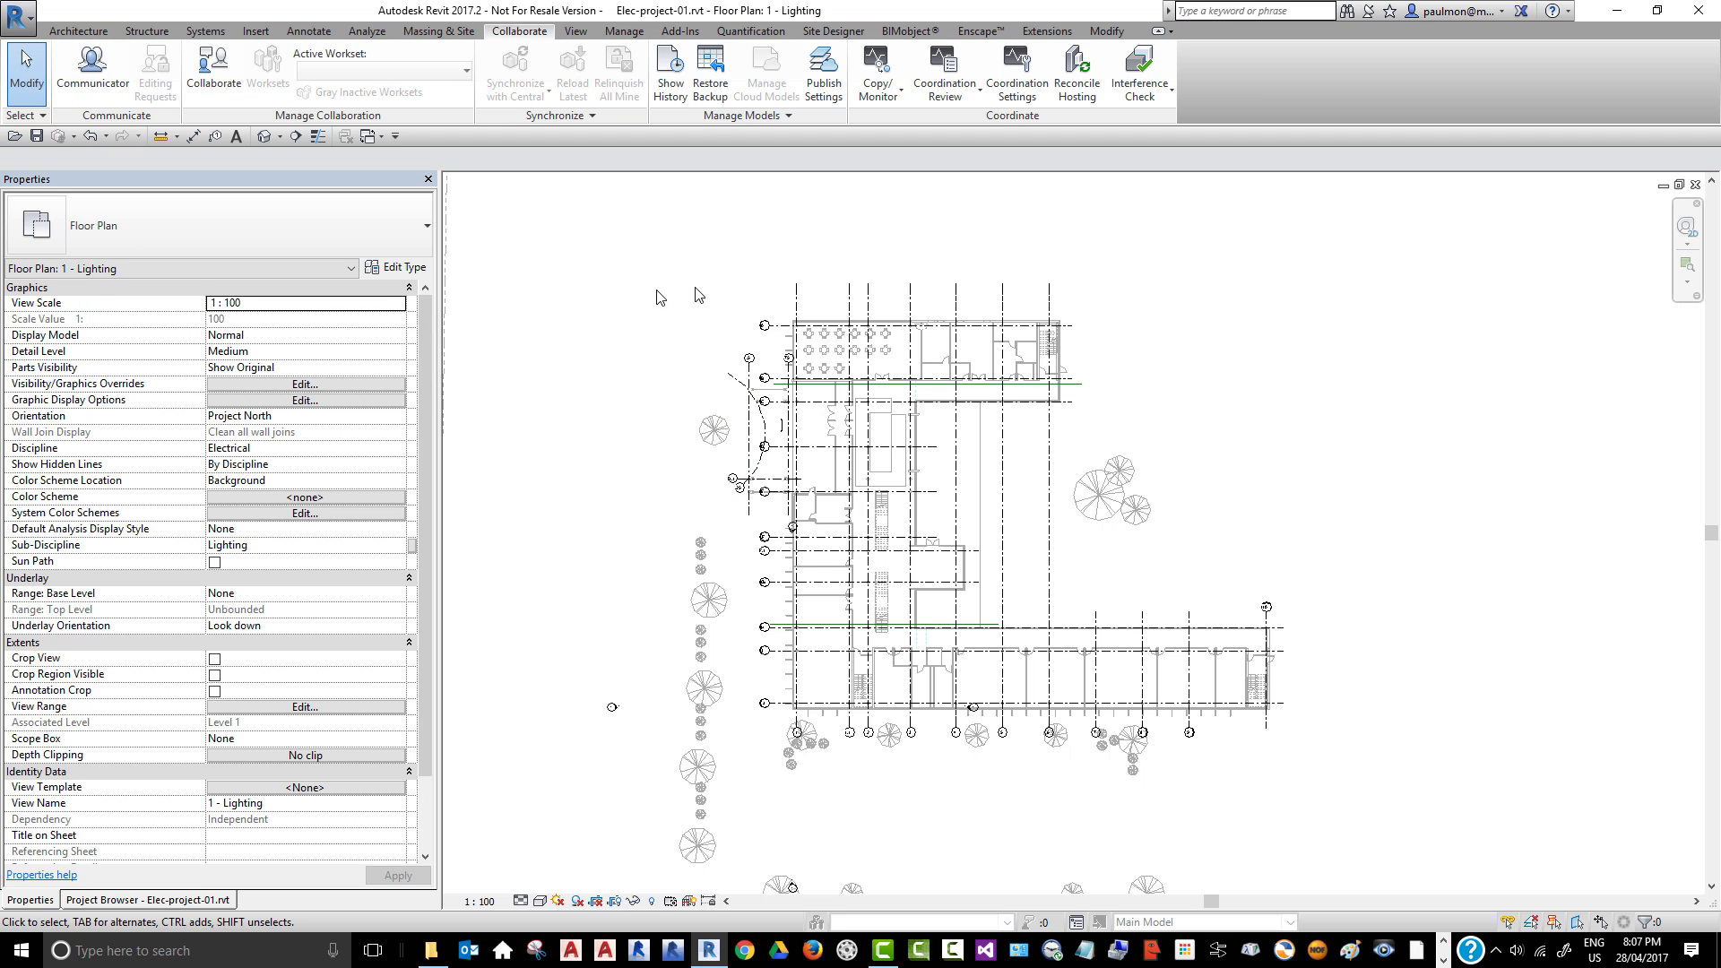
scroll(814, 287, up, 3)
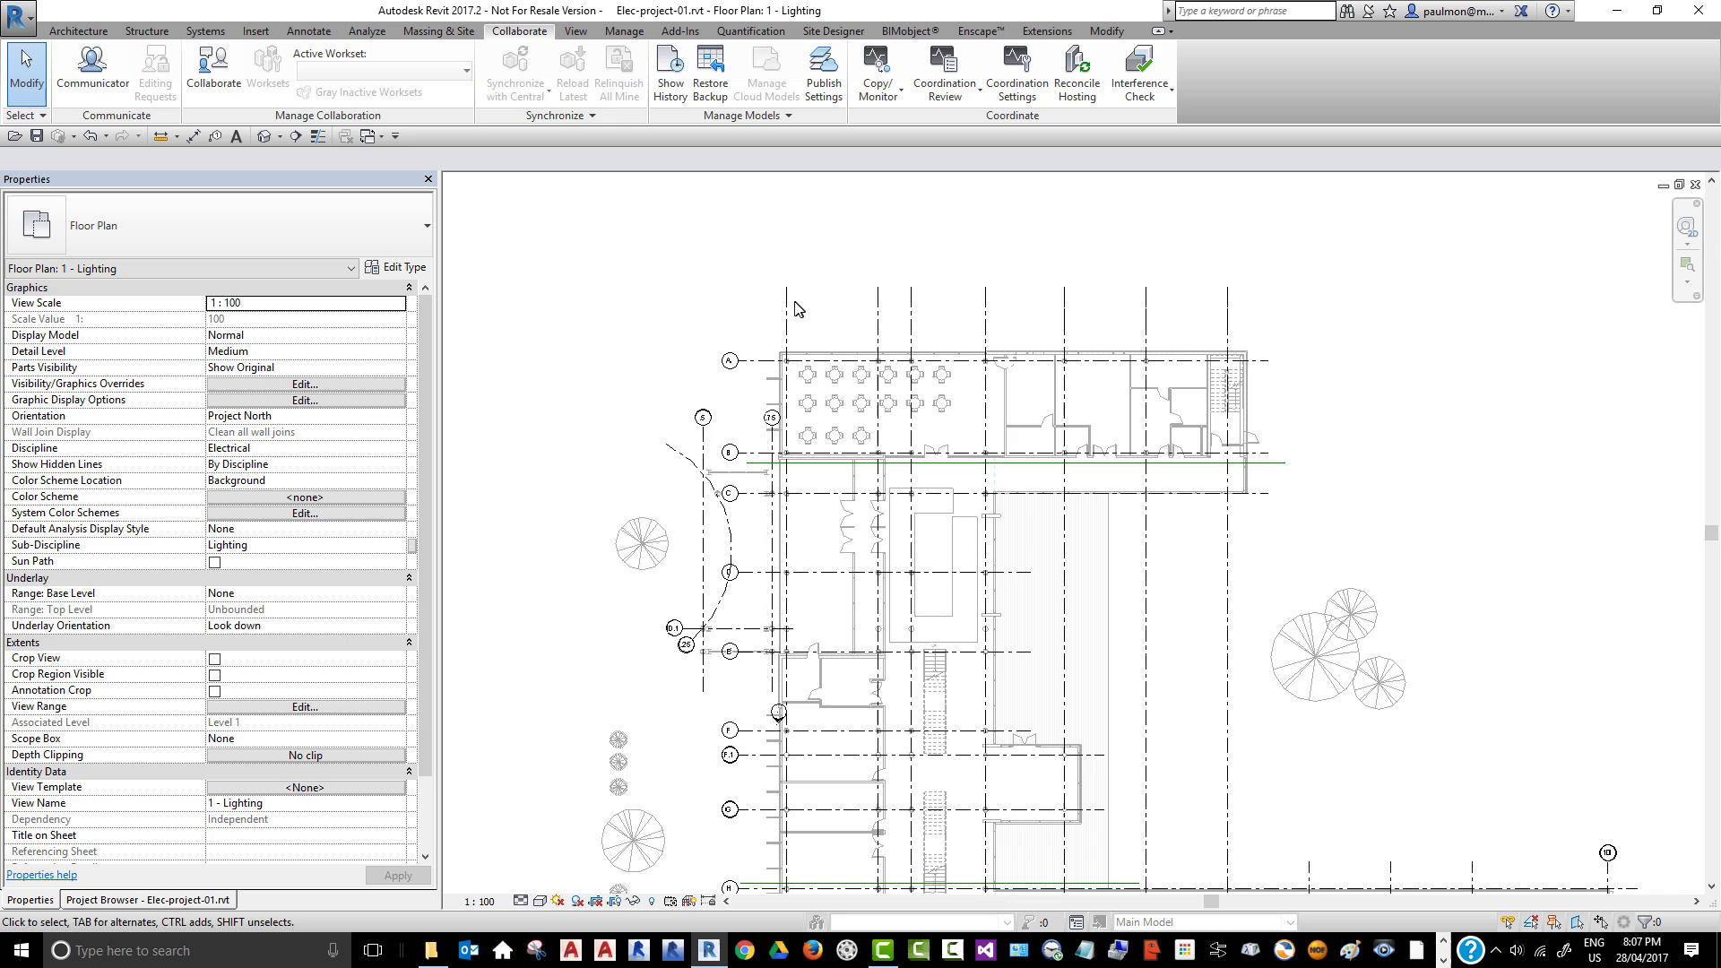
click(788, 311)
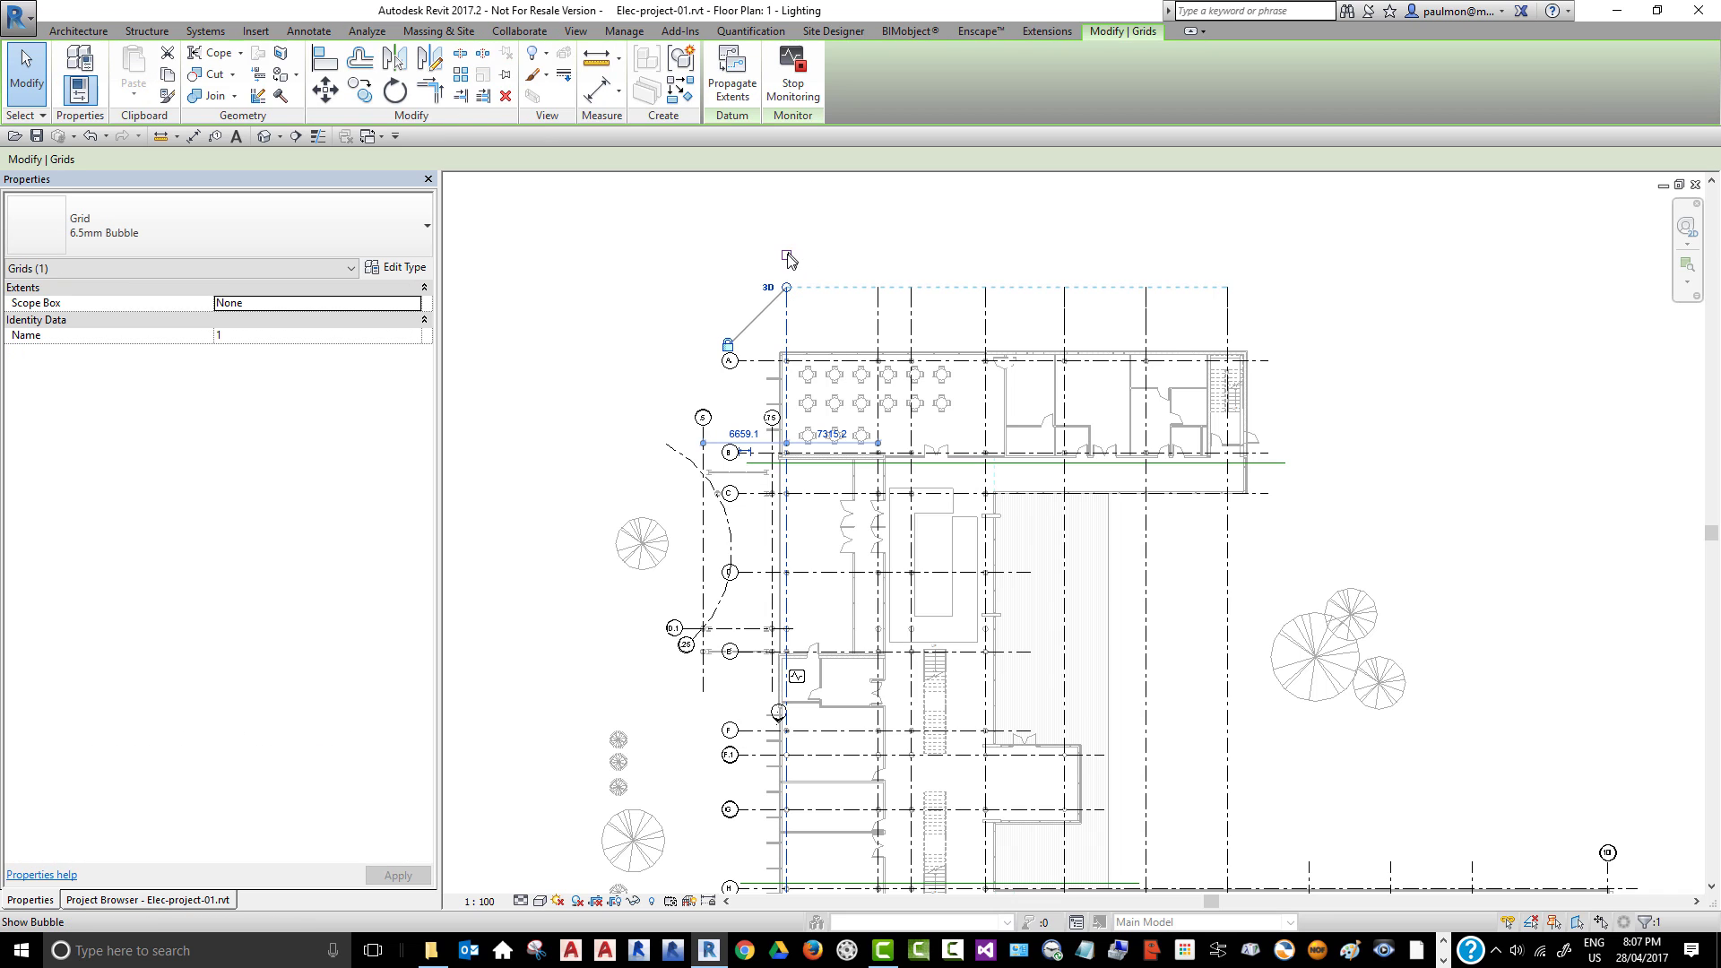
click(859, 242)
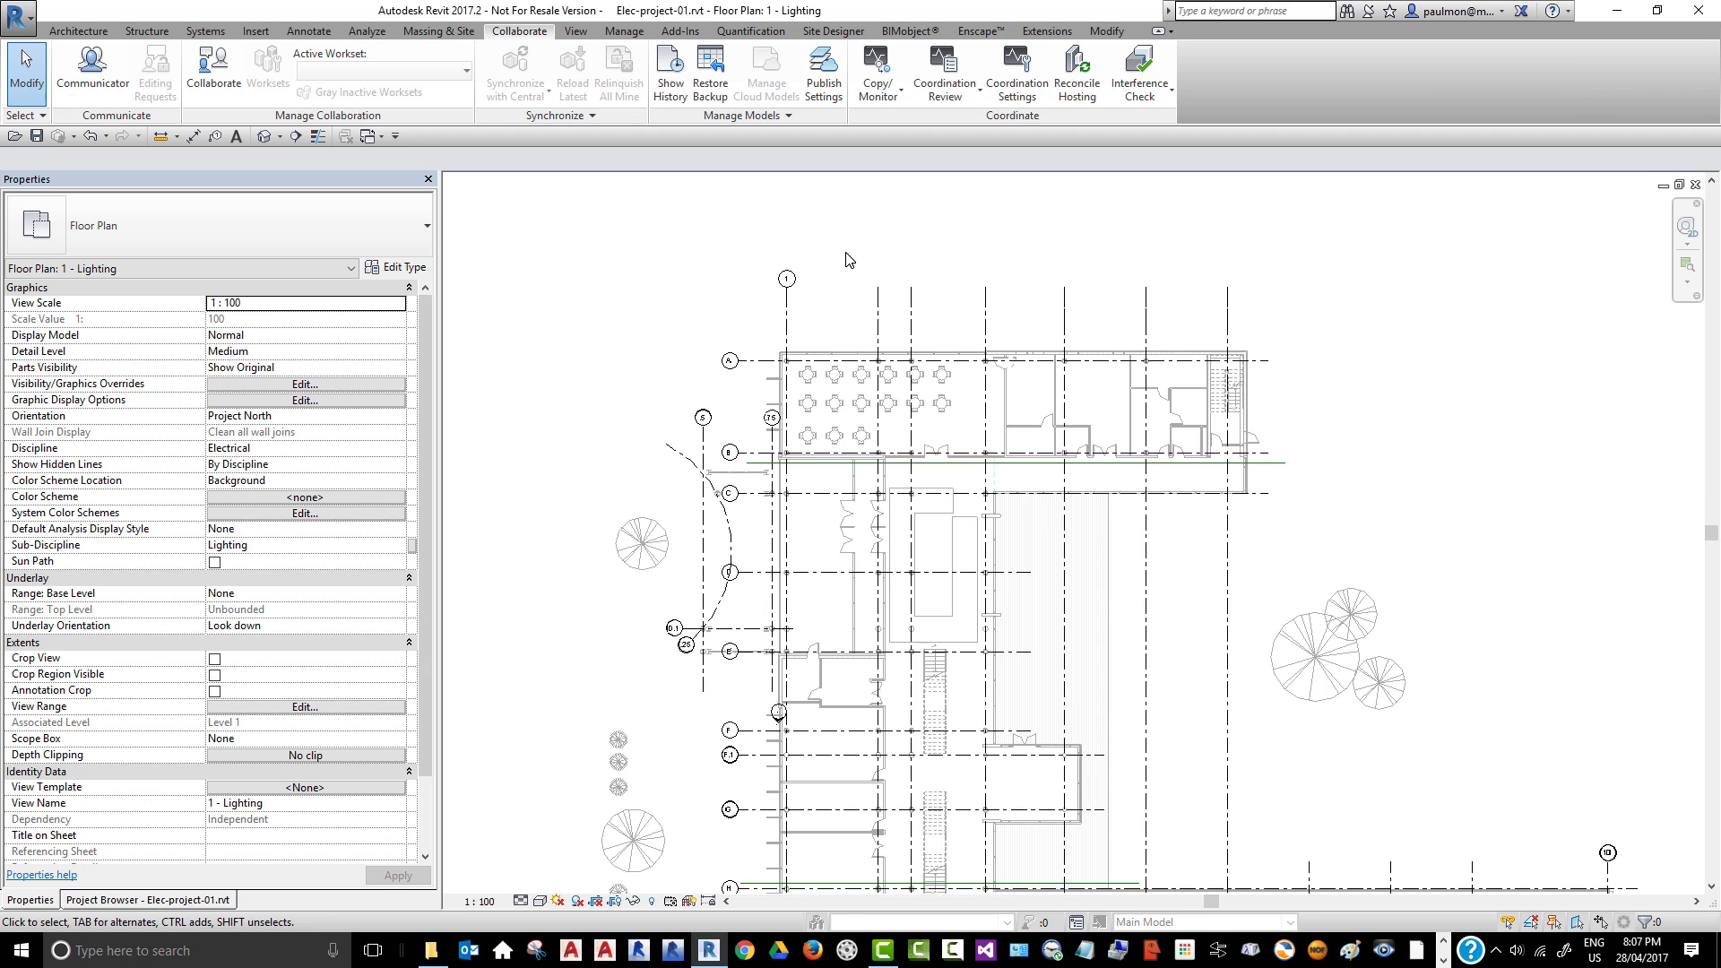
- Give School-Architectural.rvt Custom display with Grids unchecked, then close Visibility/Graphic Overrides
click(257, 385)
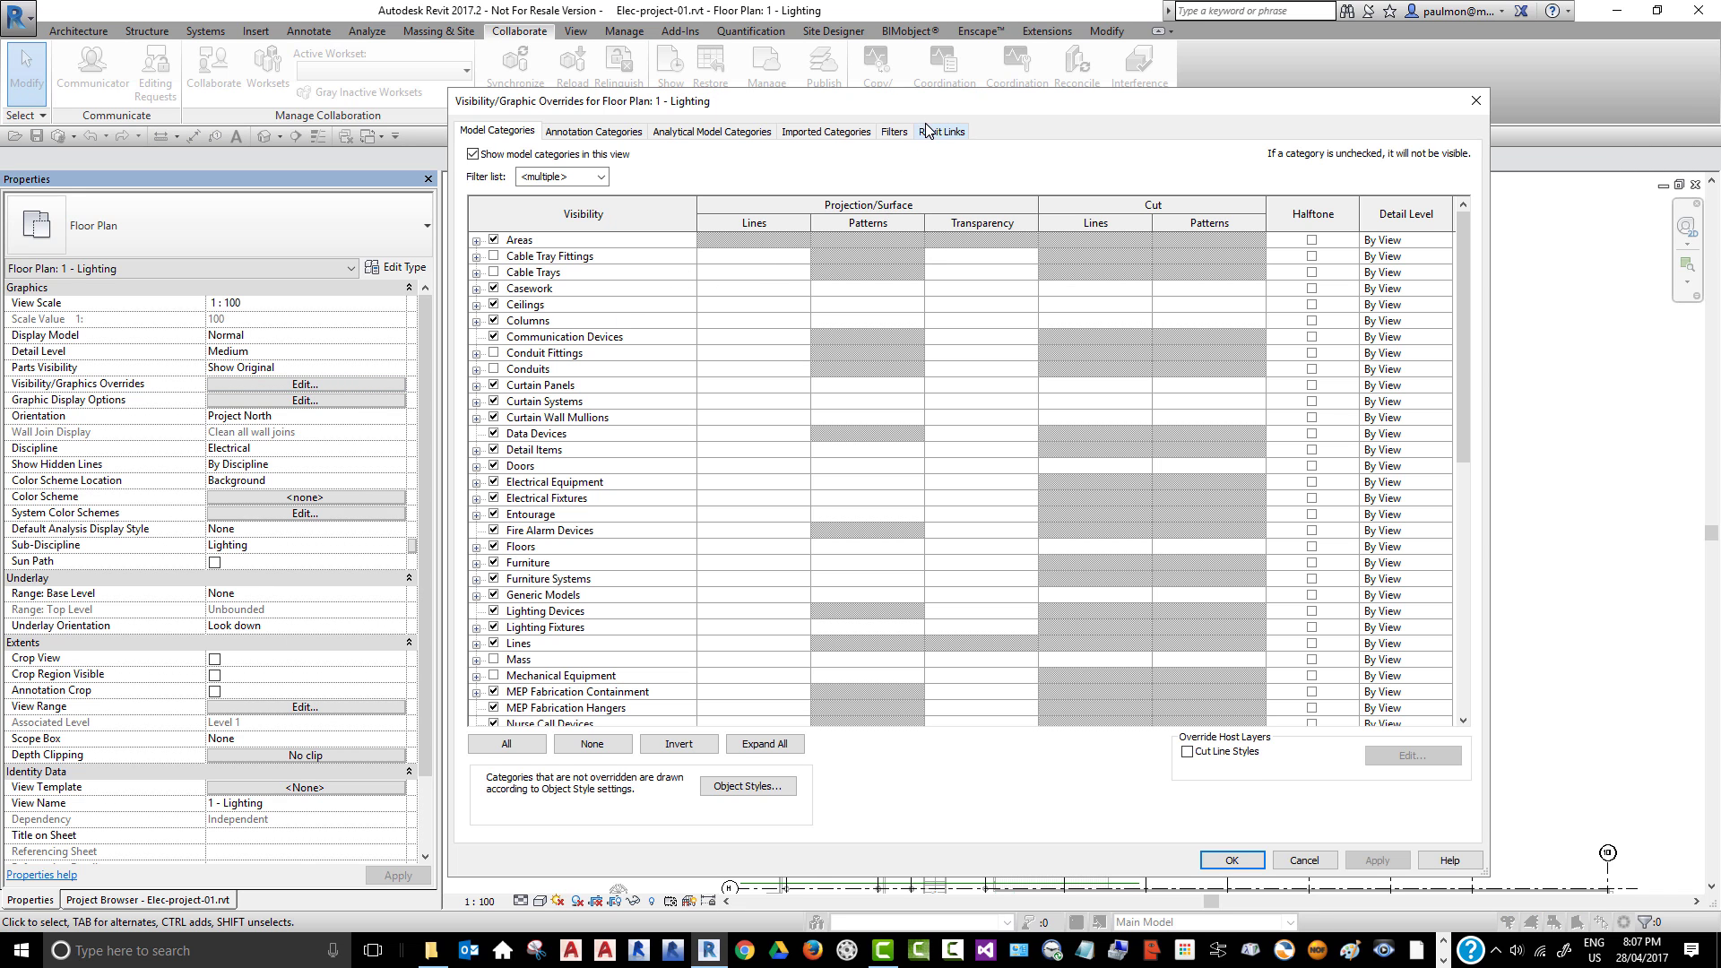
click(942, 131)
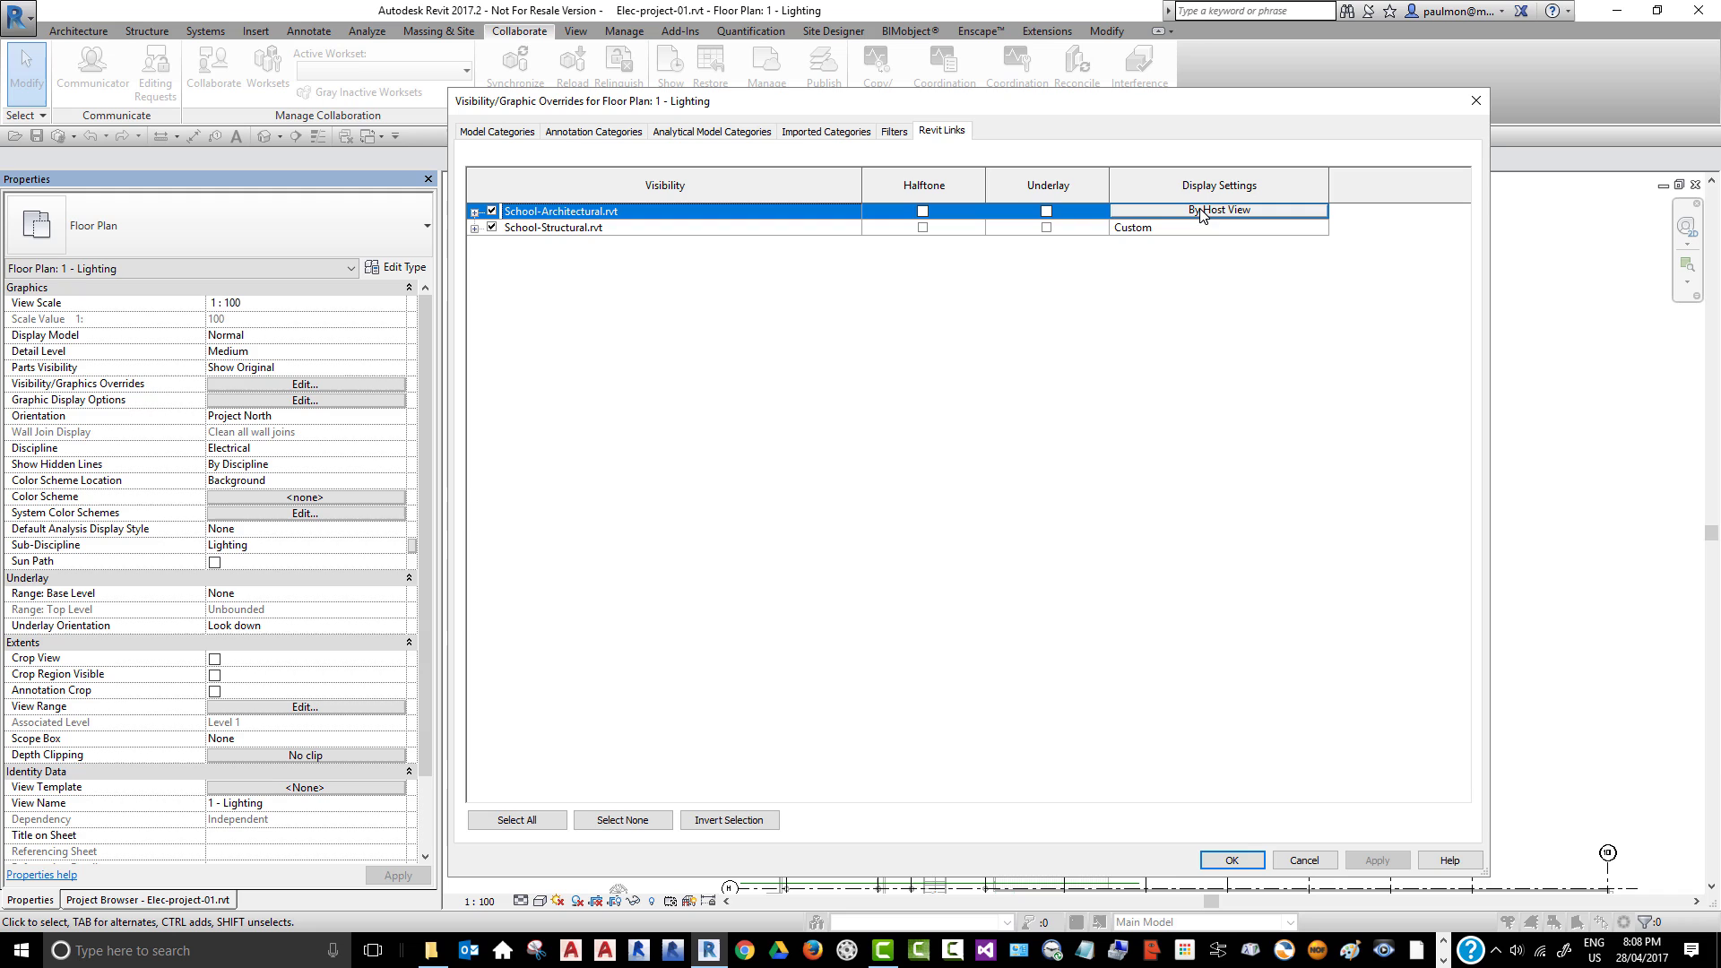
click(1233, 212)
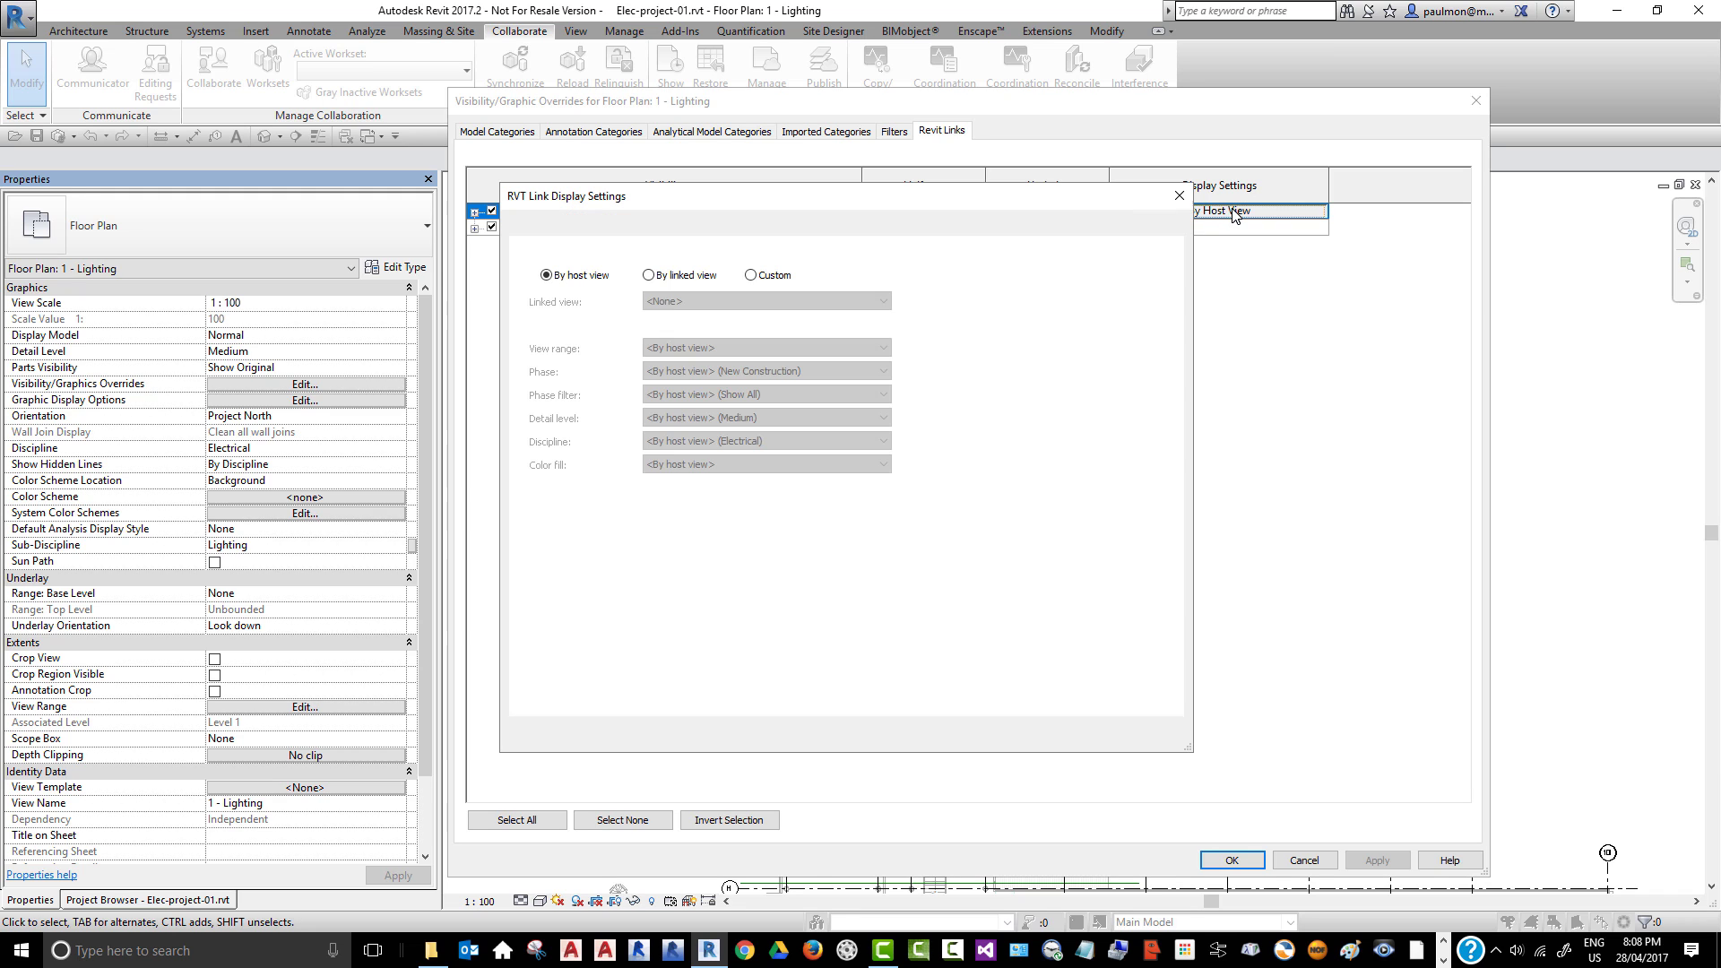
click(751, 276)
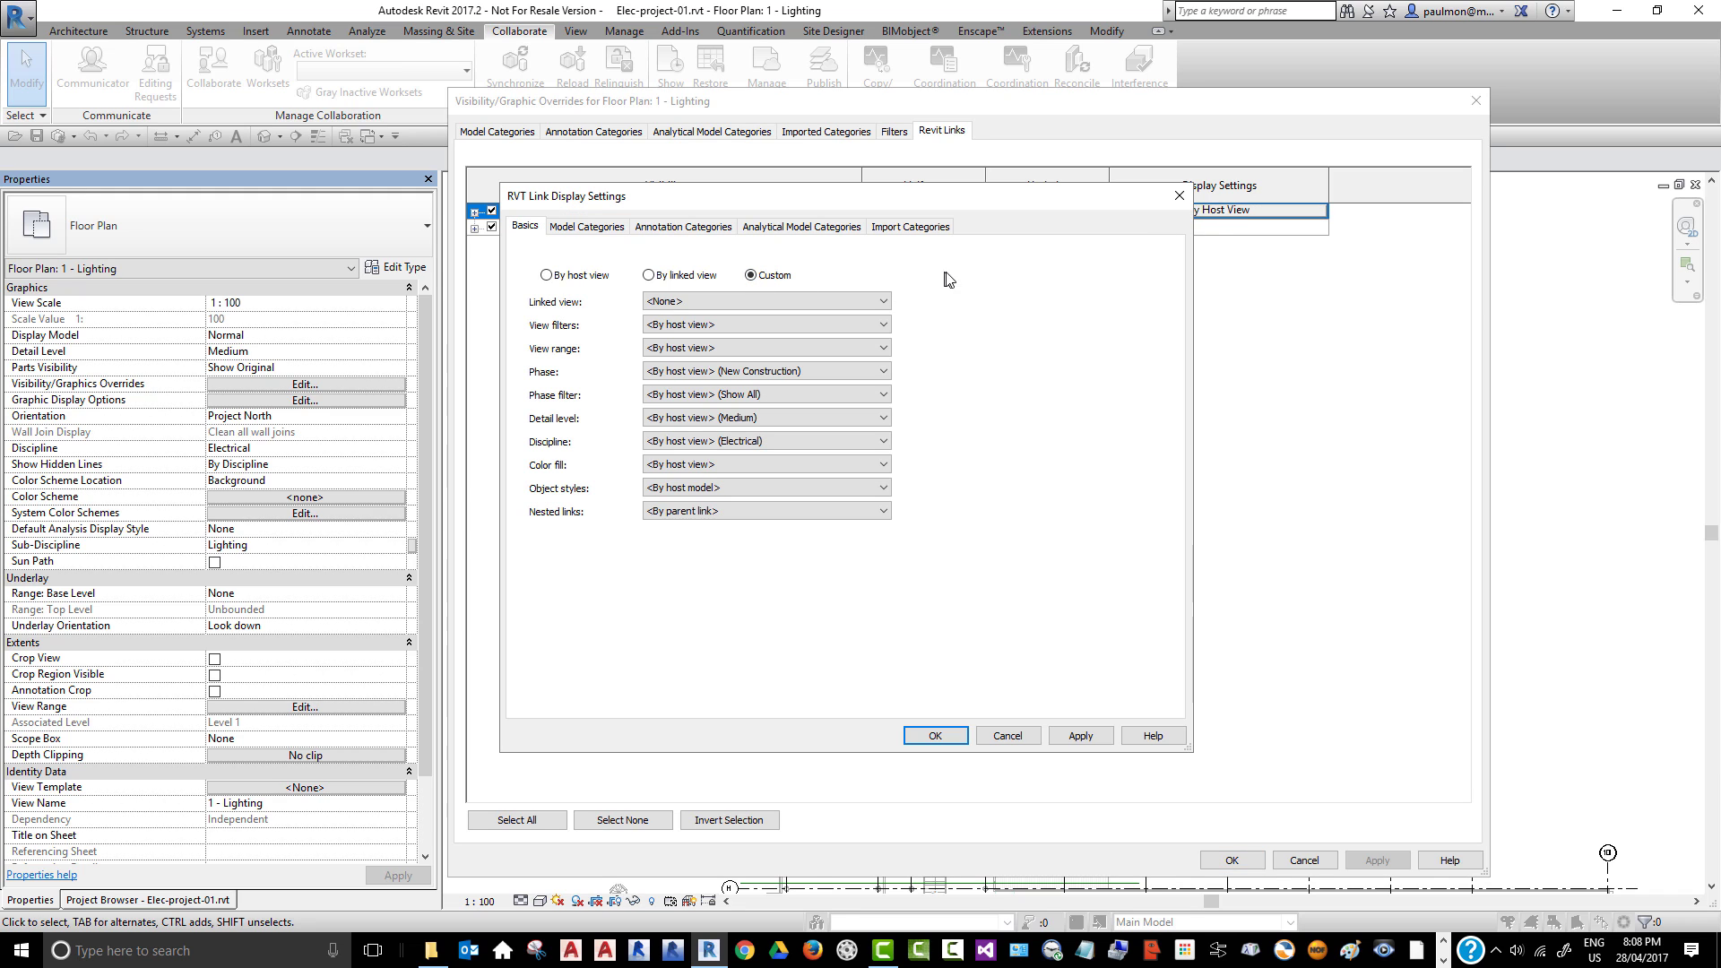
click(667, 230)
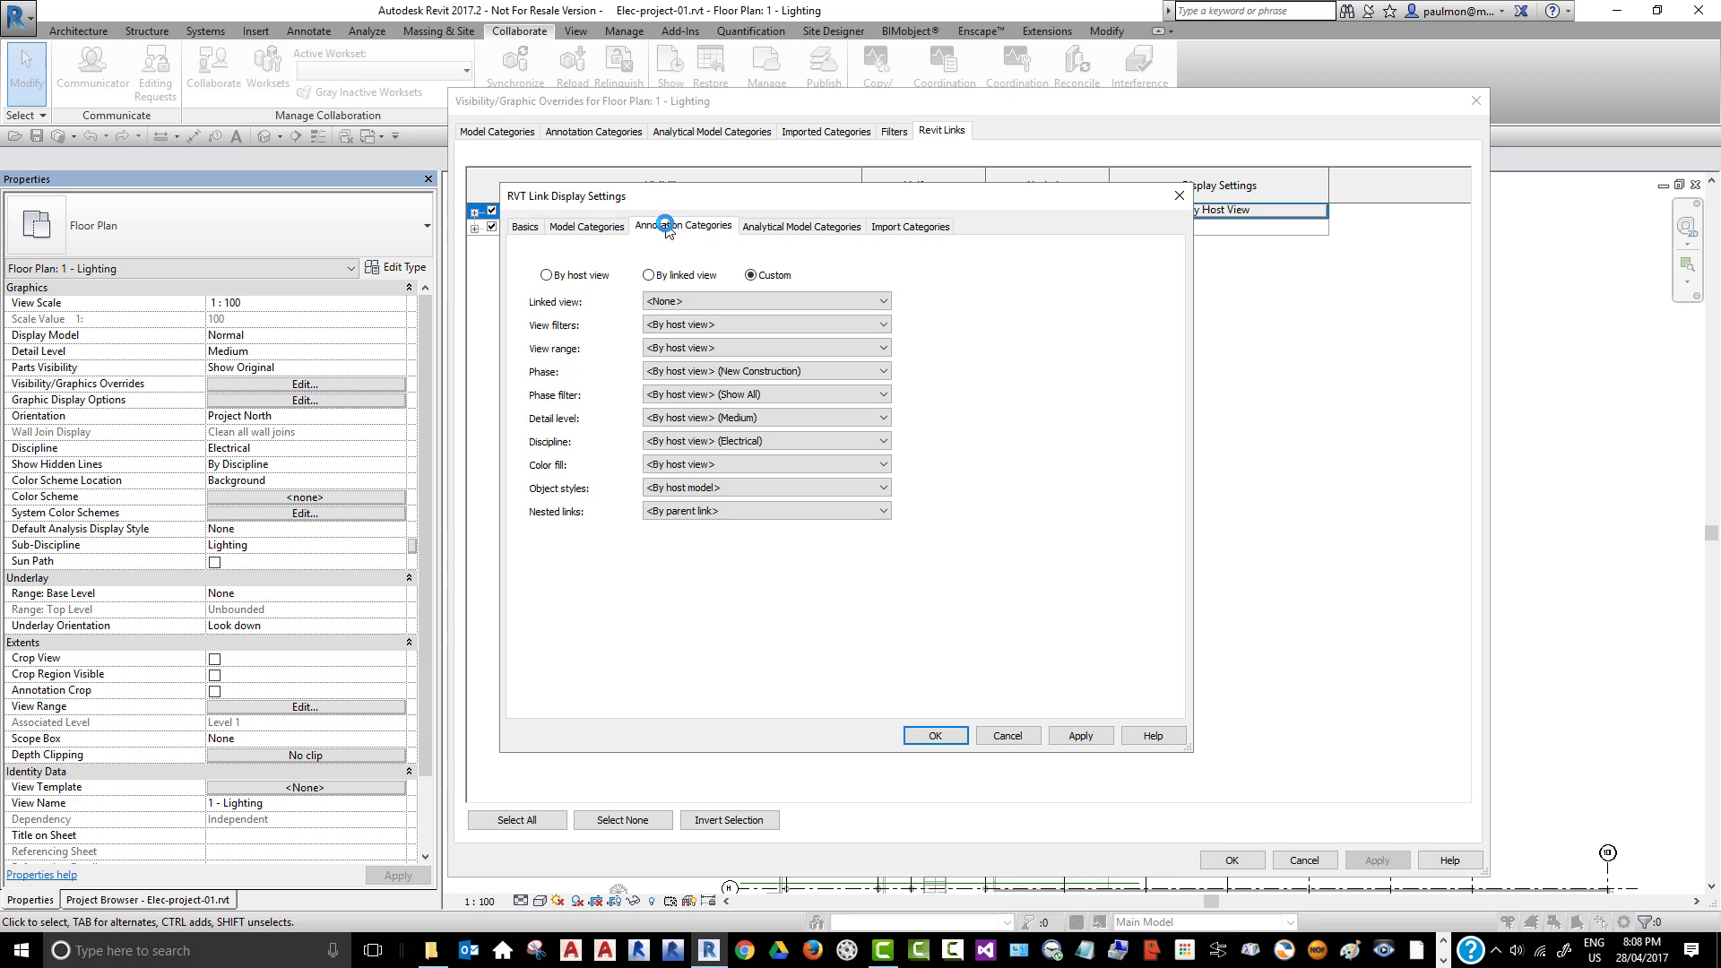
click(764, 256)
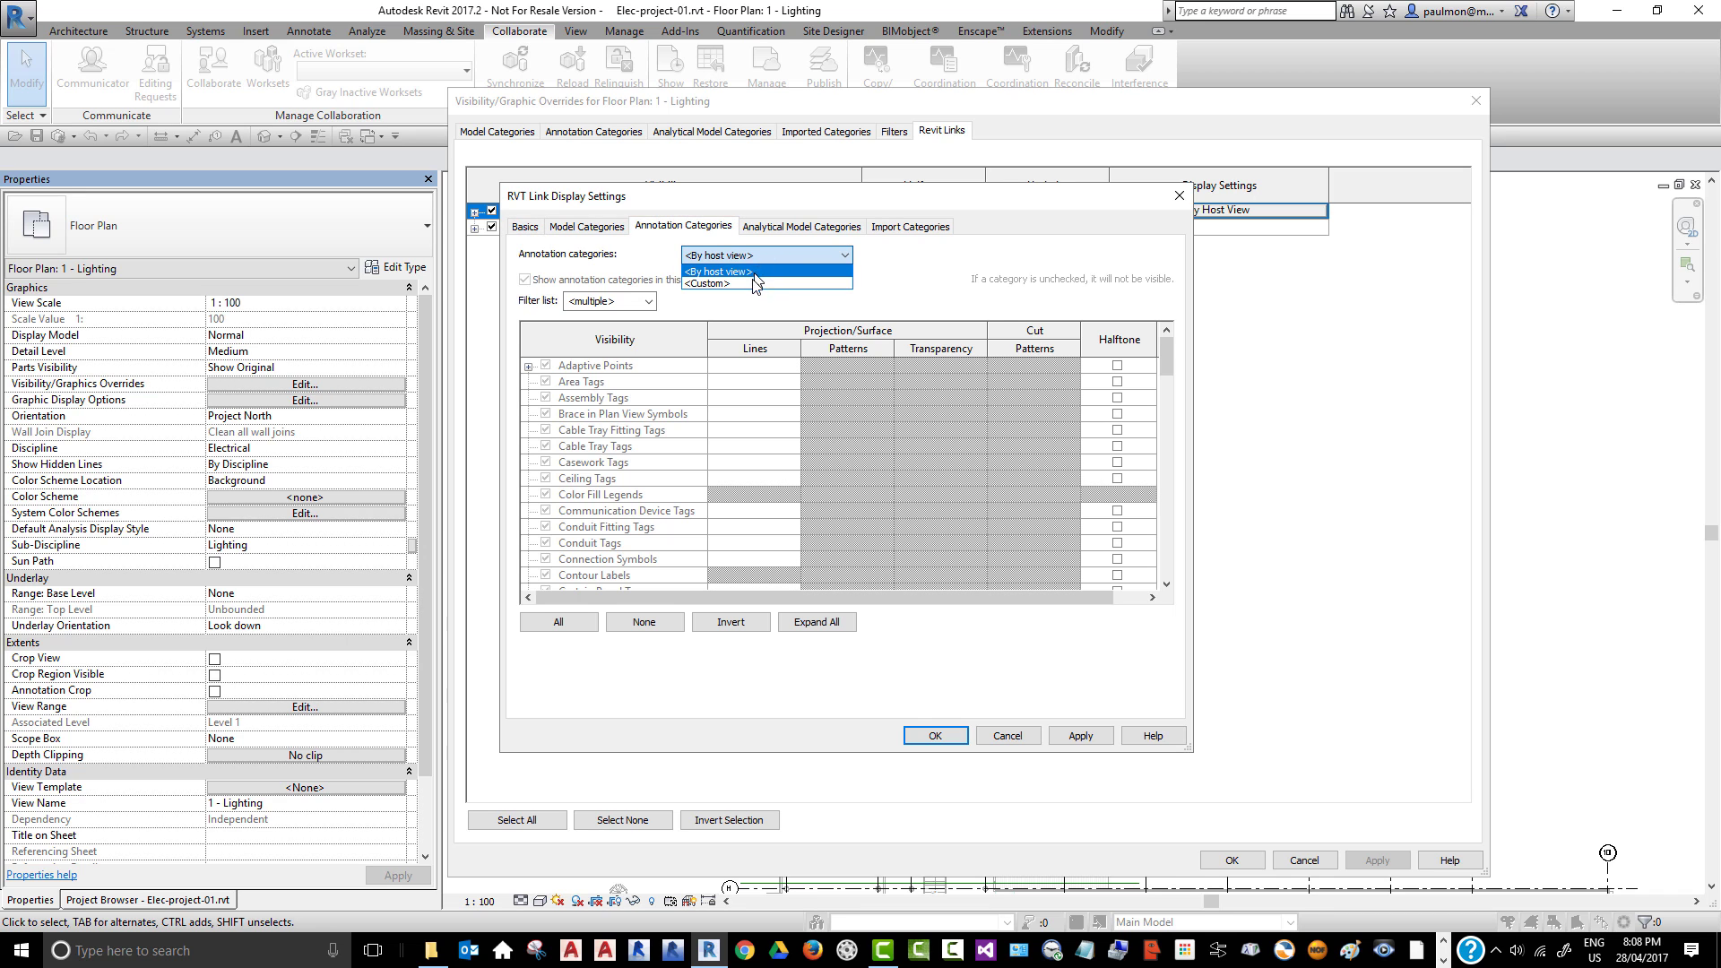
click(758, 283)
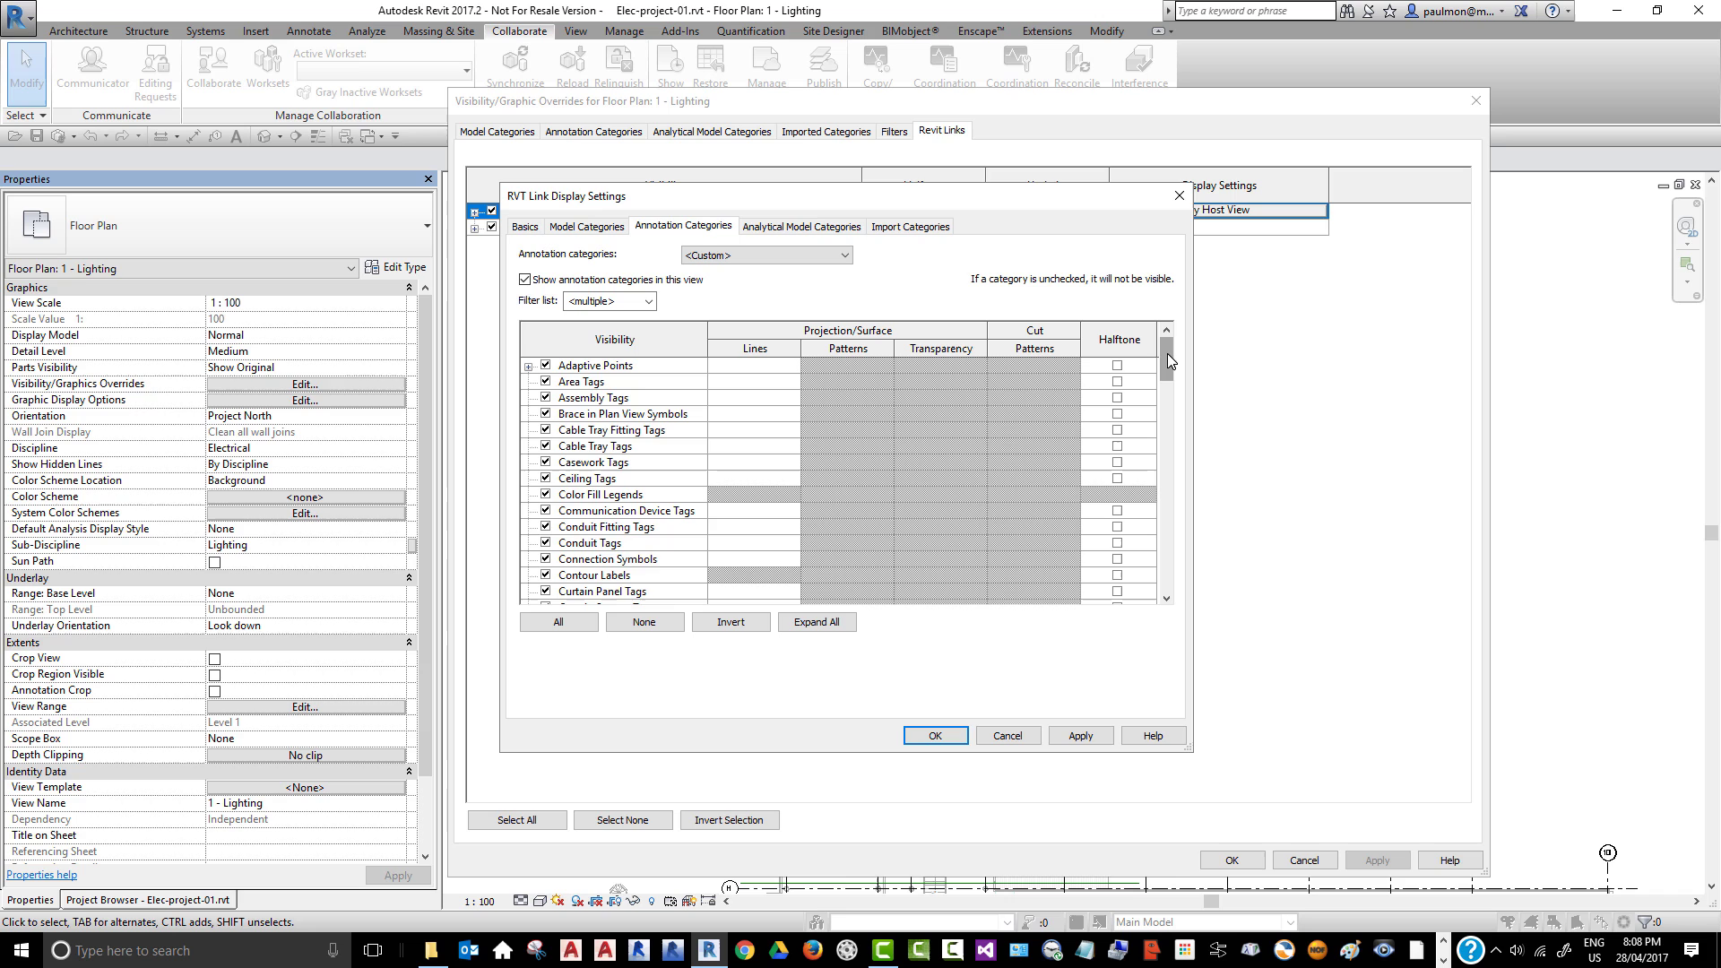
drag(1167, 353, 1164, 427)
click(546, 447)
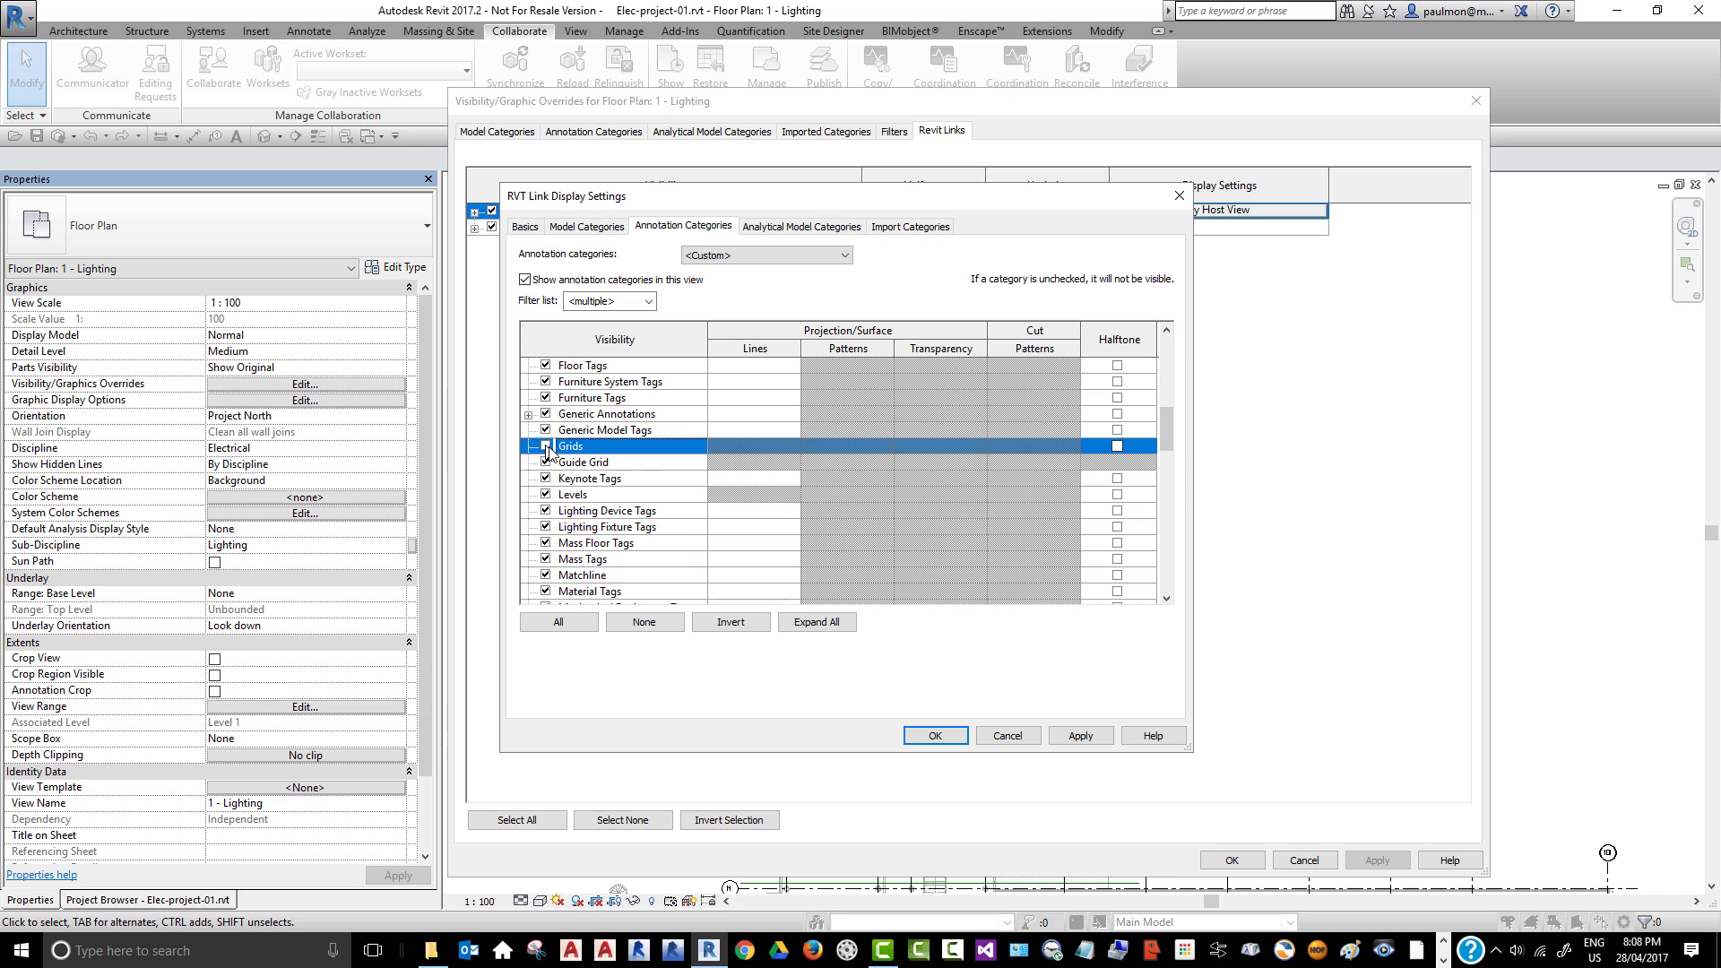
click(1081, 736)
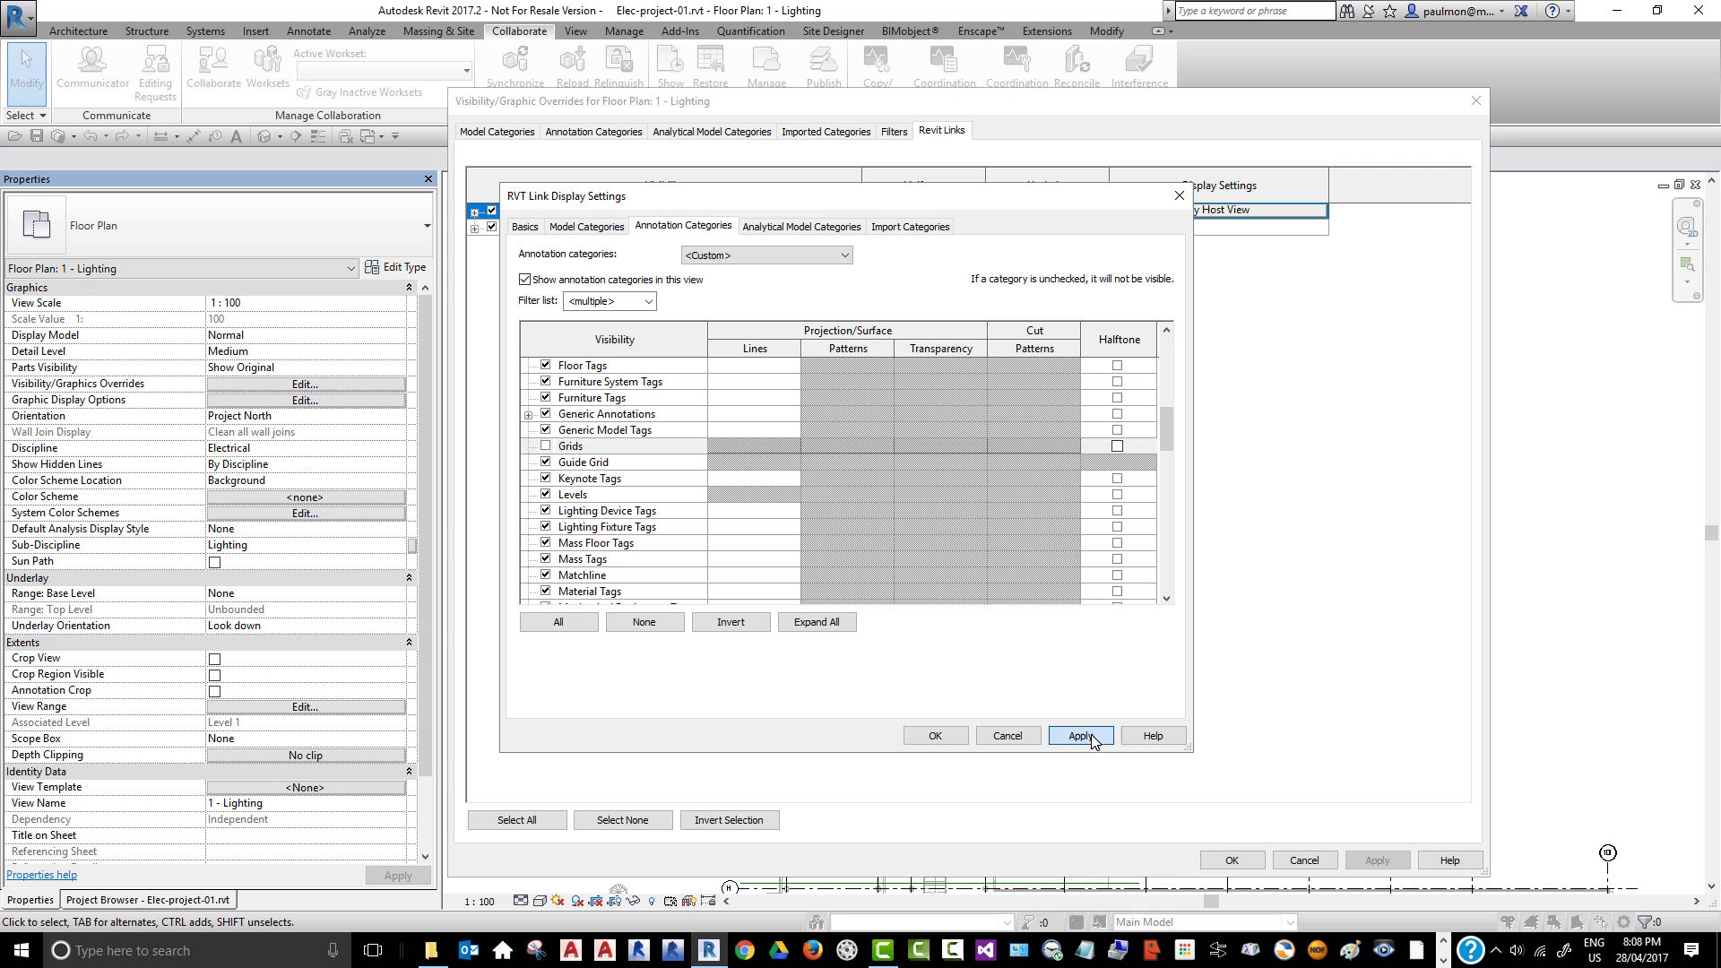
click(932, 736)
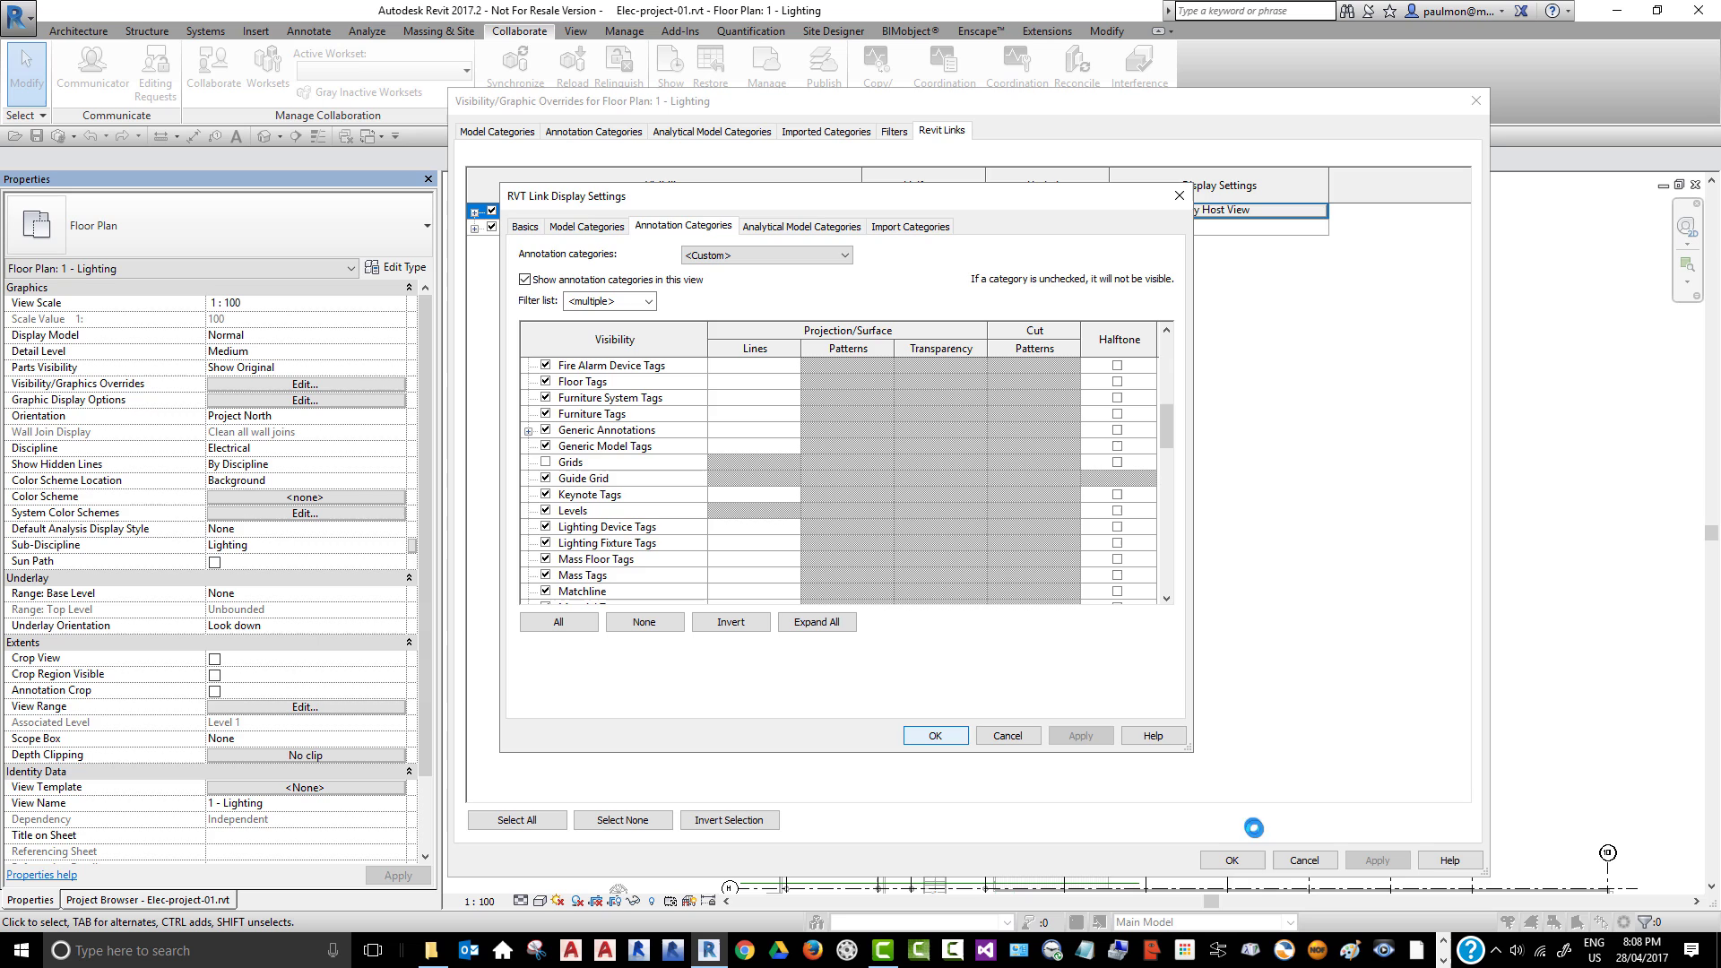
click(1231, 861)
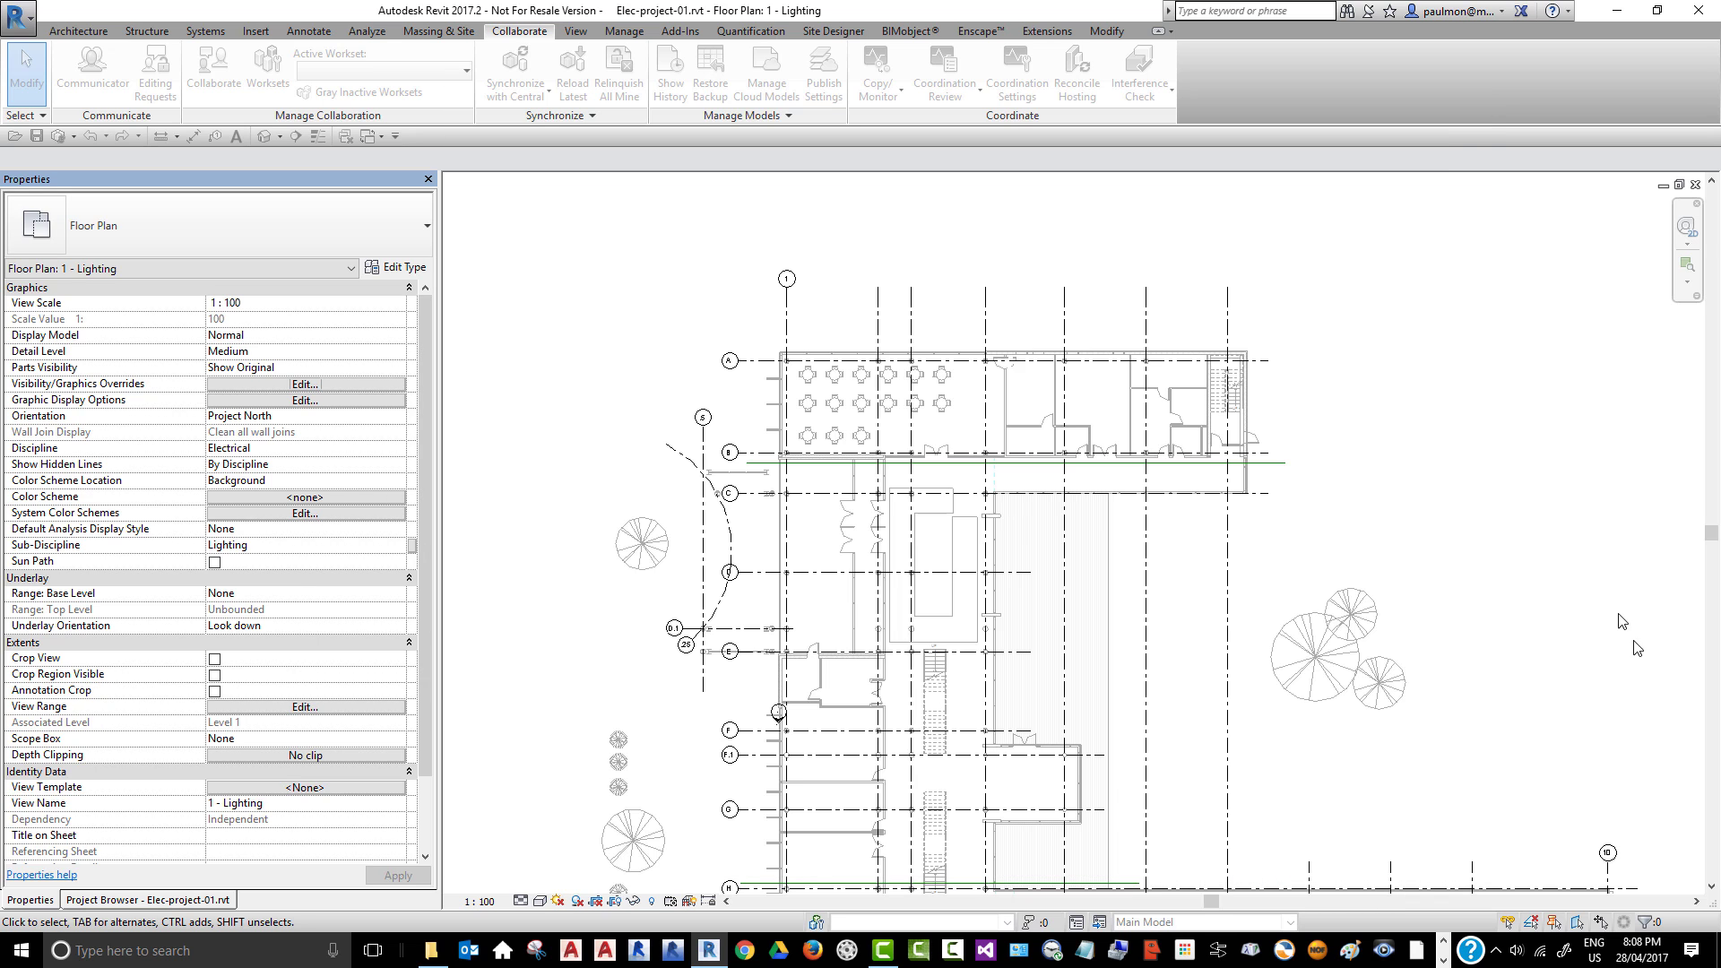
- Show the top-end bubbles on grids 1.1, 2 and 3
click(879, 309)
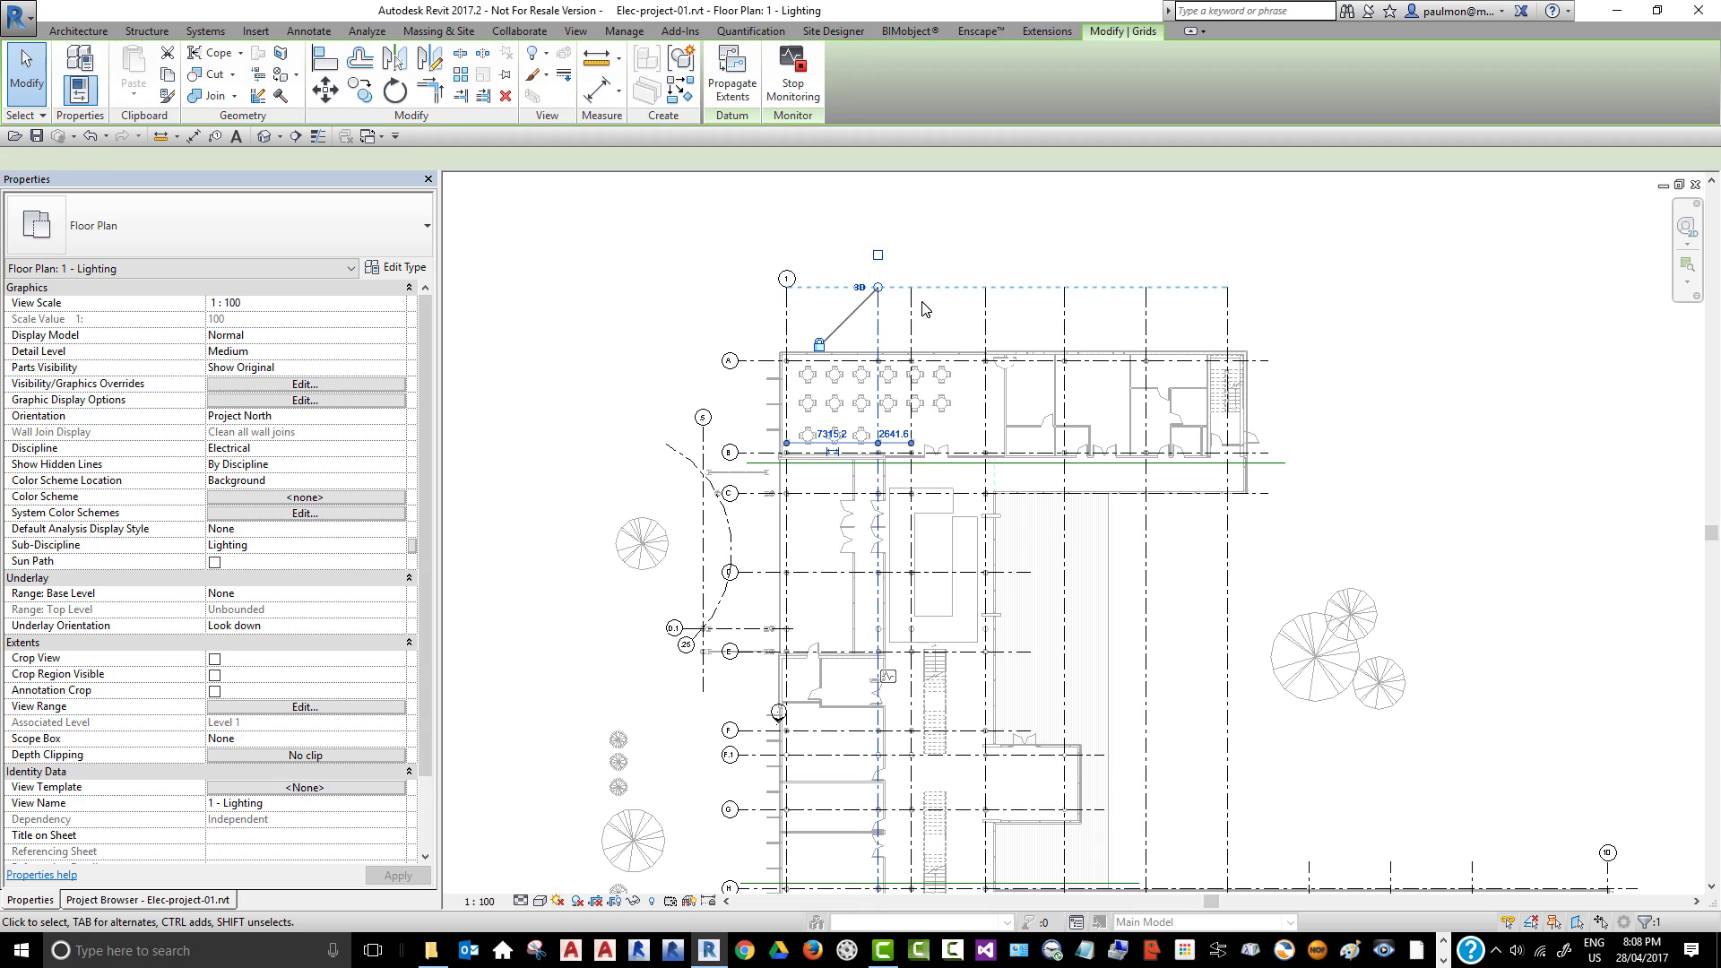
click(879, 256)
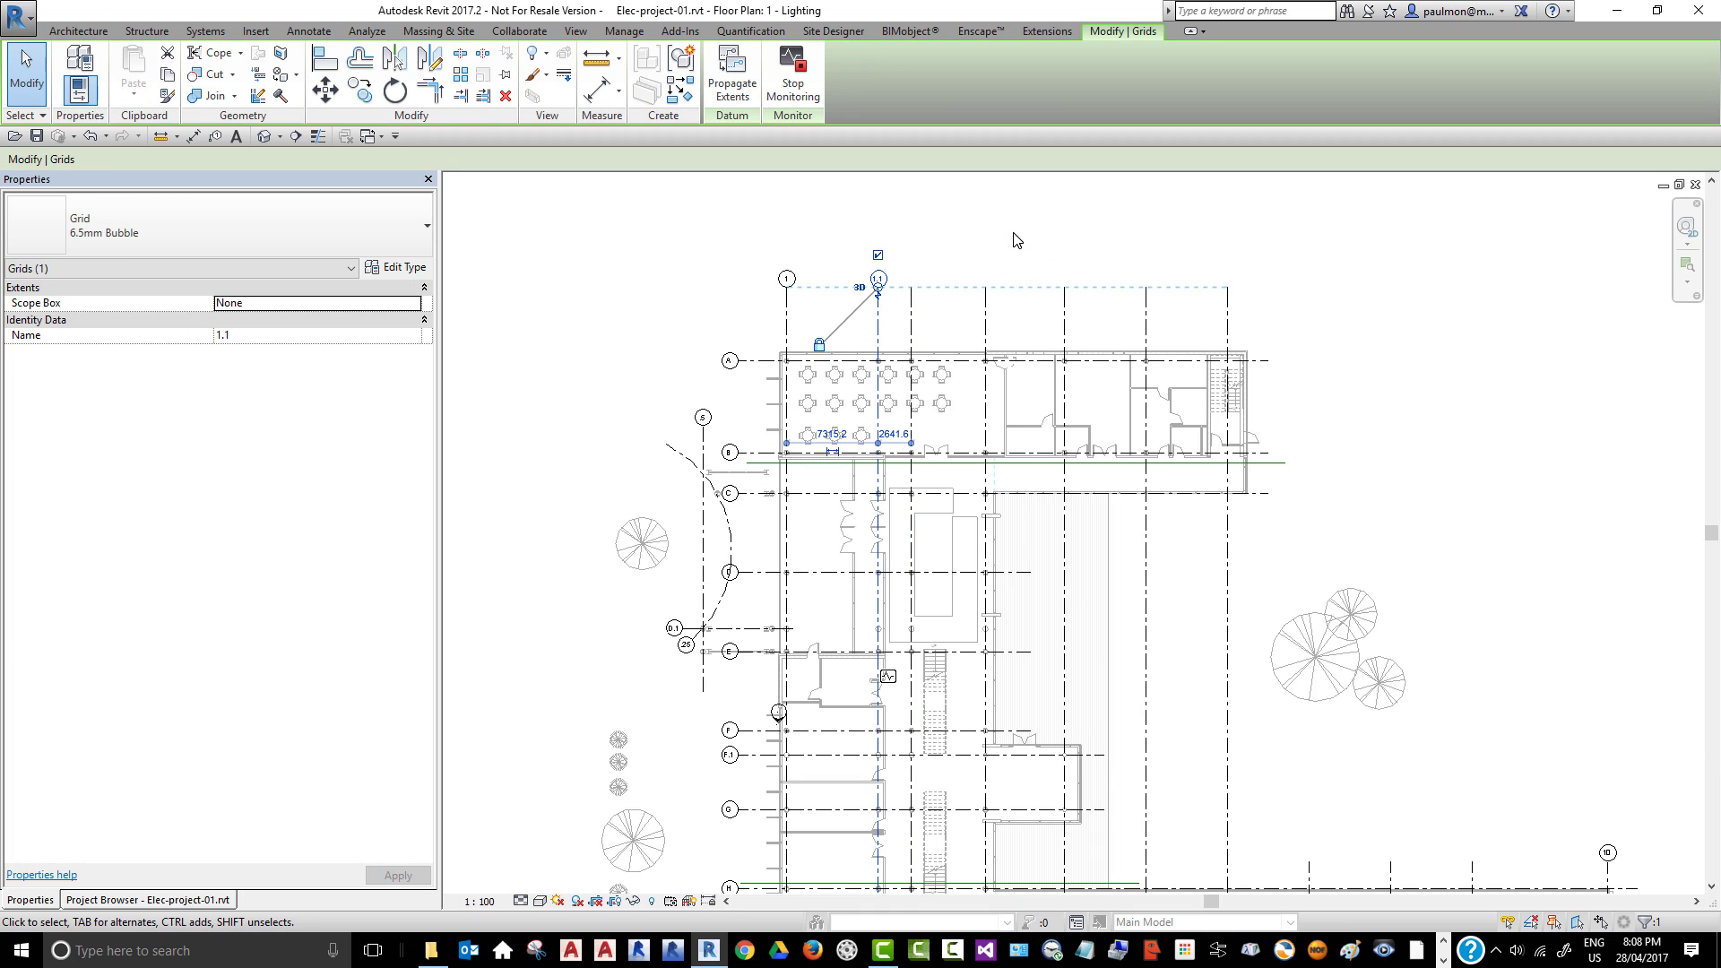
click(910, 309)
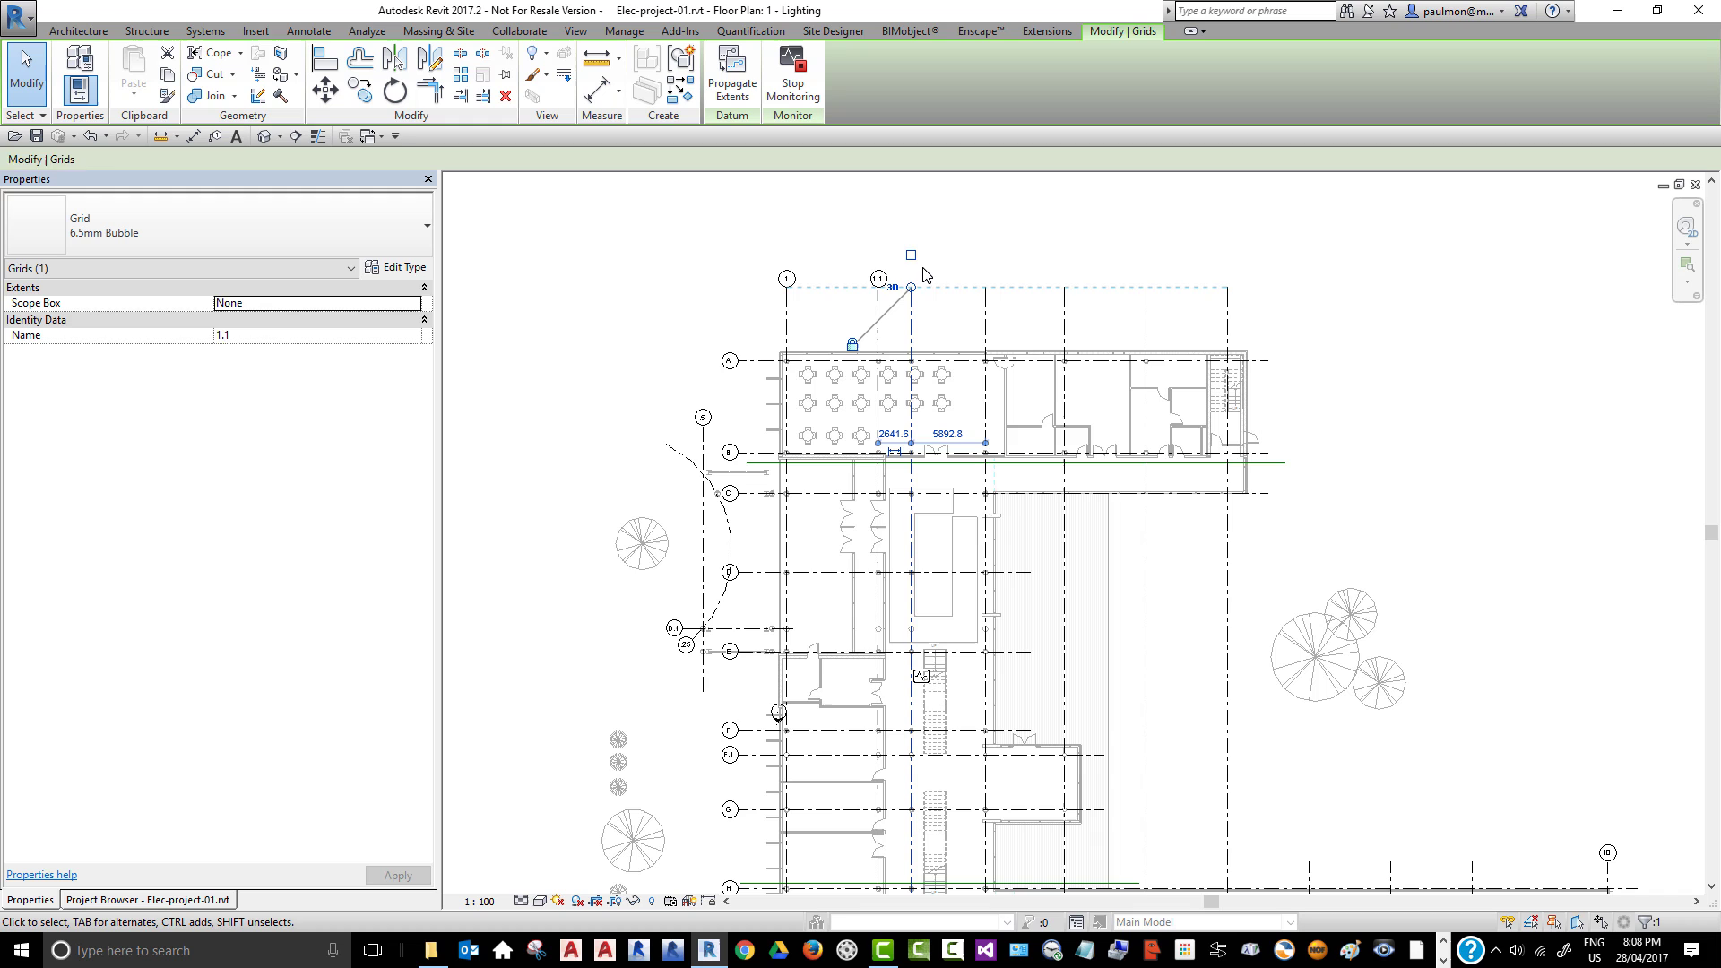
click(911, 255)
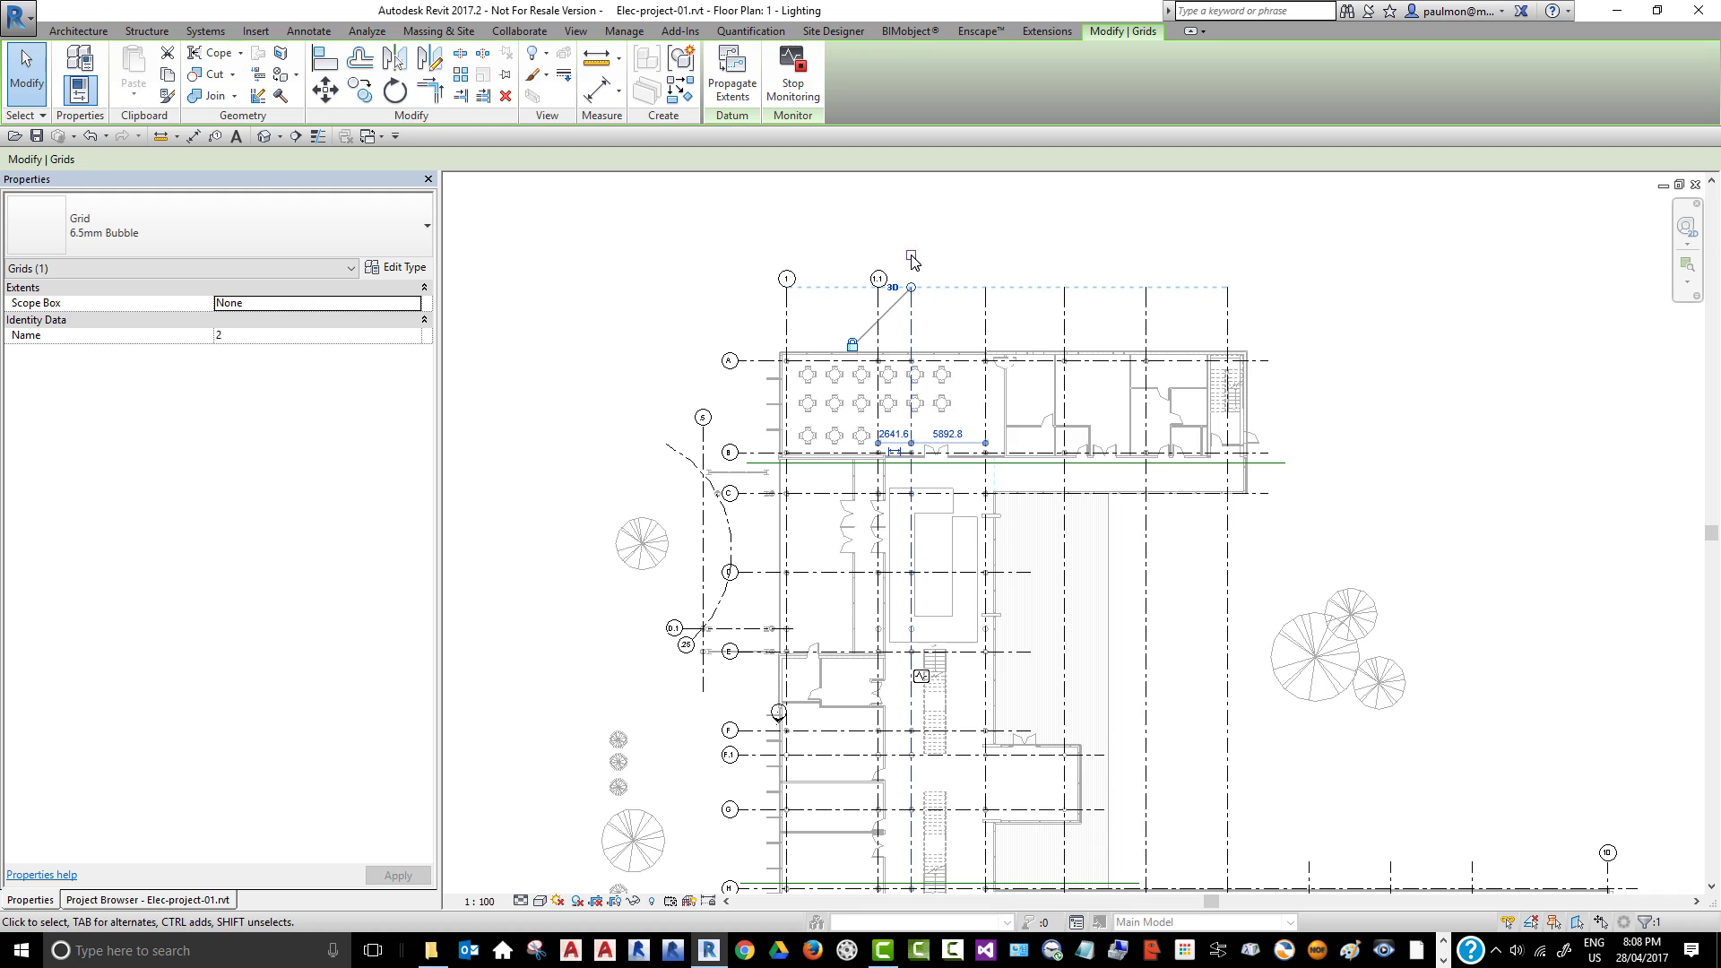
click(985, 310)
click(984, 255)
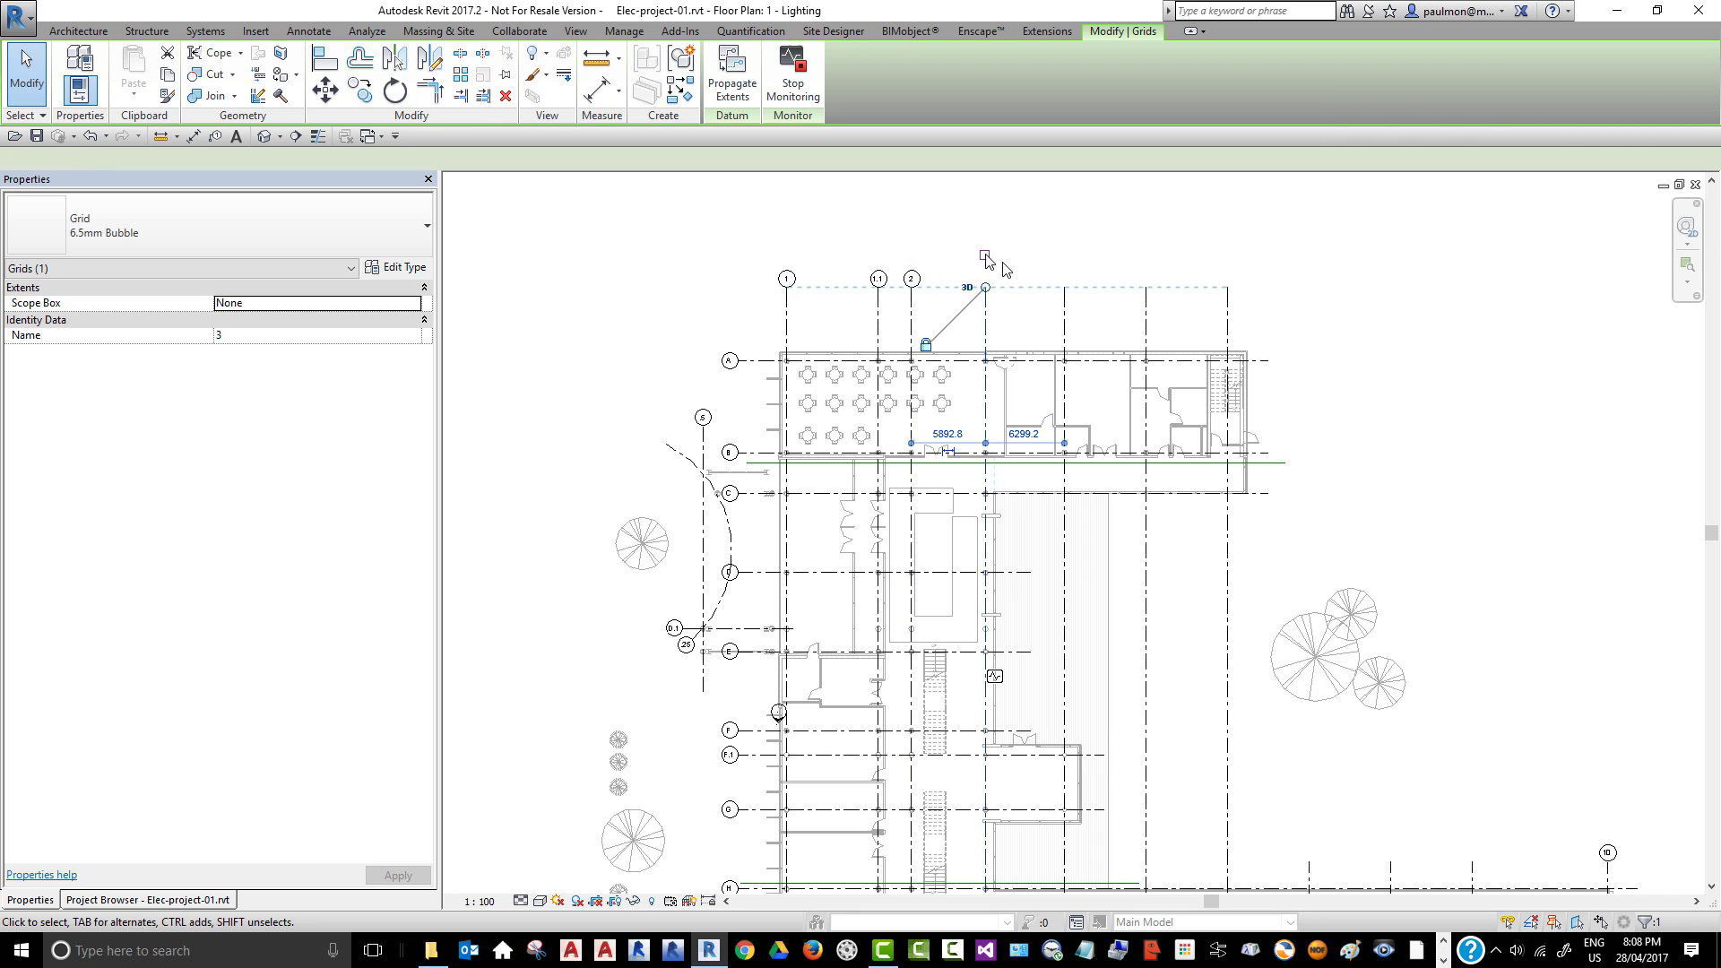
- Show top-end bubbles on grids 4, 5 and 6, then check grid 10 on the lower wing
click(1065, 311)
click(1065, 255)
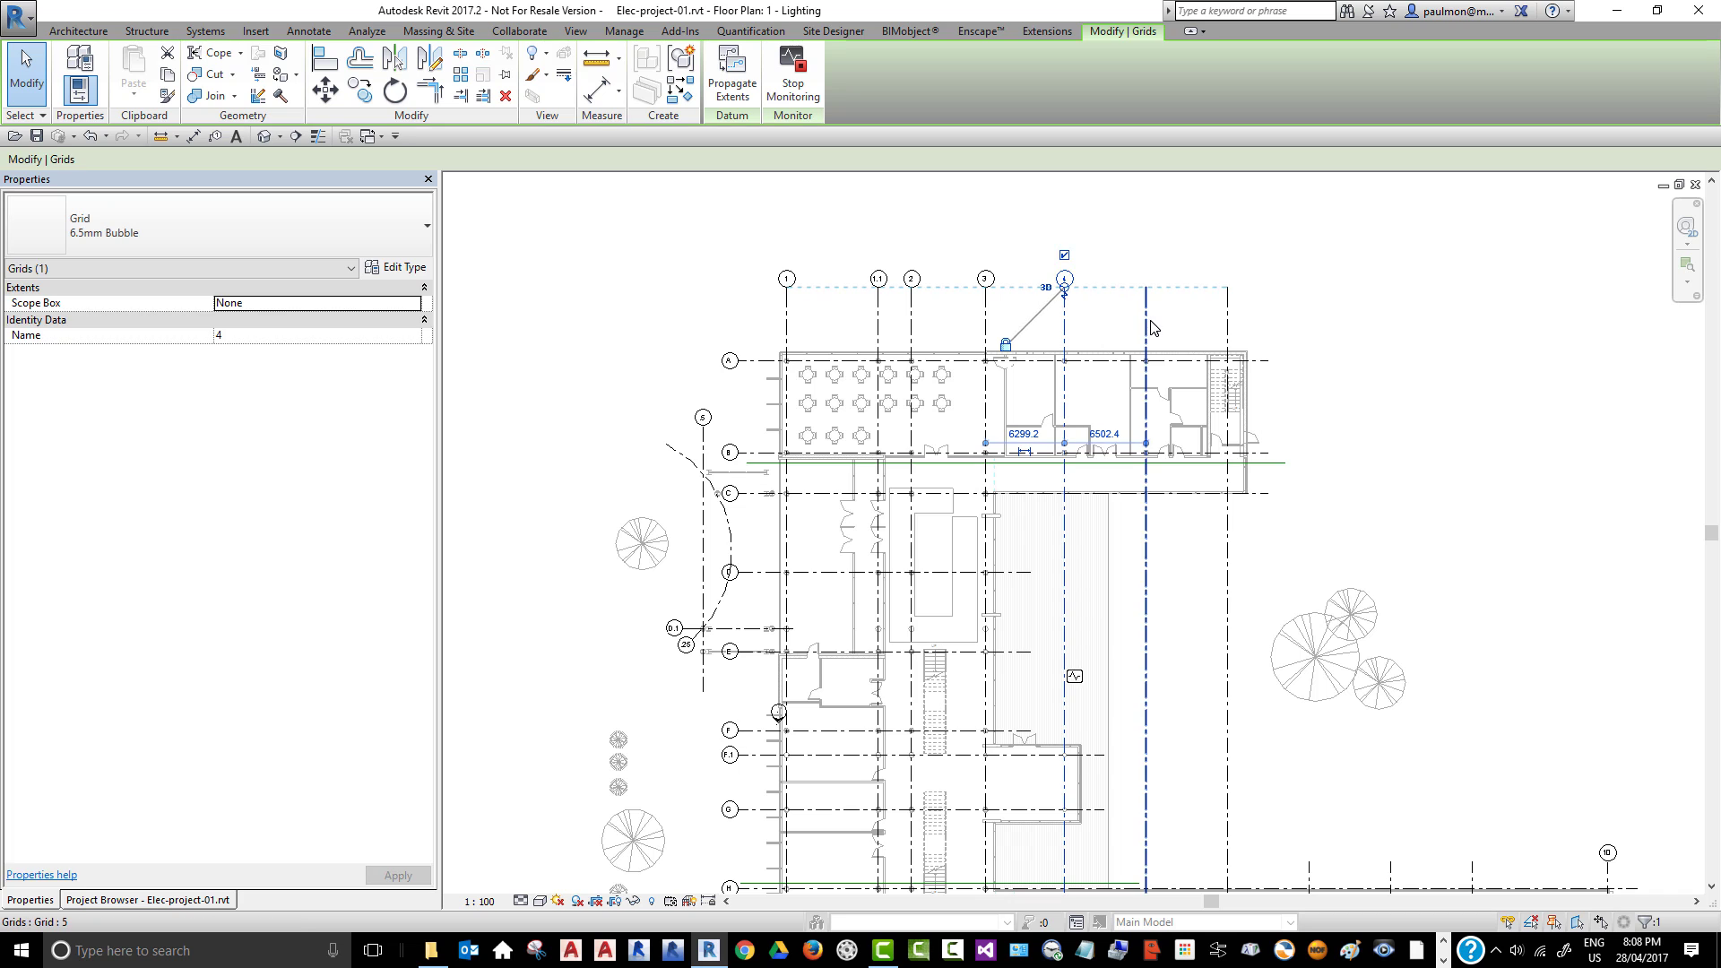
click(1146, 296)
click(1146, 255)
click(1229, 300)
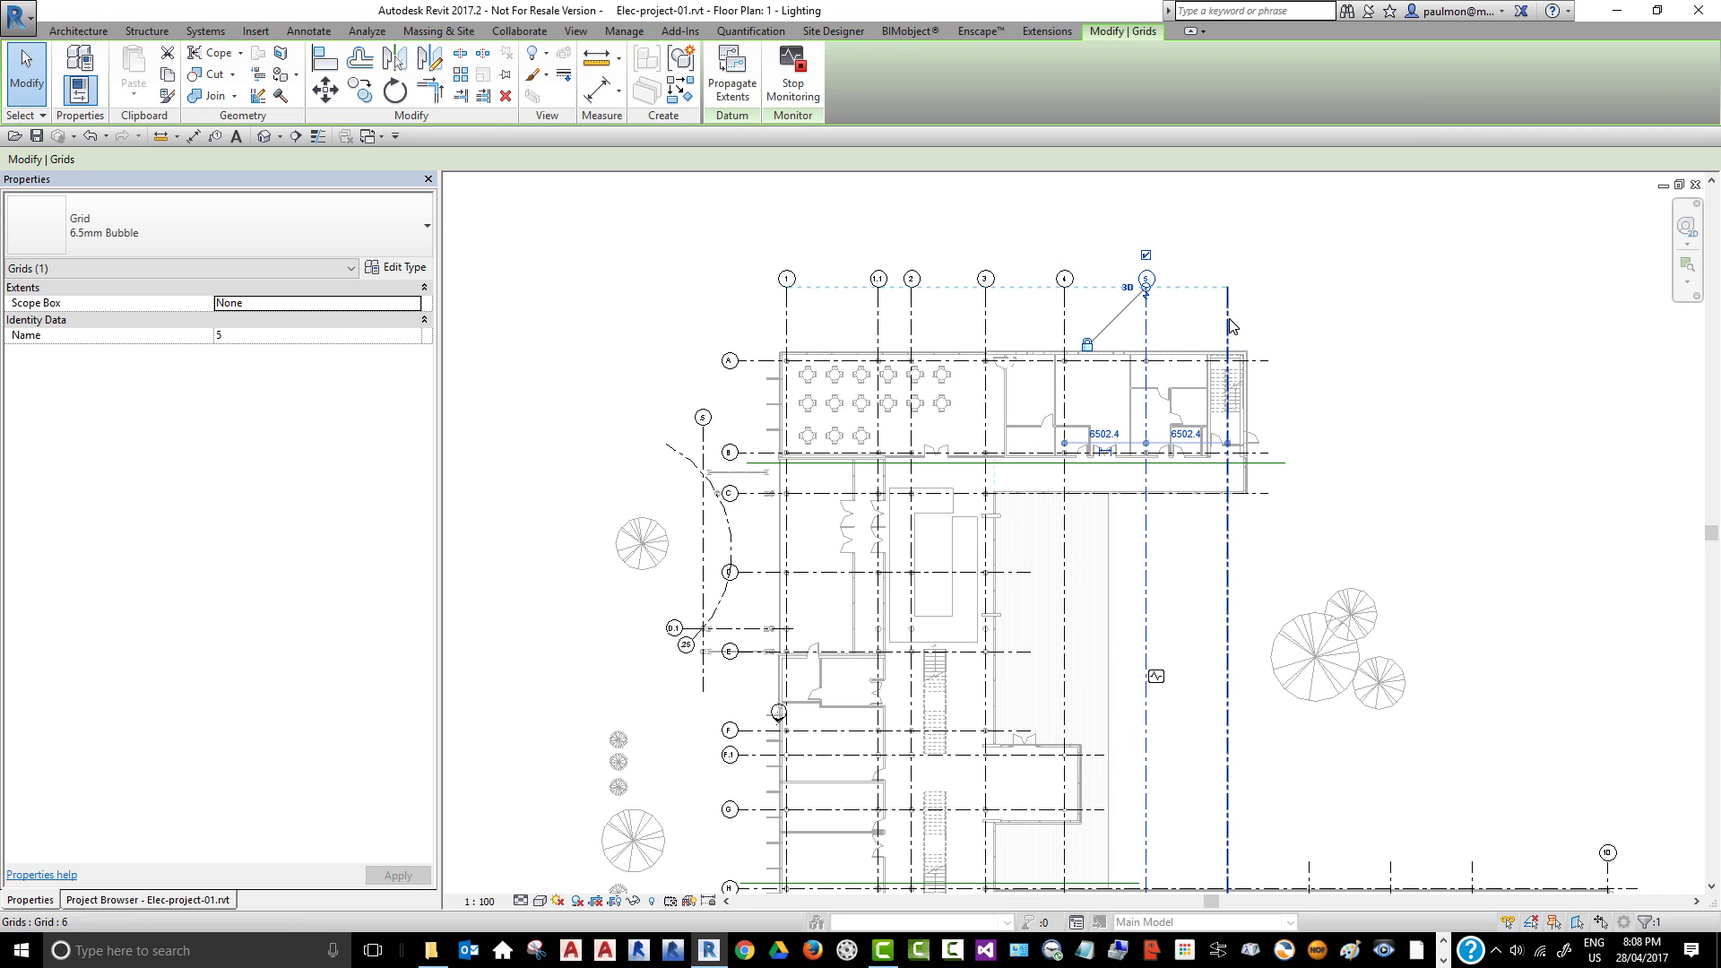
click(1227, 255)
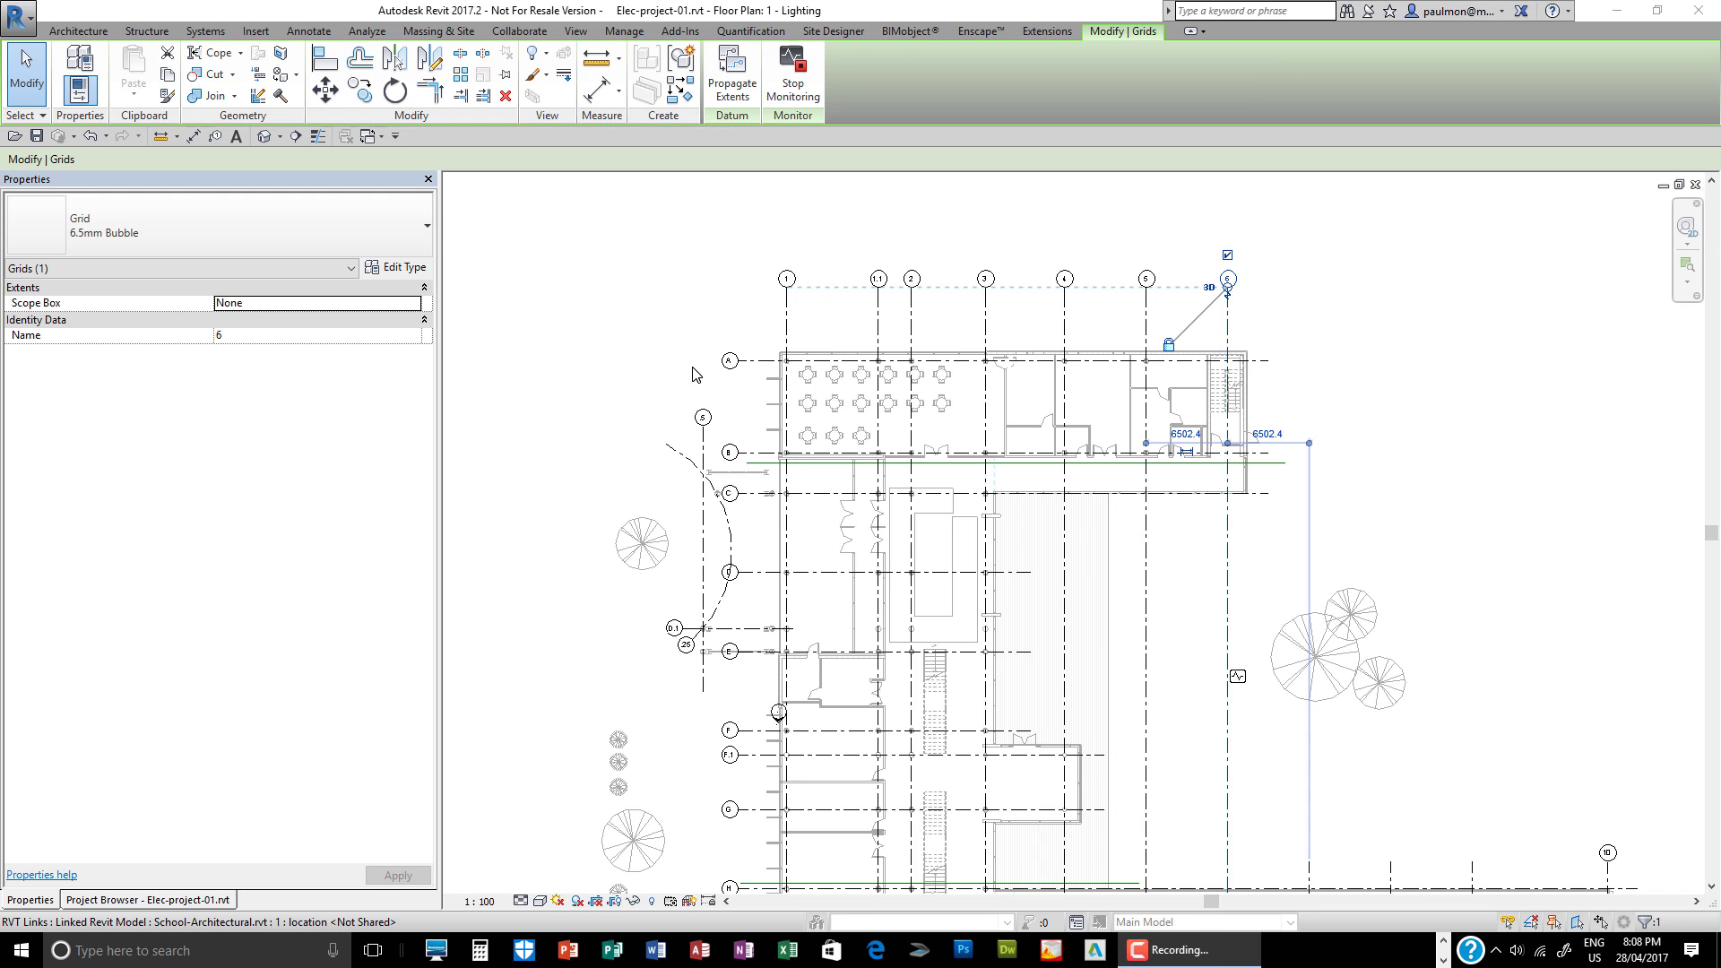
scroll(991, 316, down, 3)
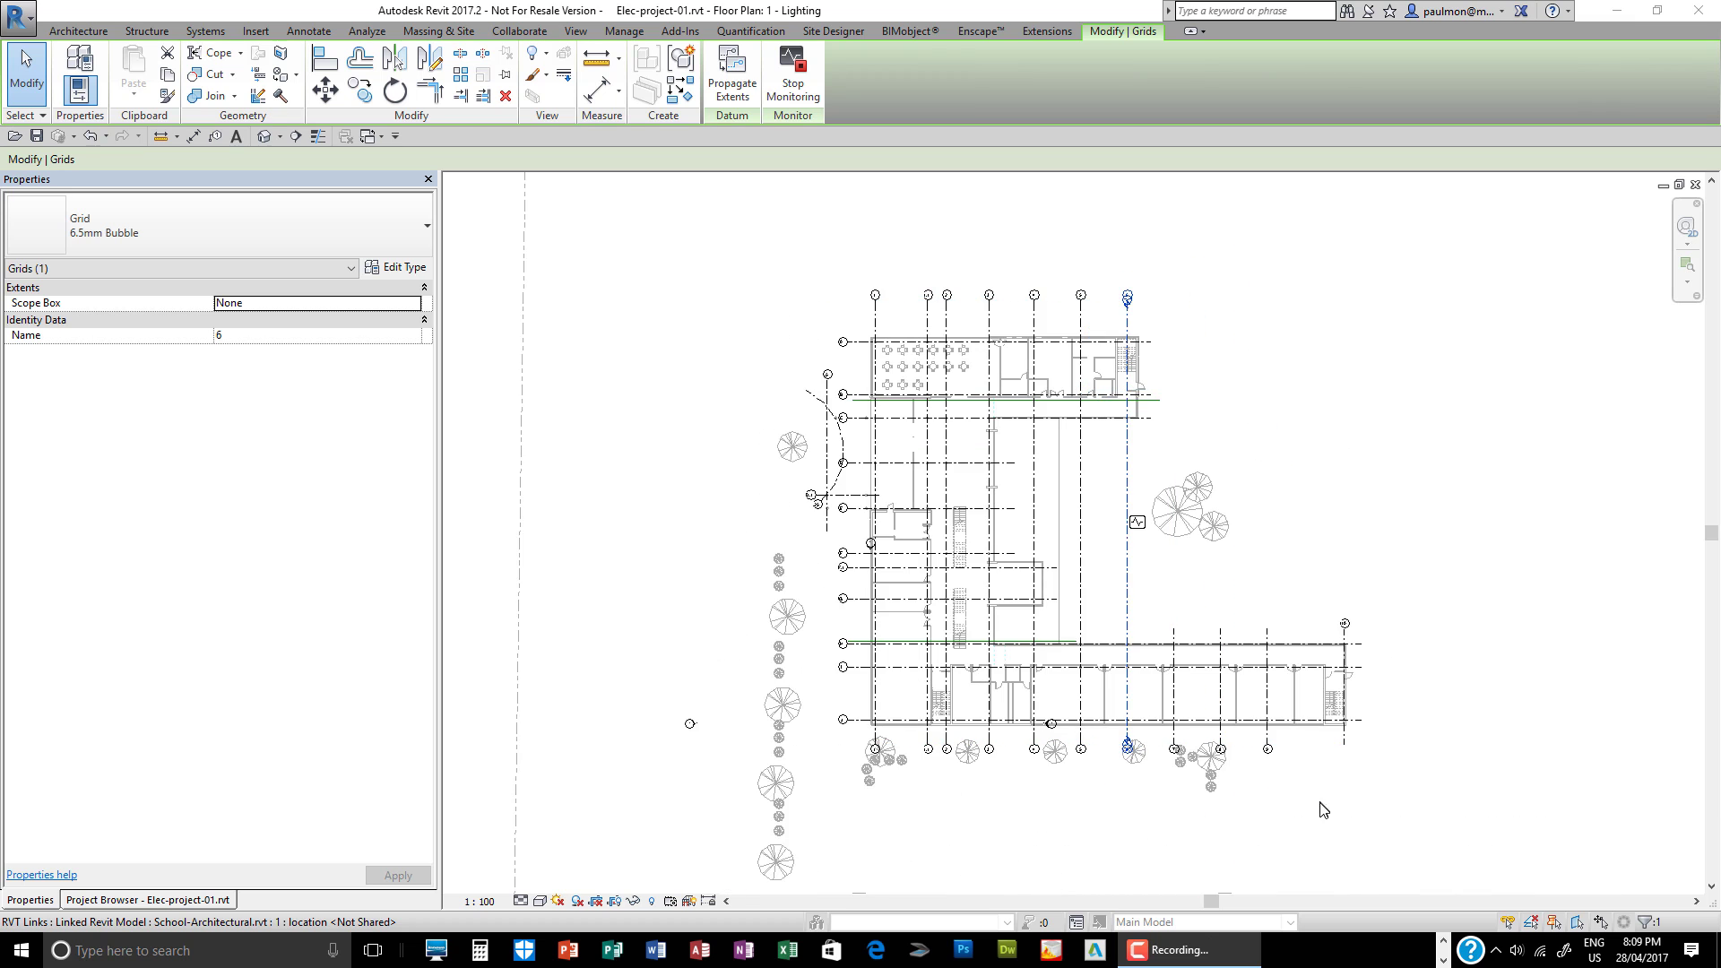
scroll(1324, 785, up, 1)
scroll(1324, 764, up, 4)
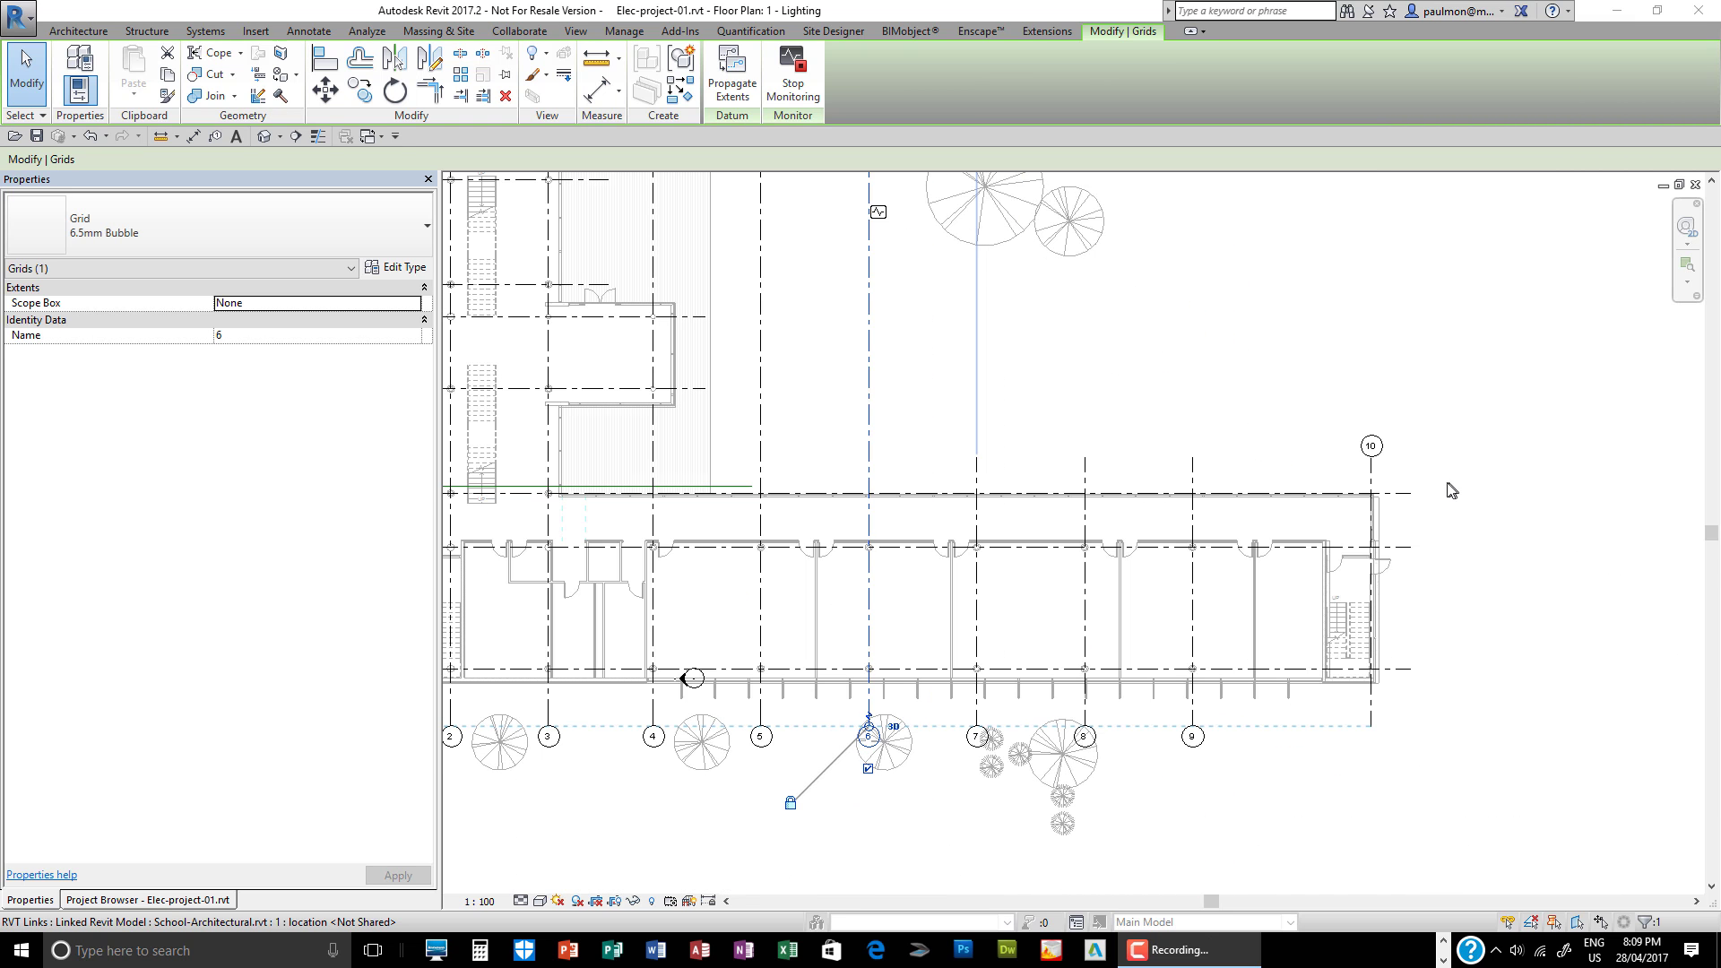
click(1377, 477)
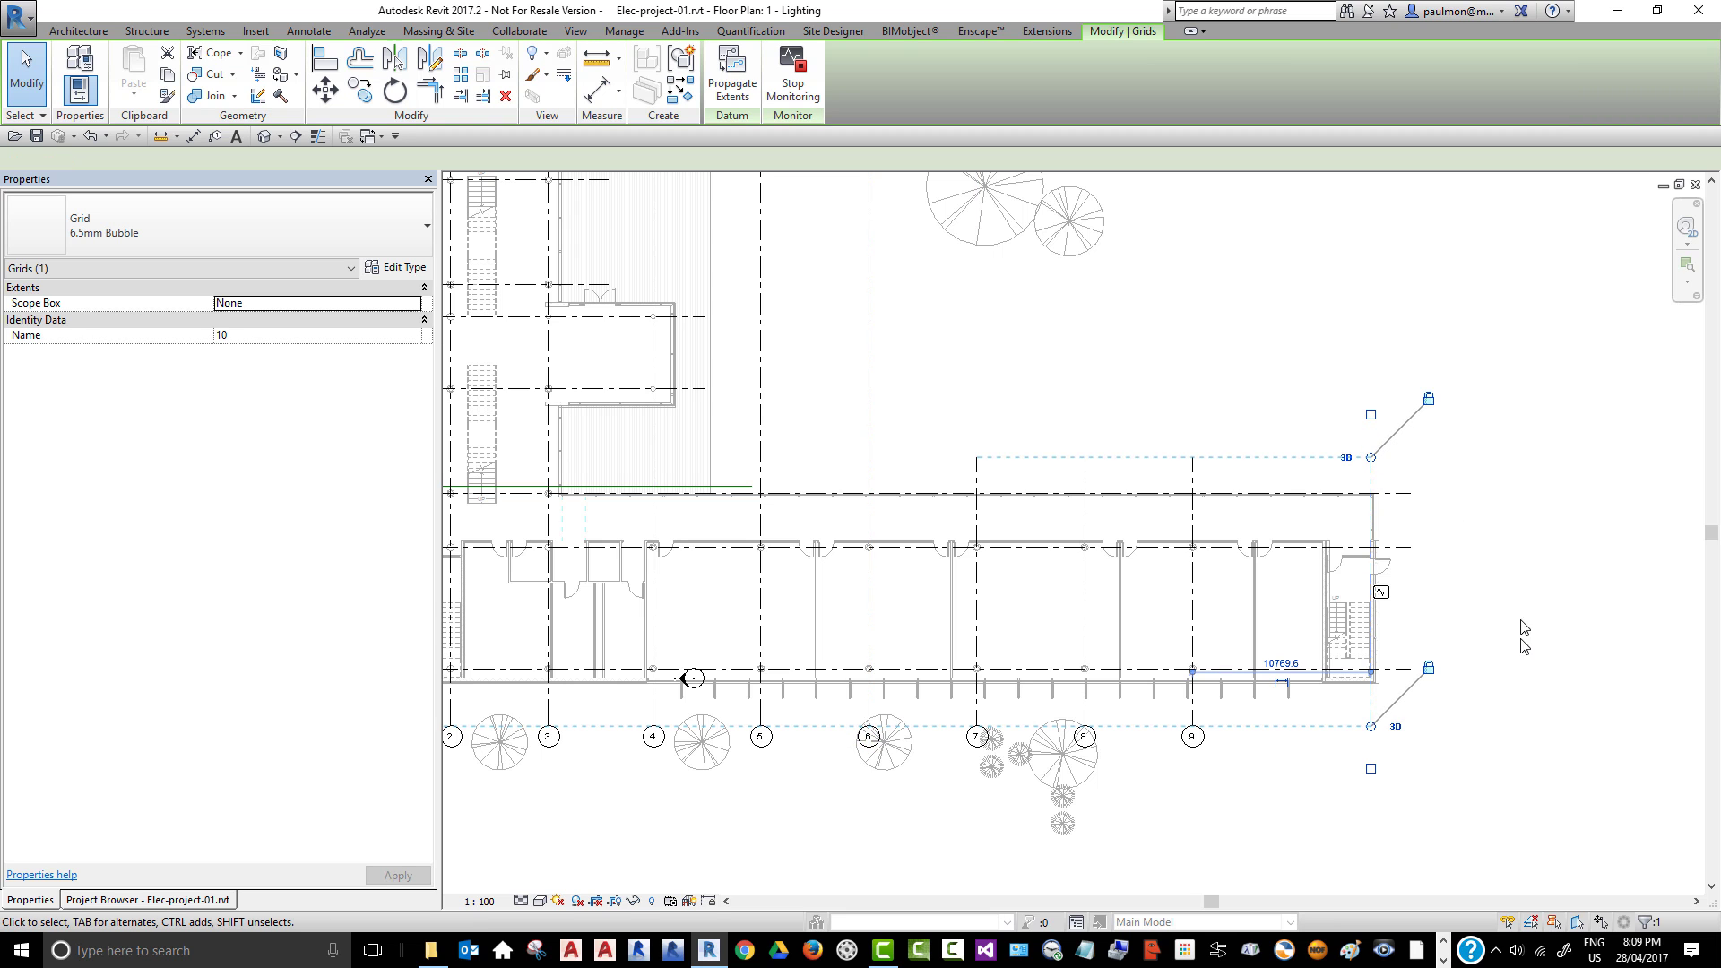
click(1536, 787)
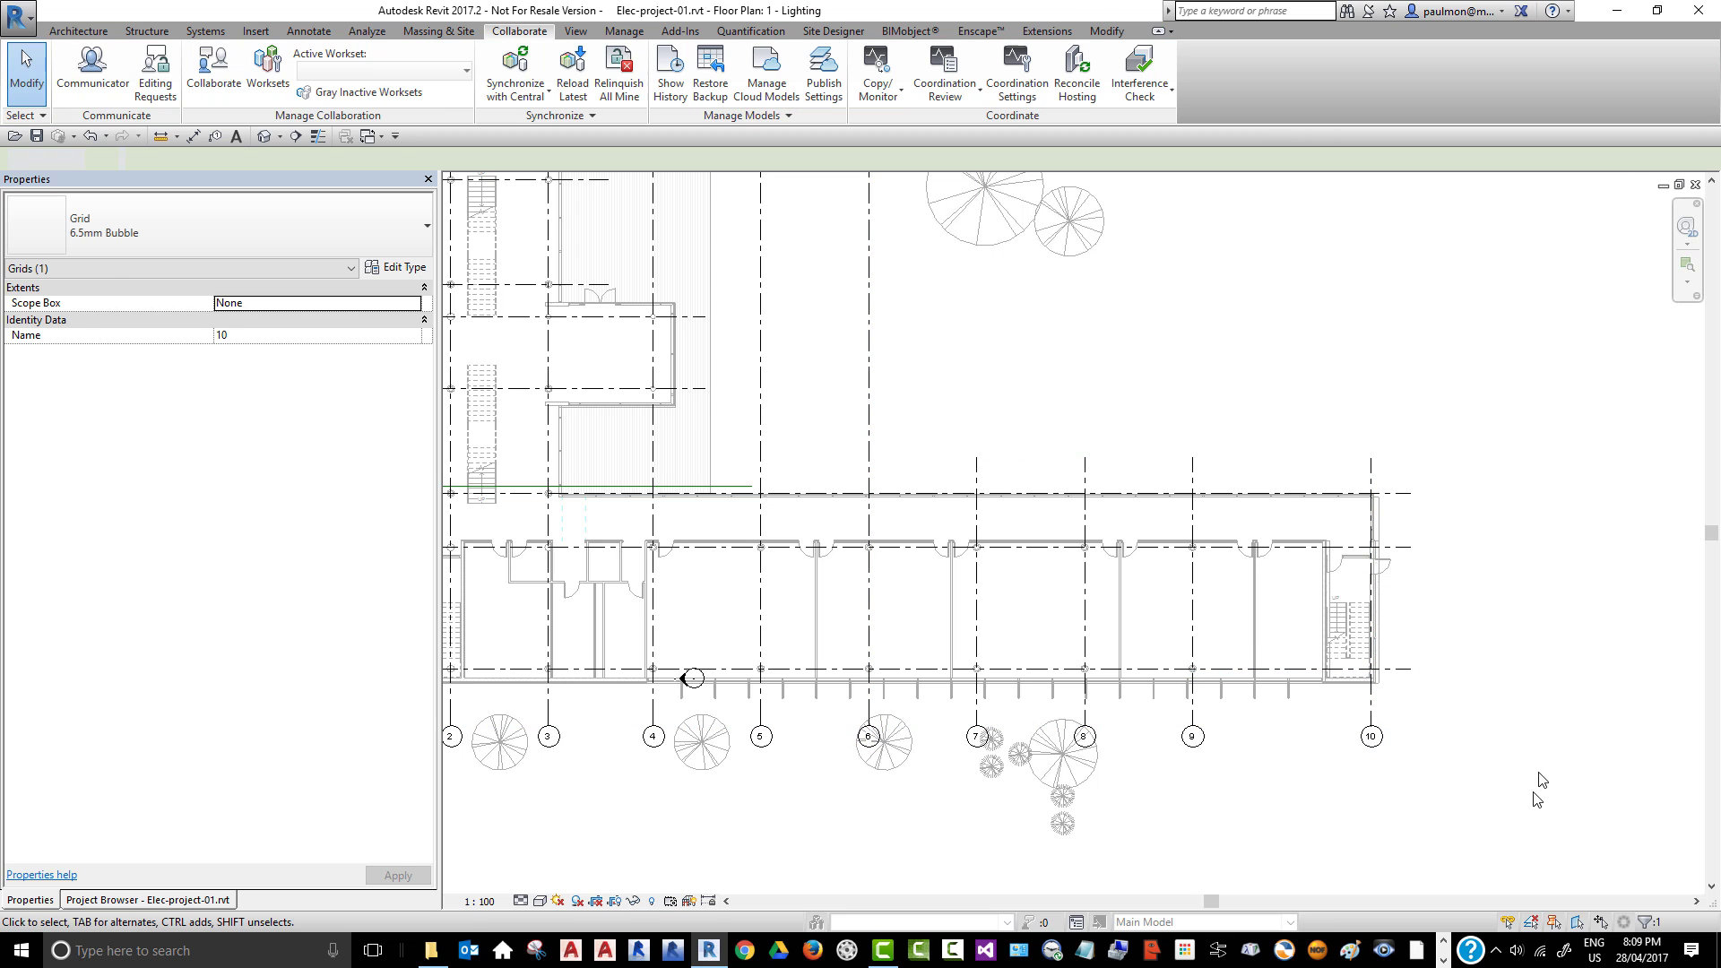
- Zoom and pan to the top-left of the upper wing and select grid line 1
scroll(1650, 600, down, 2)
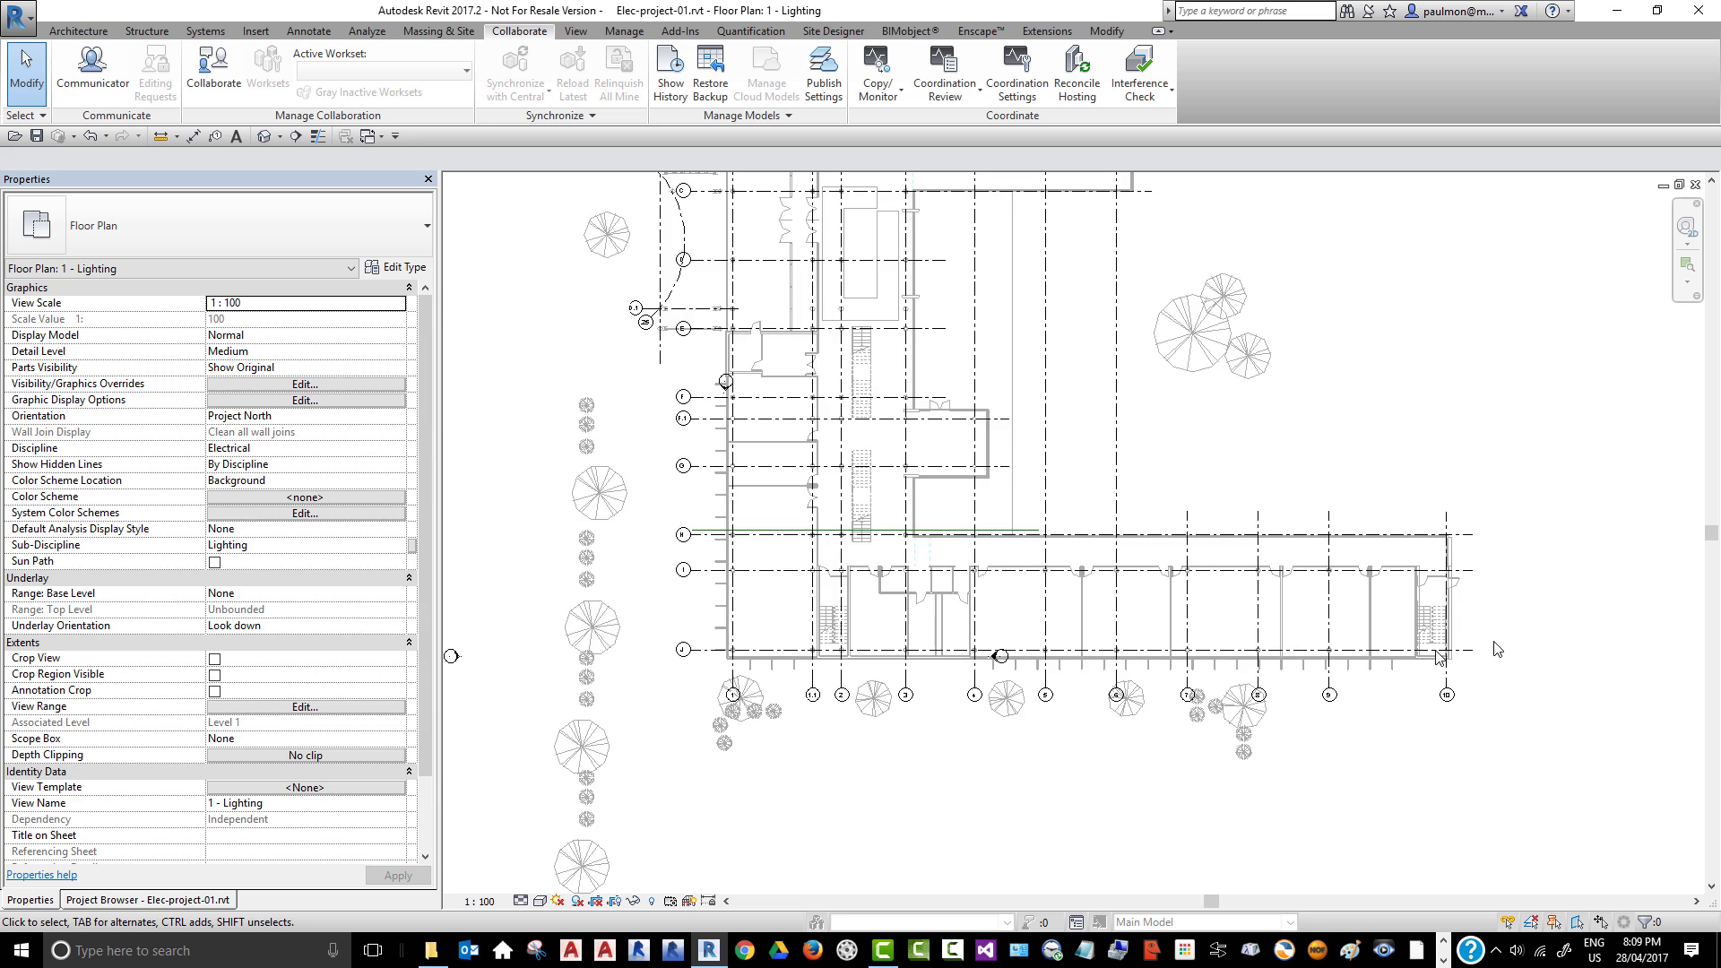
middle_drag(727, 610, 735, 807)
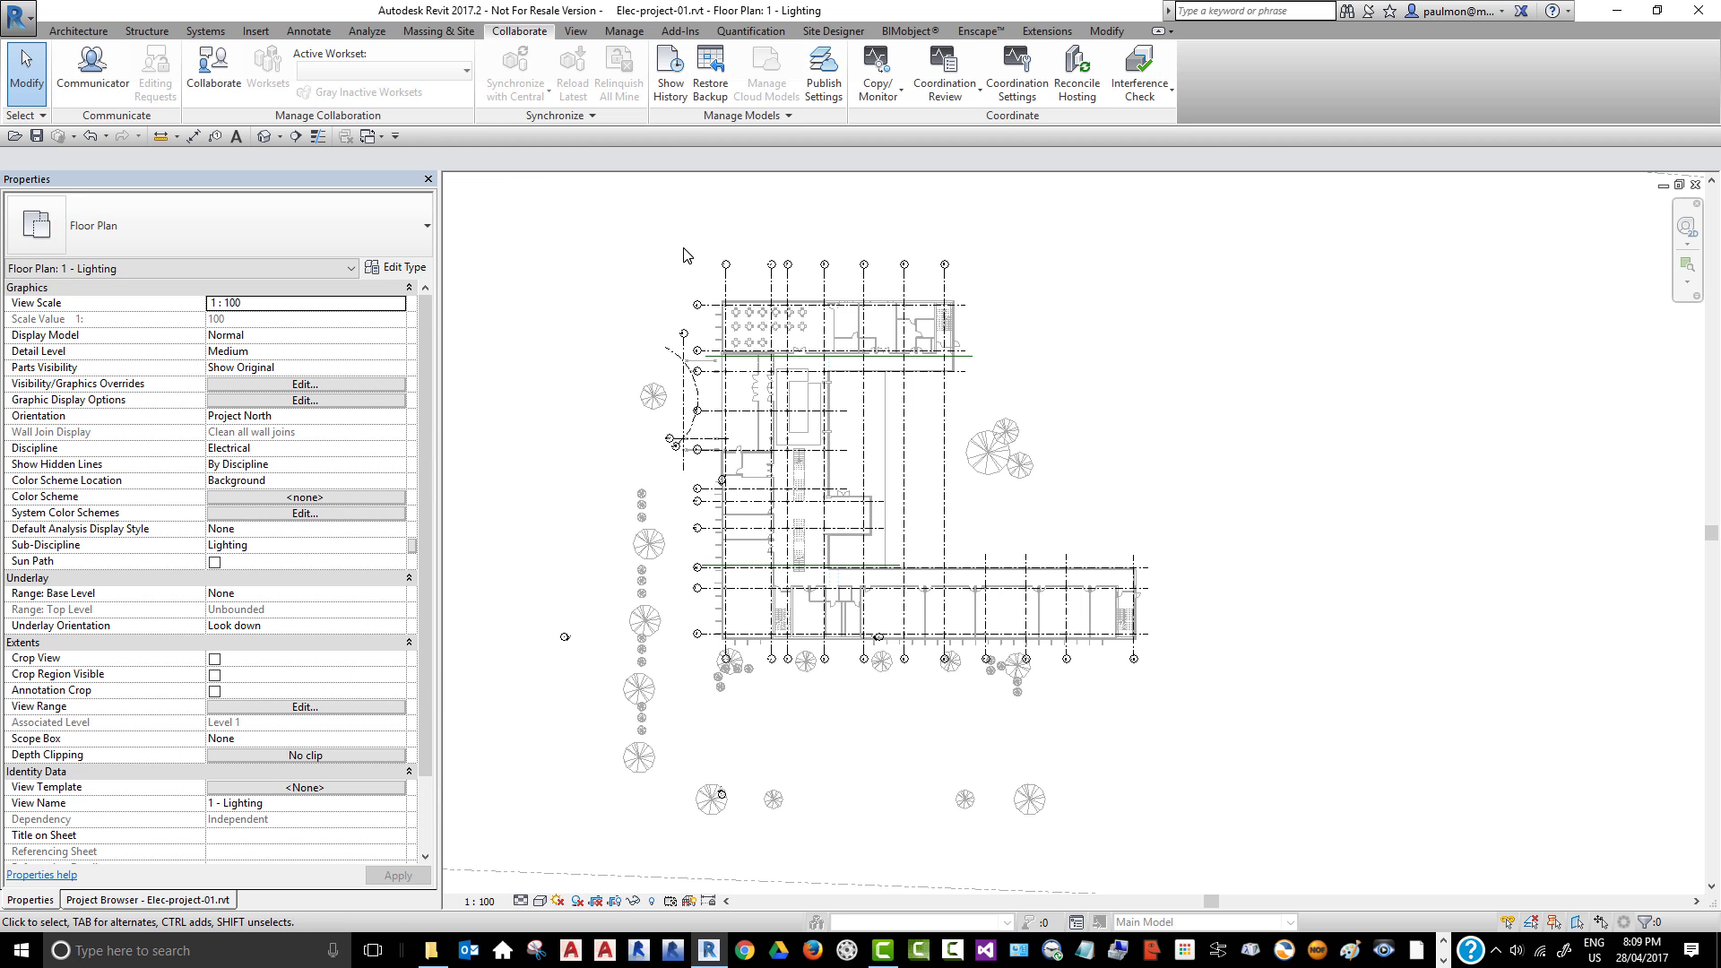
scroll(686, 254, up, 2)
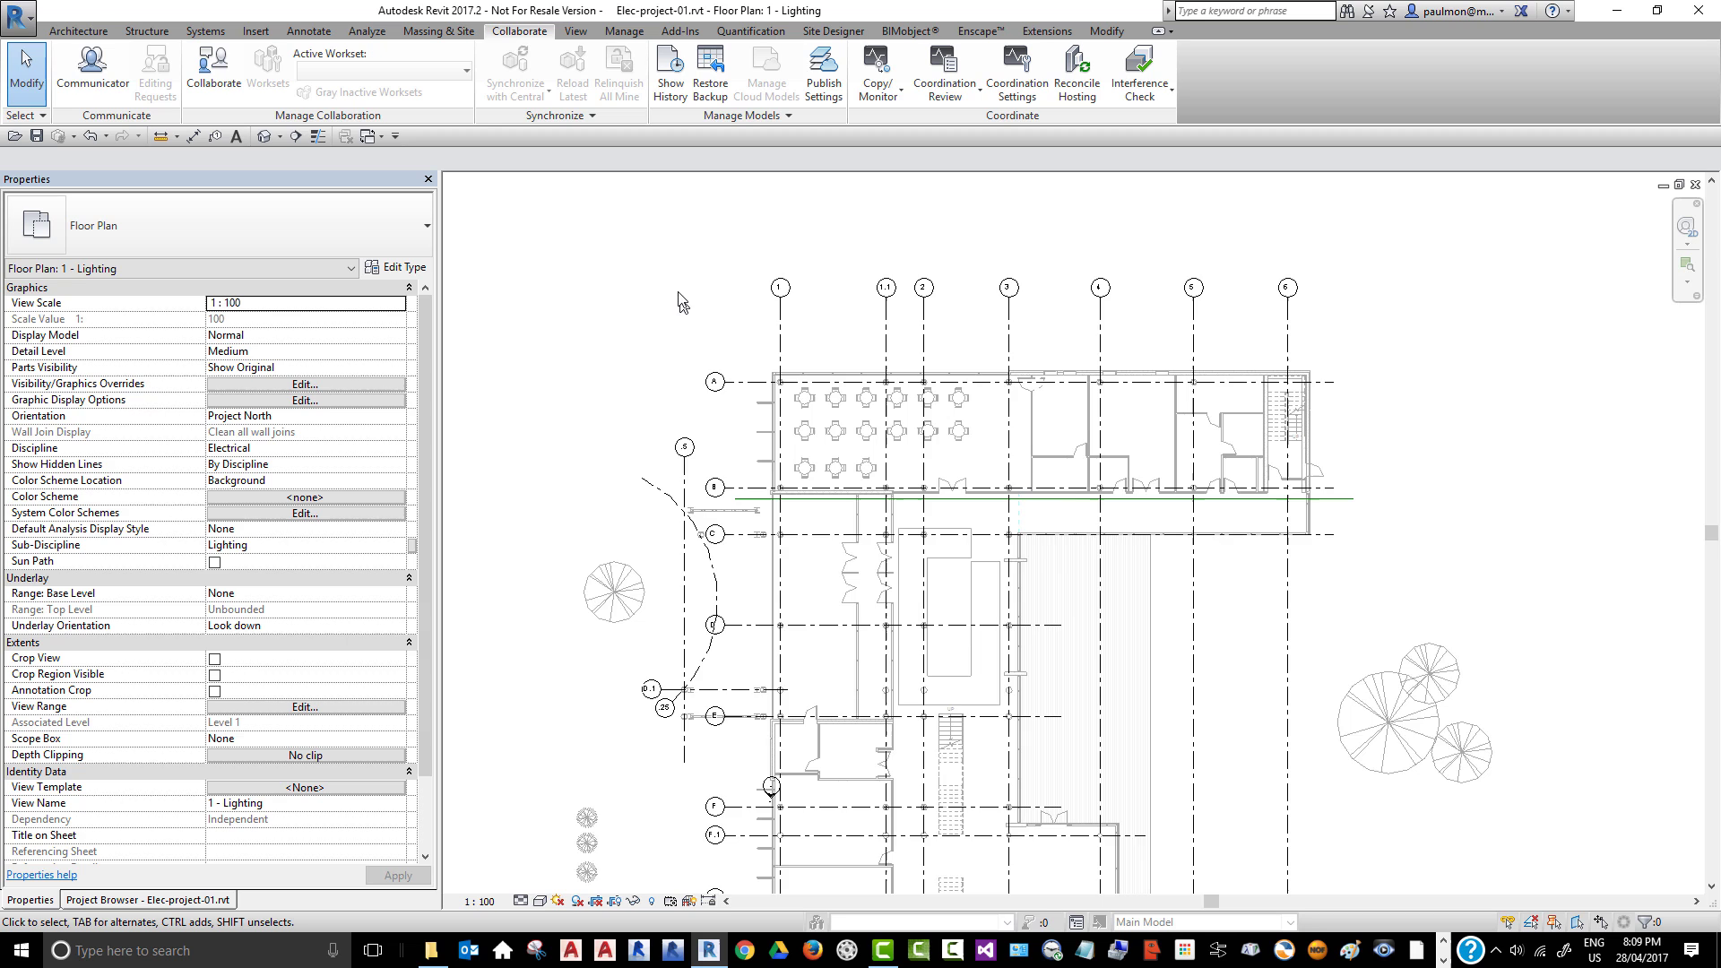
scroll(751, 276, up, 2)
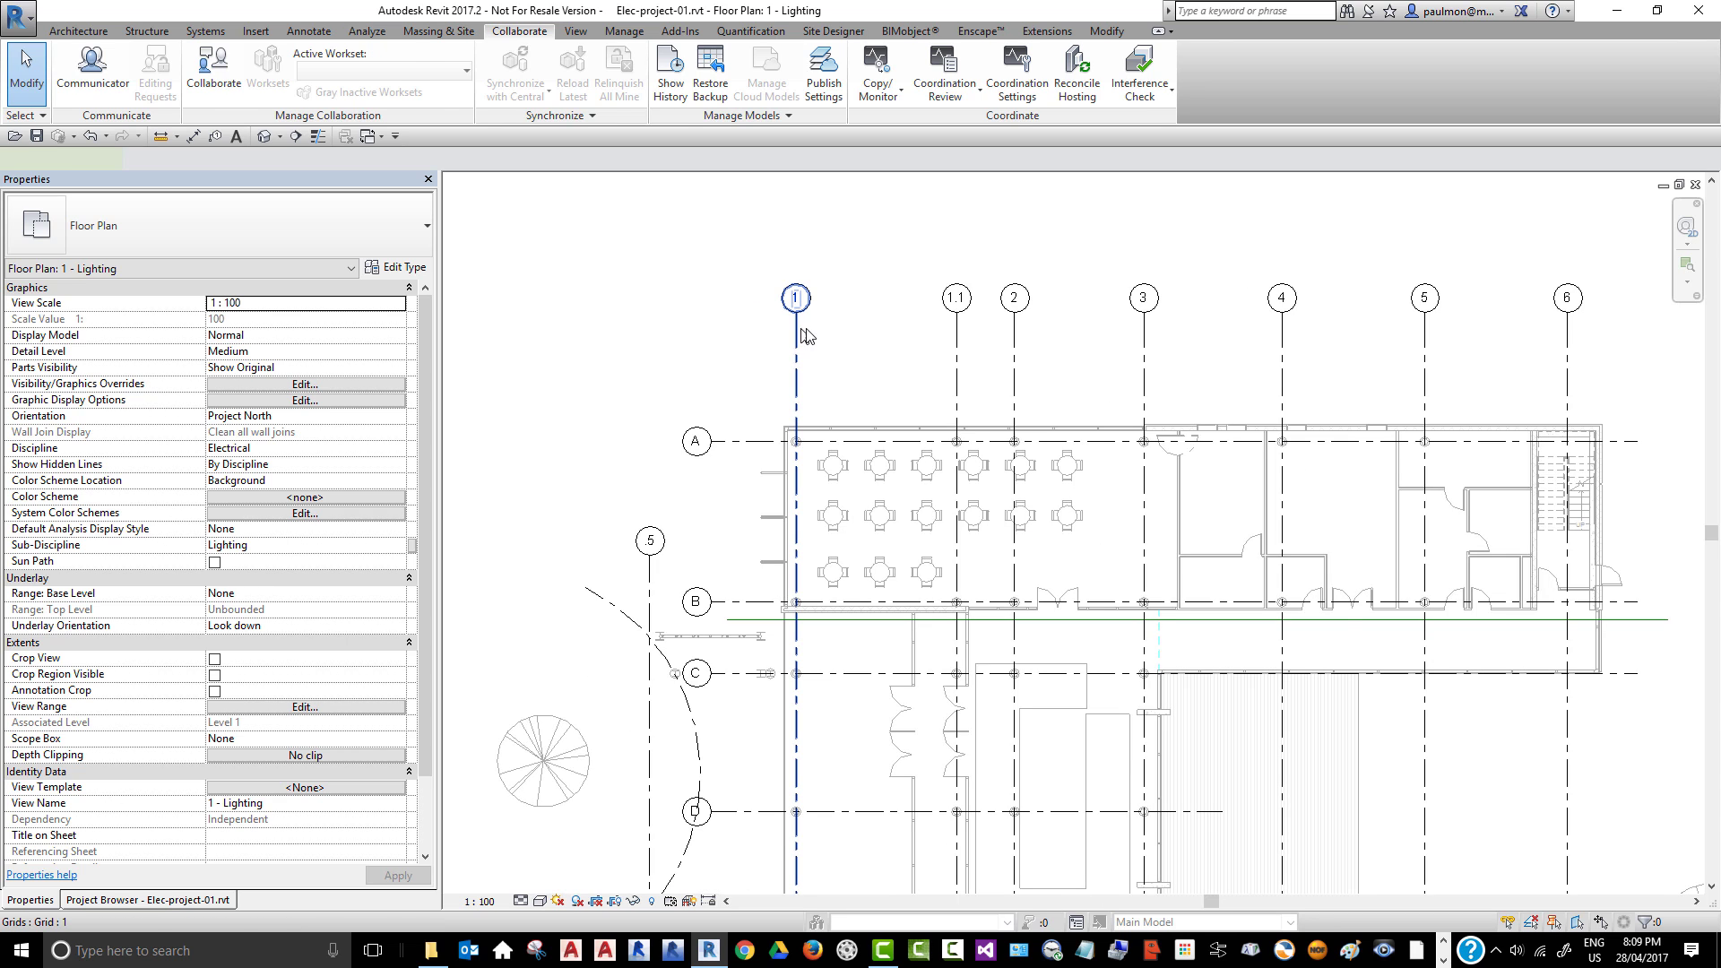
click(803, 332)
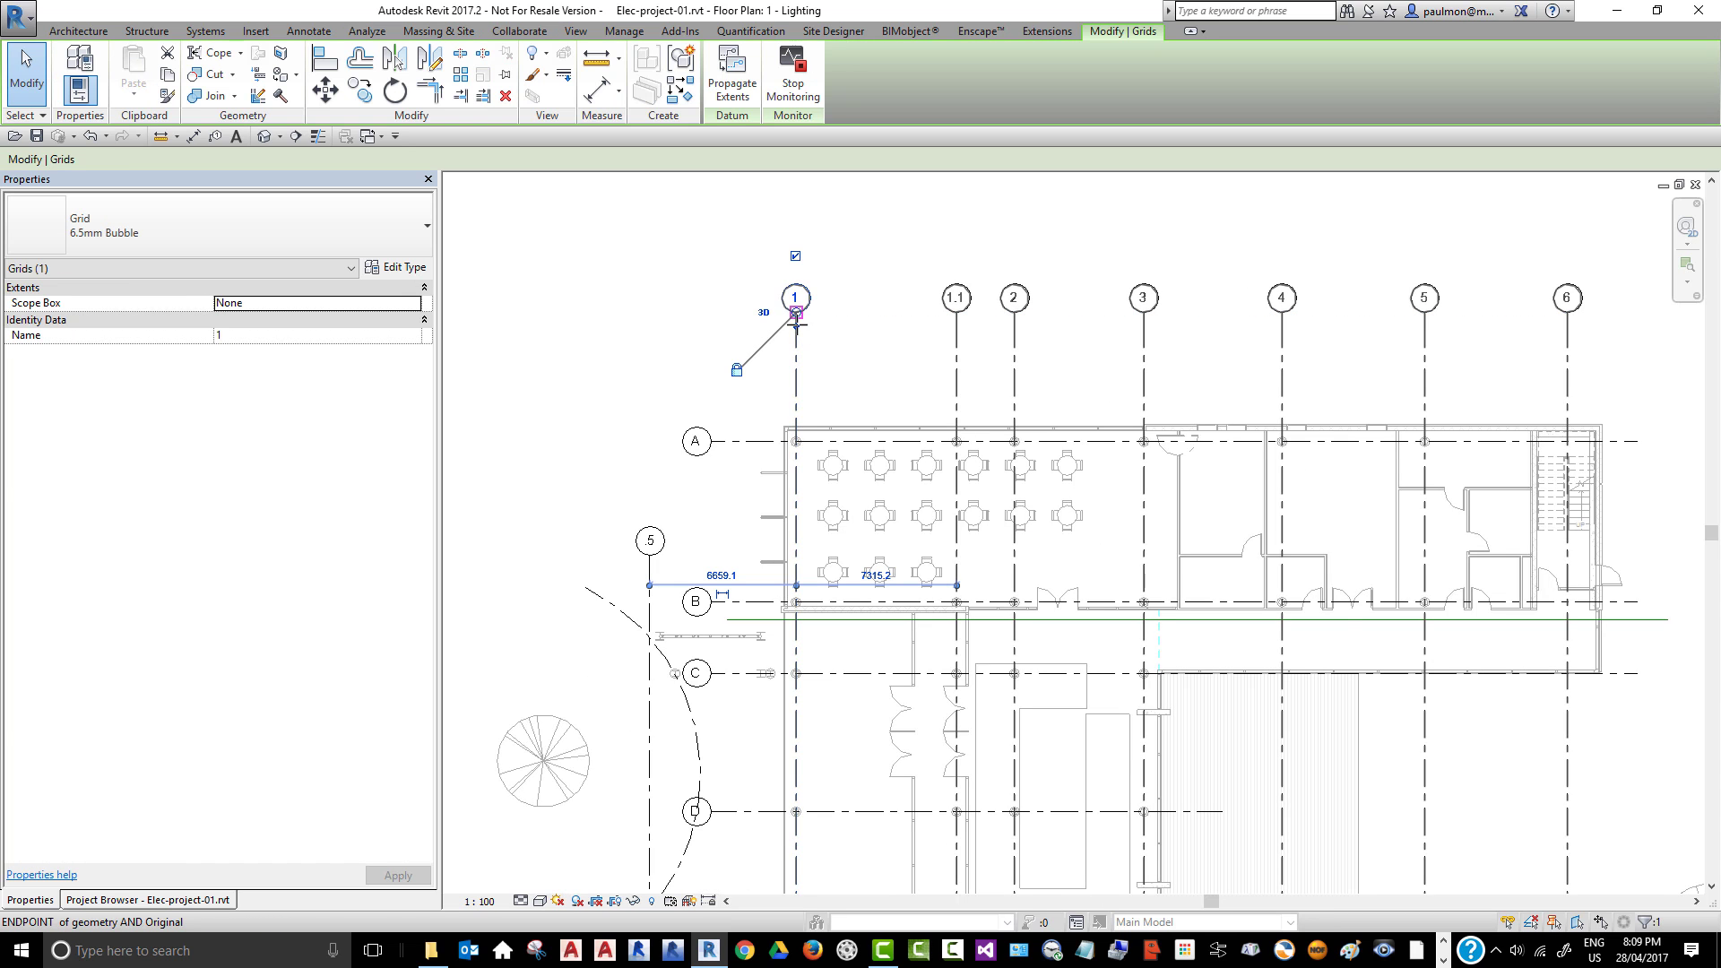